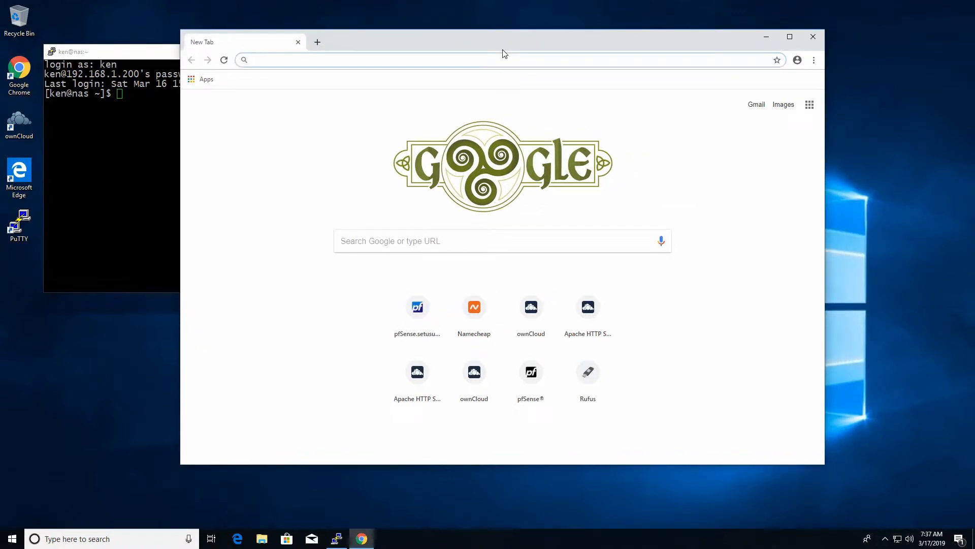
# Step: Load webmin.com and browse its Downloads page listing the version 1.900 packages
pyautogui.write('http://')
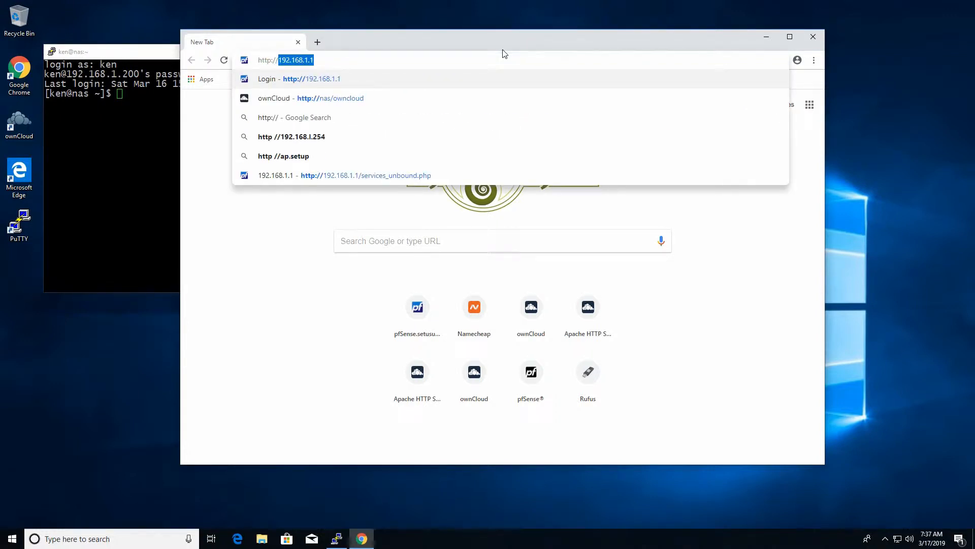
pyautogui.write('webmin.')
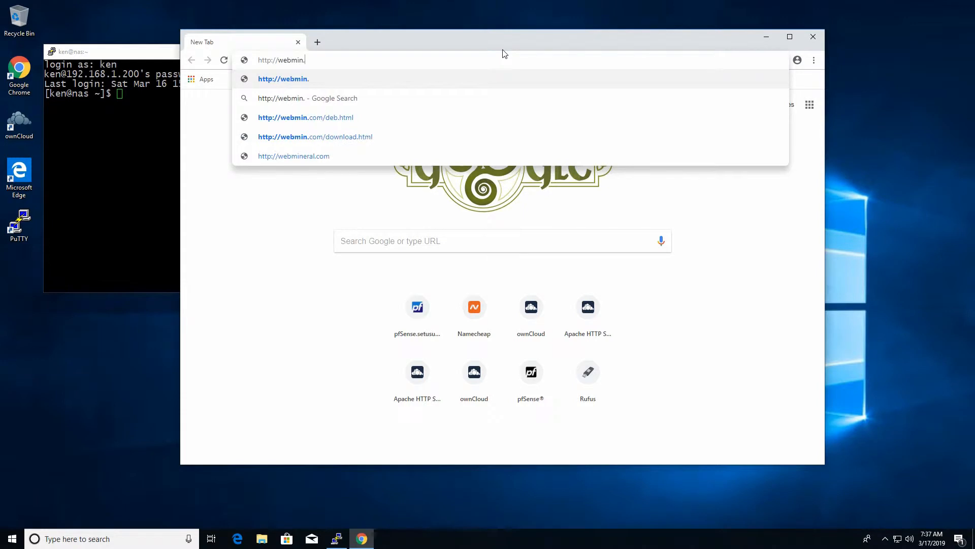
pyautogui.write('com')
pyautogui.press('Return')
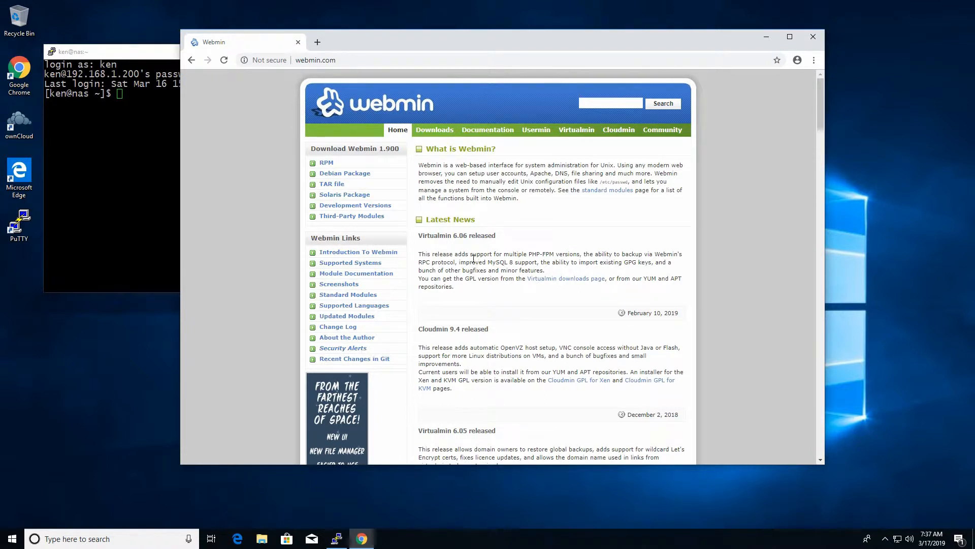
pyautogui.click(440, 131)
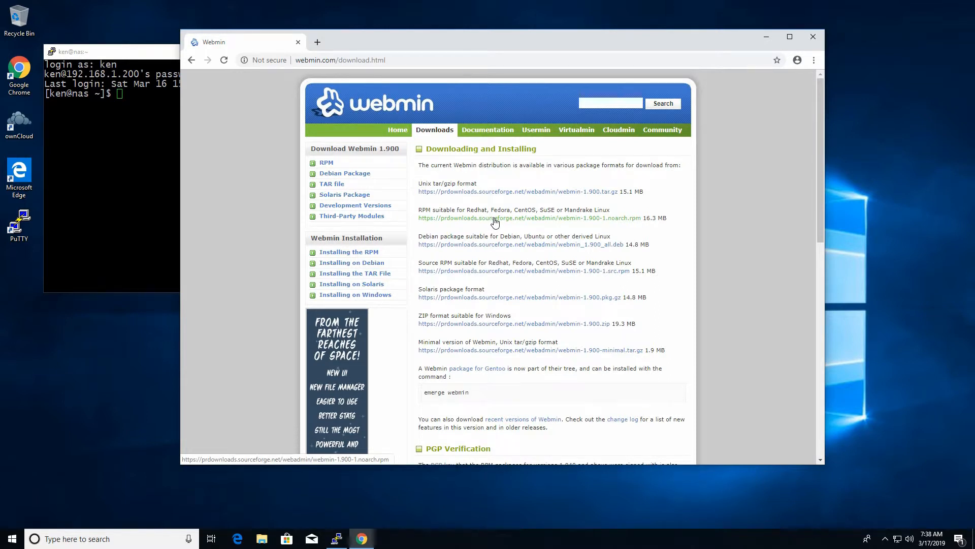
pyautogui.scroll(-2, 517, 224)
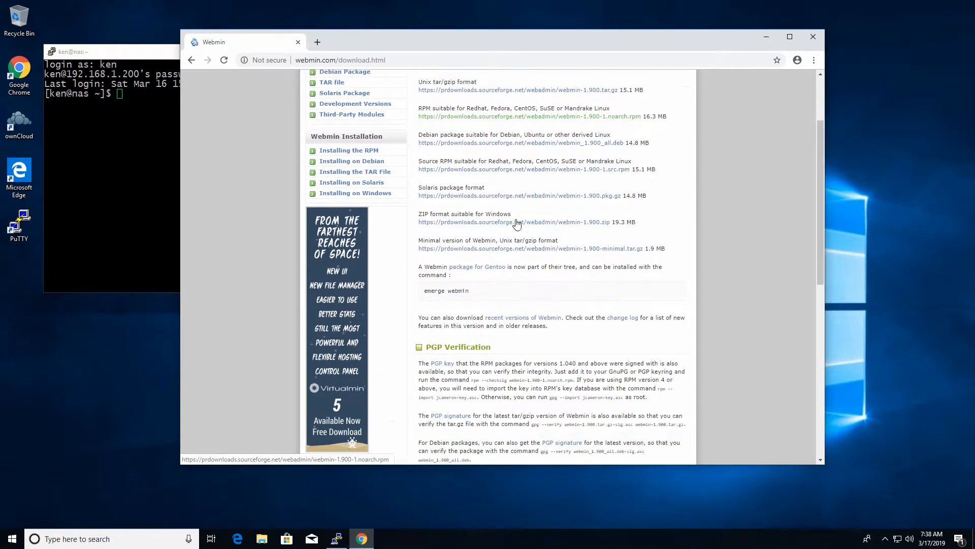
pyautogui.scroll(-2, 544, 221)
pyautogui.scroll(-4, 576, 213)
pyautogui.scroll(-3, 577, 213)
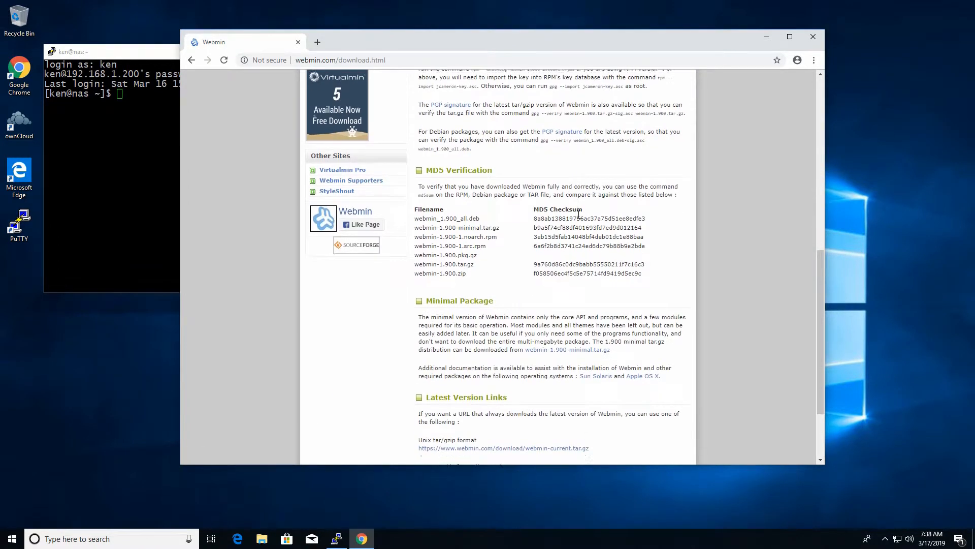
pyautogui.scroll(8, 558, 212)
pyautogui.scroll(2, 525, 212)
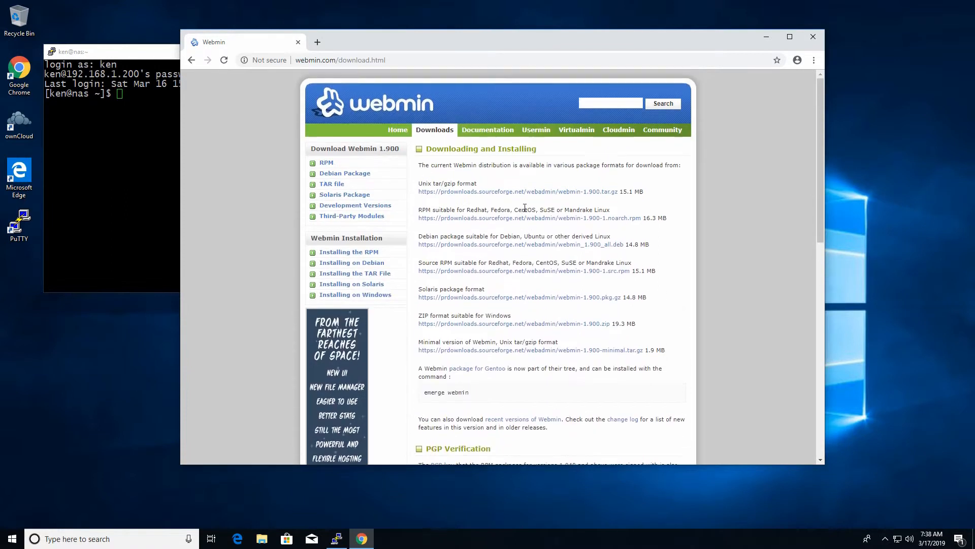
# Step: Download the webmin-1.900 RPM (21.0 MB) and go to the Installing the RPM instructions
pyautogui.click(327, 163)
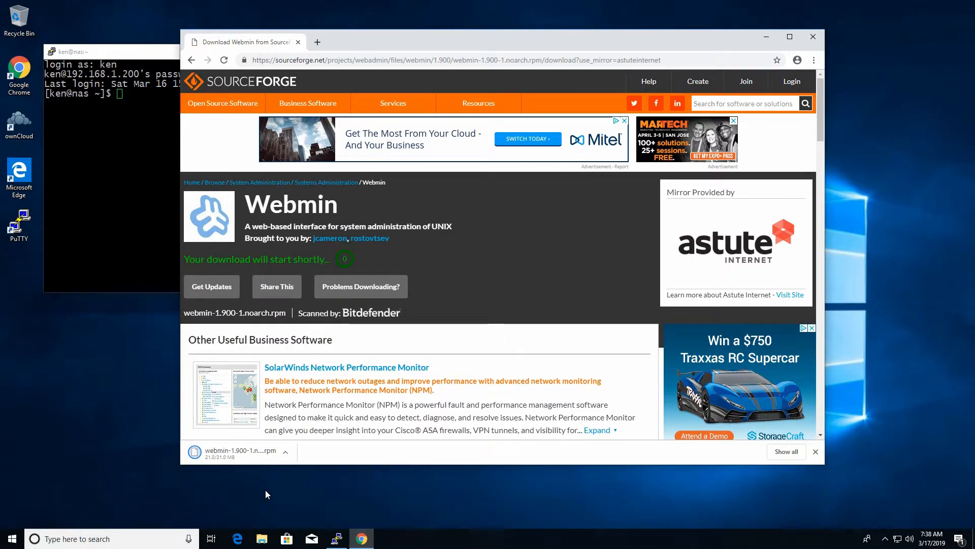
pyautogui.hotkey('alt', 'Left')
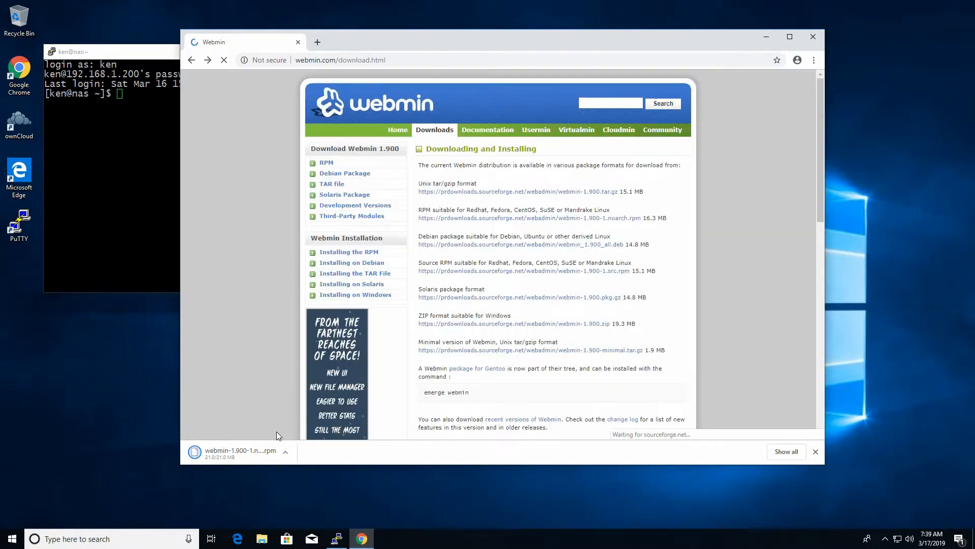
pyautogui.click(285, 452)
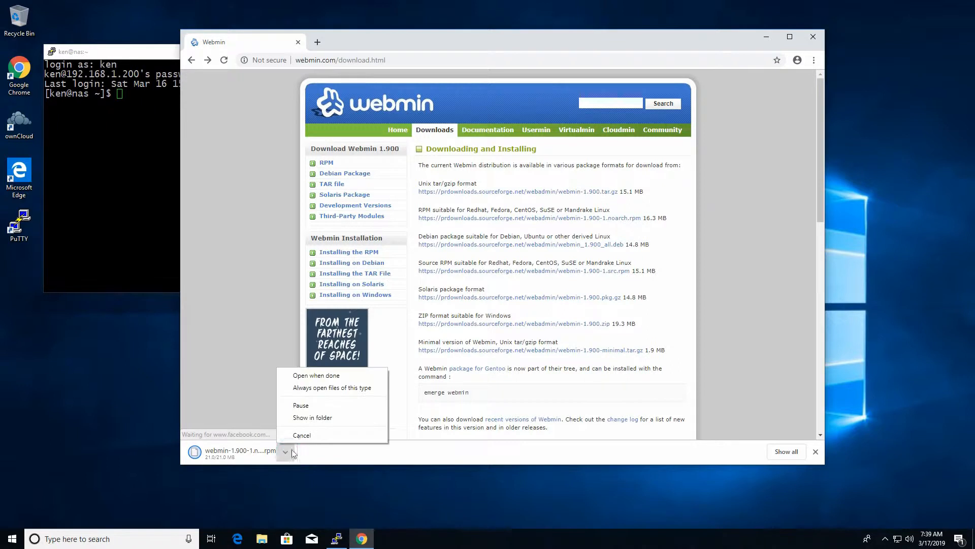
pyautogui.click(320, 418)
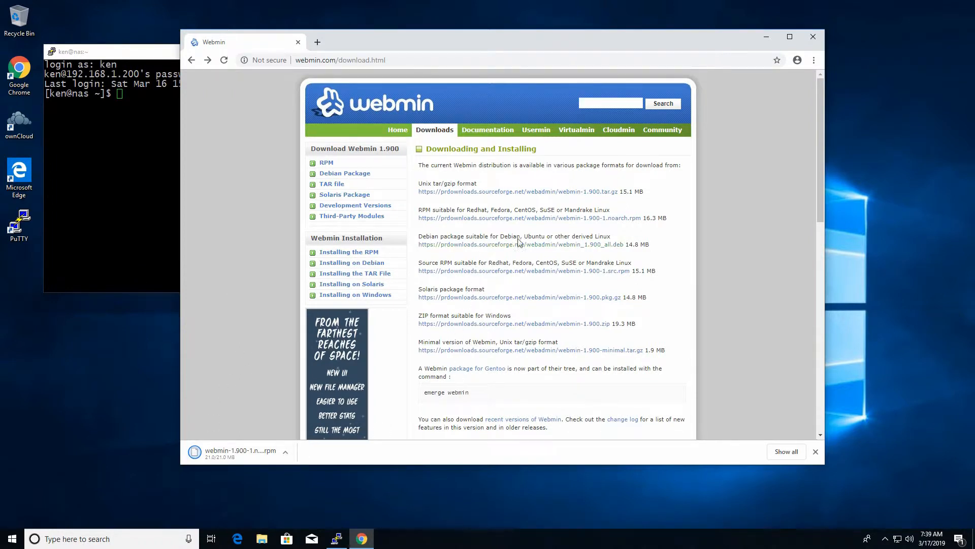
pyautogui.click(285, 452)
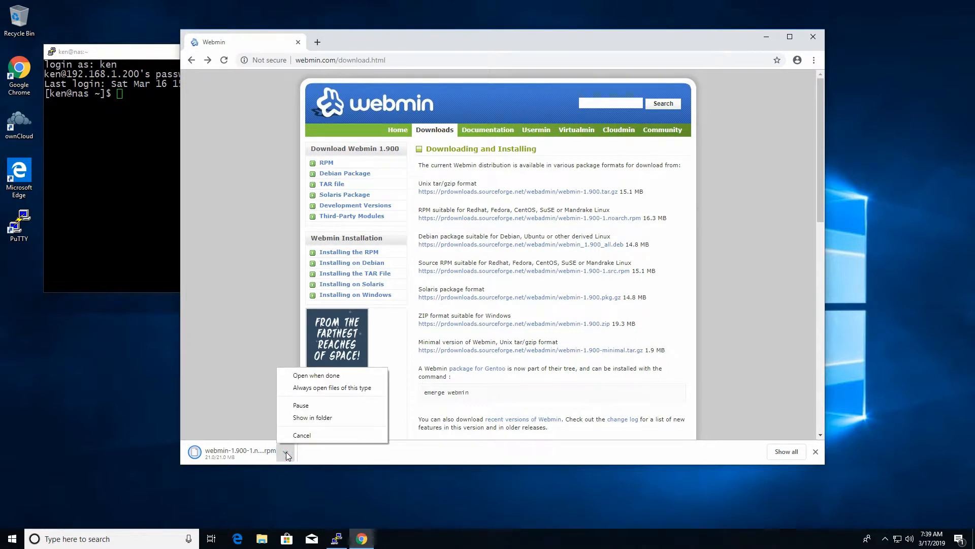
pyautogui.click(326, 416)
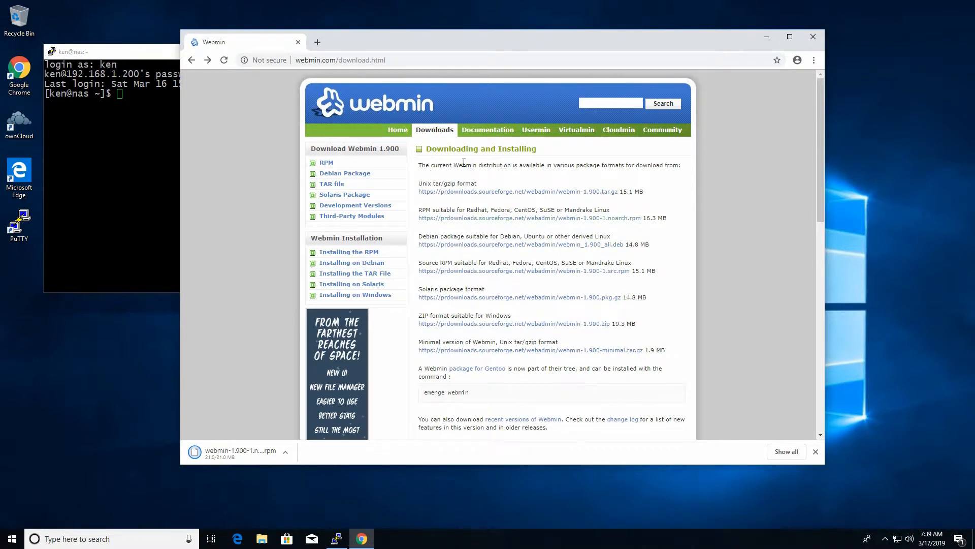
pyautogui.click(355, 252)
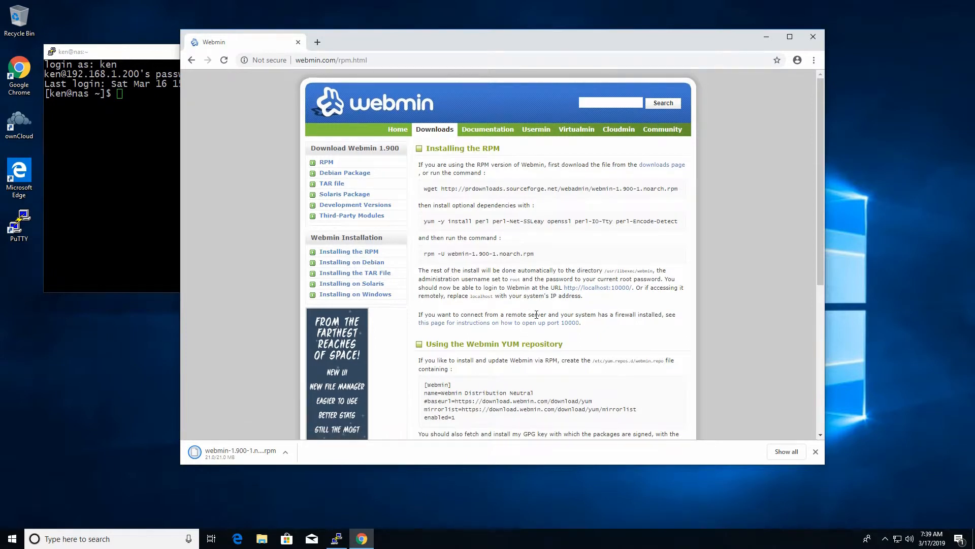
# Step: Scroll to the YUM repository instructions and move the PuTTY terminal to the lower left
pyautogui.scroll(-2, 472, 240)
pyautogui.moveTo(493, 245); pyautogui.dragTo(569, 244)
pyautogui.click(569, 241)
pyautogui.scroll(-2, 571, 250)
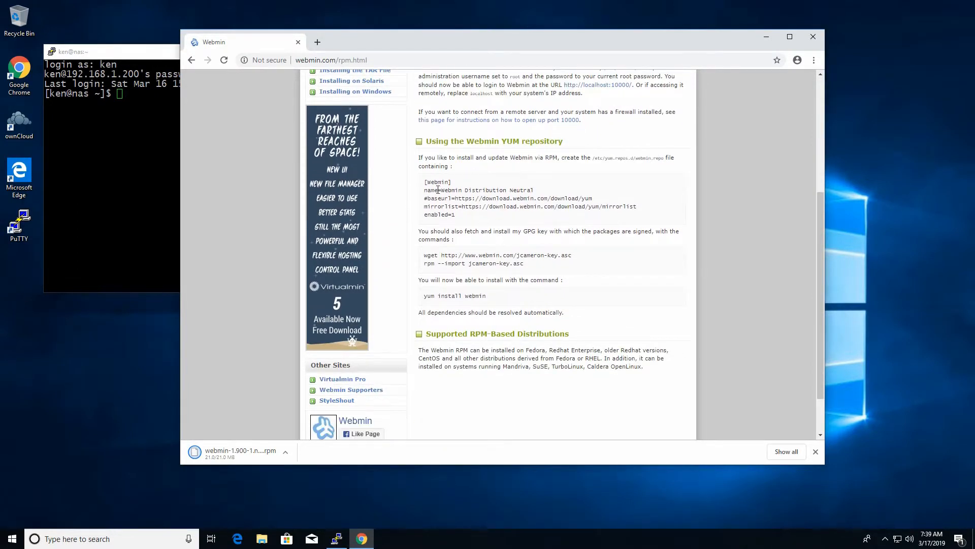
pyautogui.click(103, 171)
pyautogui.moveTo(168, 61); pyautogui.dragTo(139, 273)
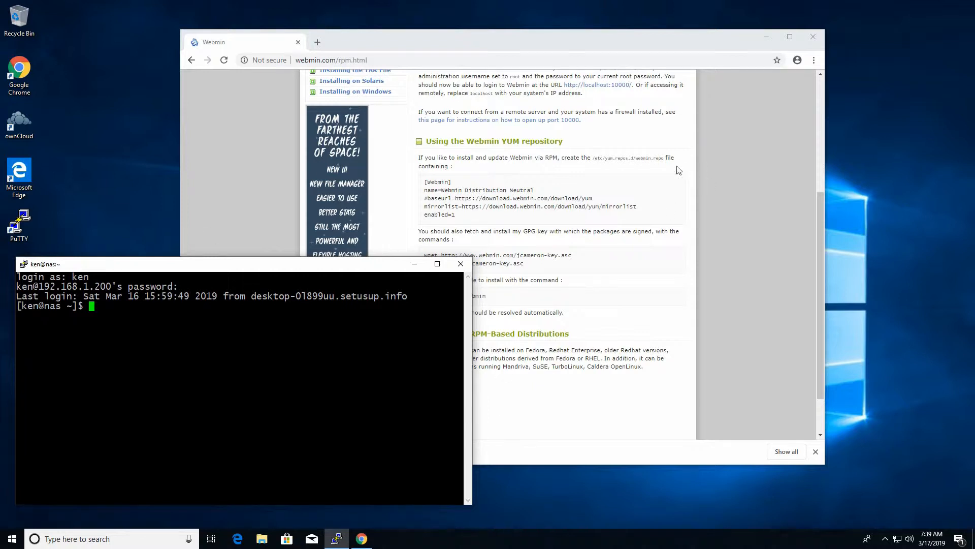
pyautogui.moveTo(574, 158); pyautogui.dragTo(662, 158)
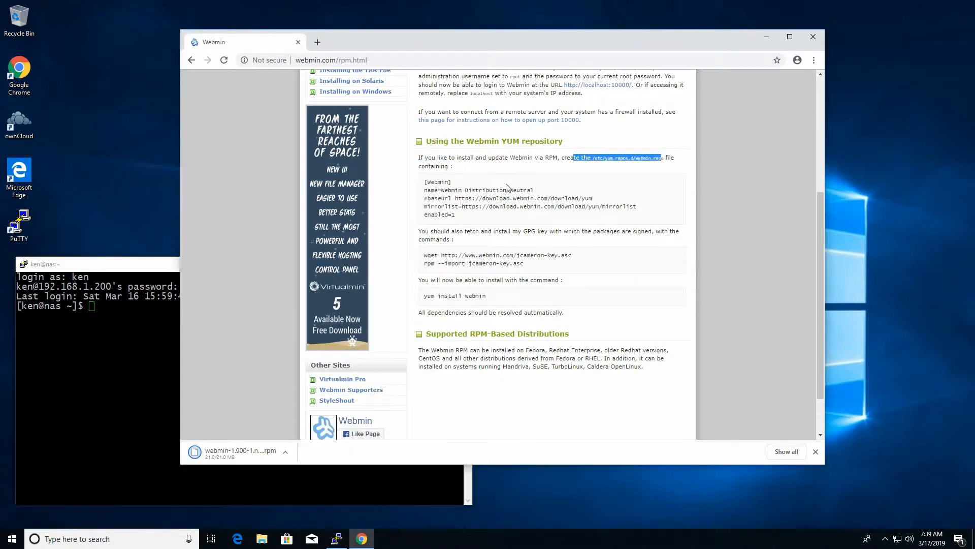
# Step: Open /etc/yum.repos.d/webmin.repo in nano with sudo on the NAS
pyautogui.click(122, 366)
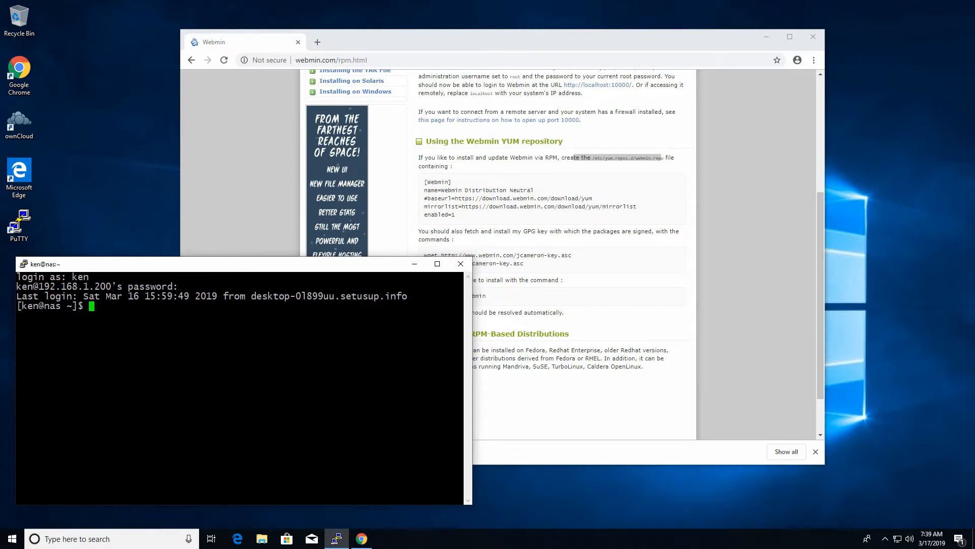
pyautogui.write('sudo nano /etc/yum.rep')
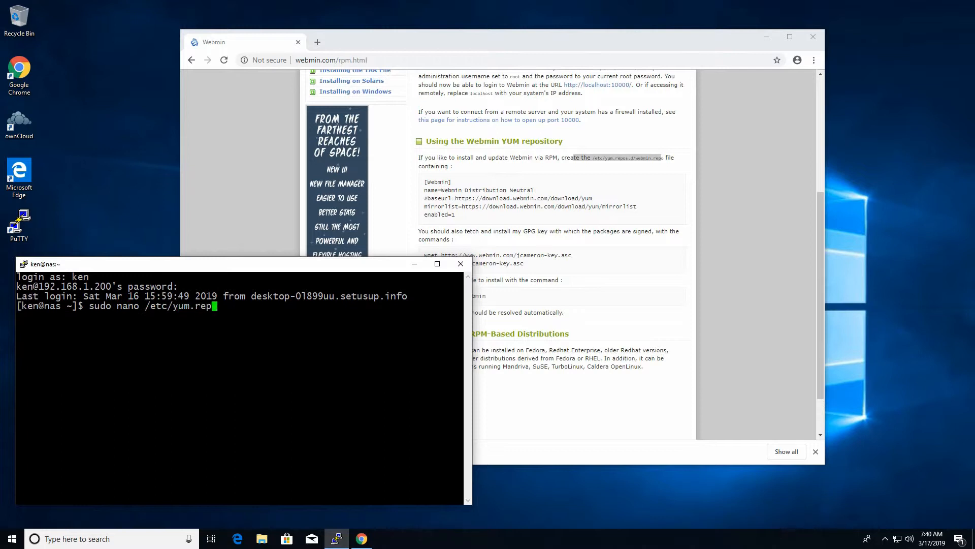
pyautogui.write('os.d/webmin.repo')
pyautogui.press('Return')
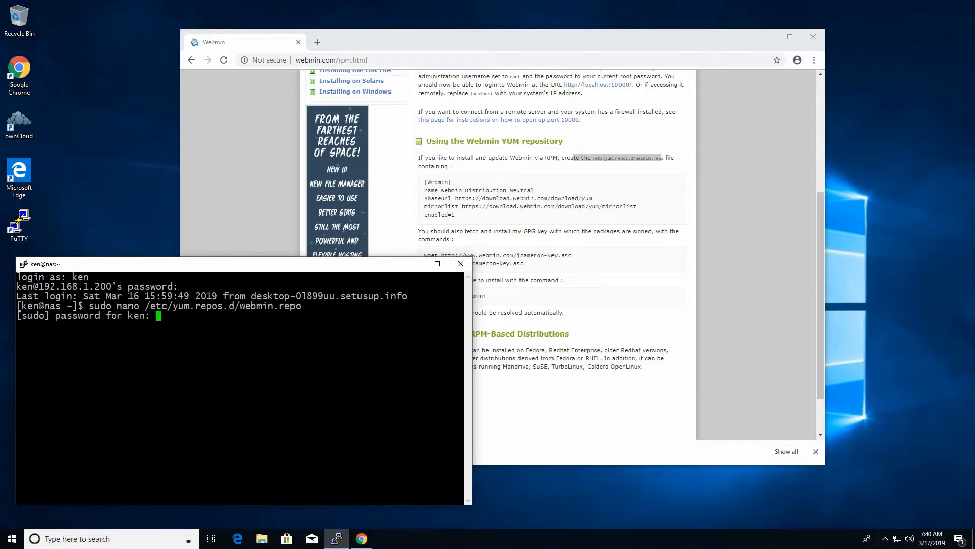
pyautogui.press('Return')
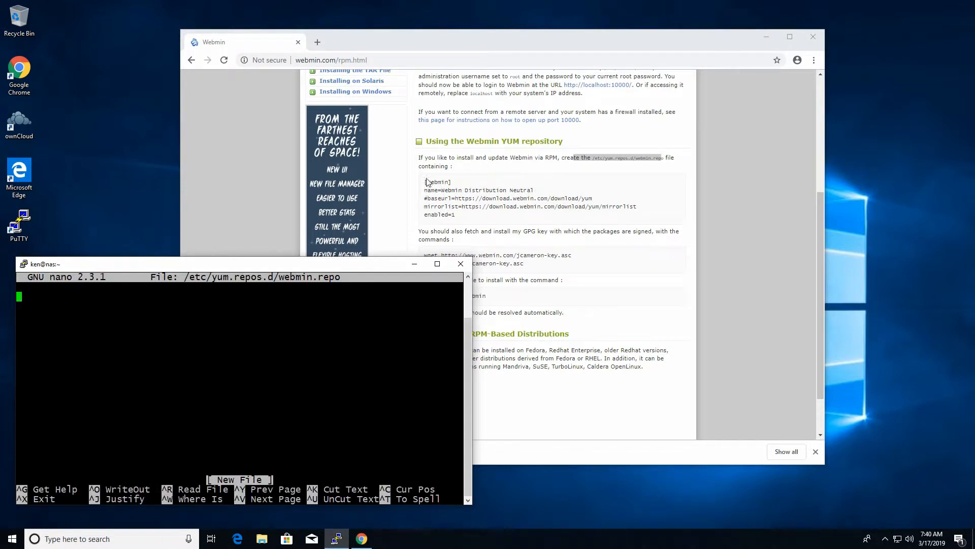
# Step: Paste the guide's Webmin repo block into webmin.repo, save it and exit nano
pyautogui.moveTo(425, 181); pyautogui.dragTo(460, 222)
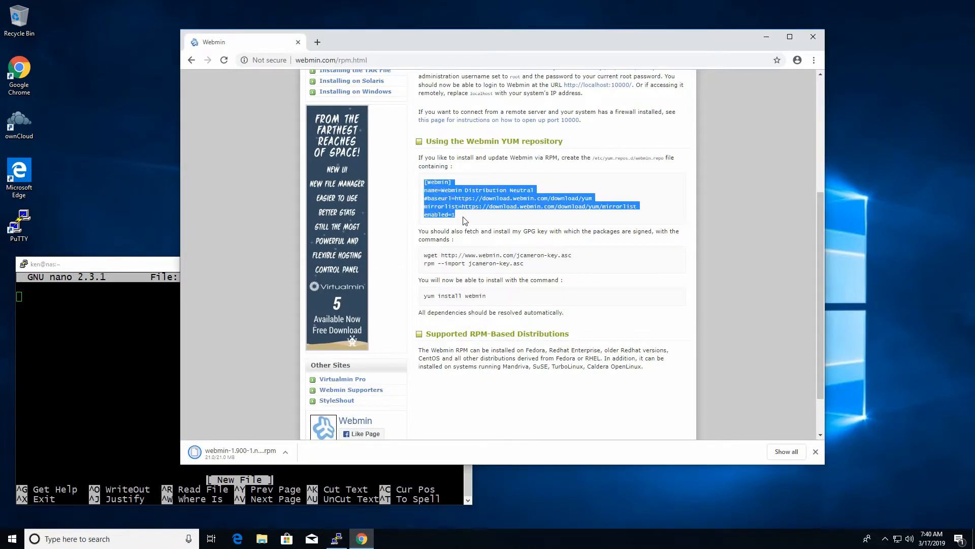
pyautogui.moveTo(97, 318); pyautogui.dragTo(90, 300)
pyautogui.rightClick(90, 318)
pyautogui.rightClick(460, 198)
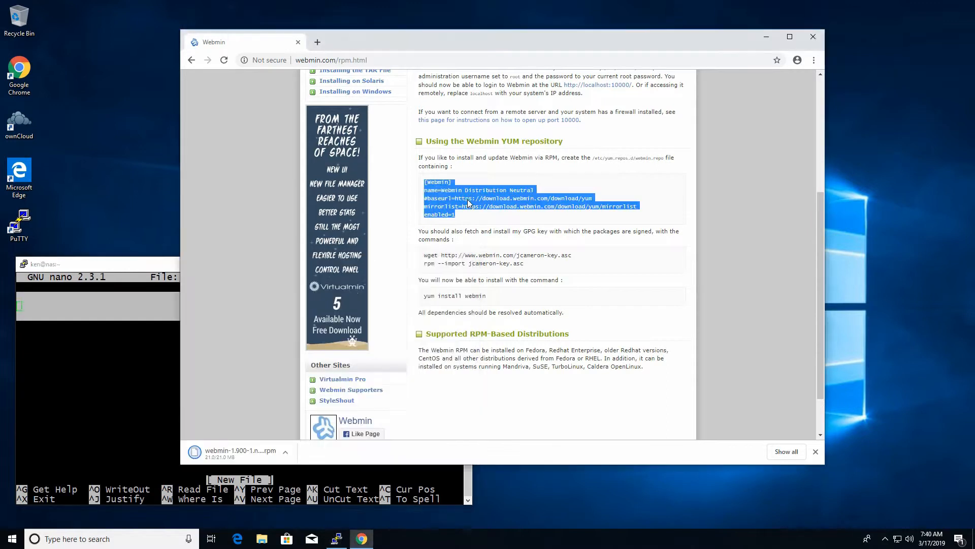
pyautogui.click(482, 203)
pyautogui.click(142, 262)
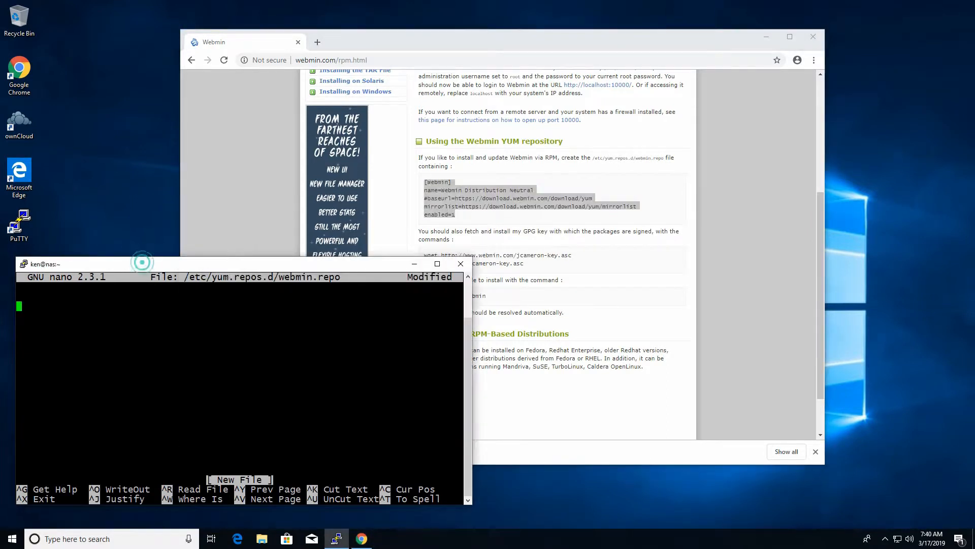
pyautogui.rightClick(131, 315)
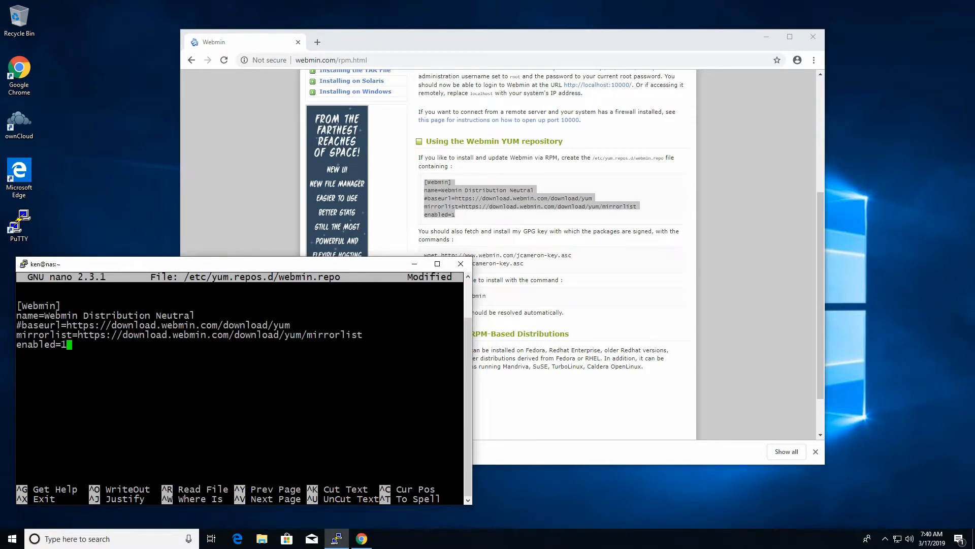
pyautogui.hotkey('ctrl', 'o')
pyautogui.press('Return')
pyautogui.hotkey('ctrl', 'x')
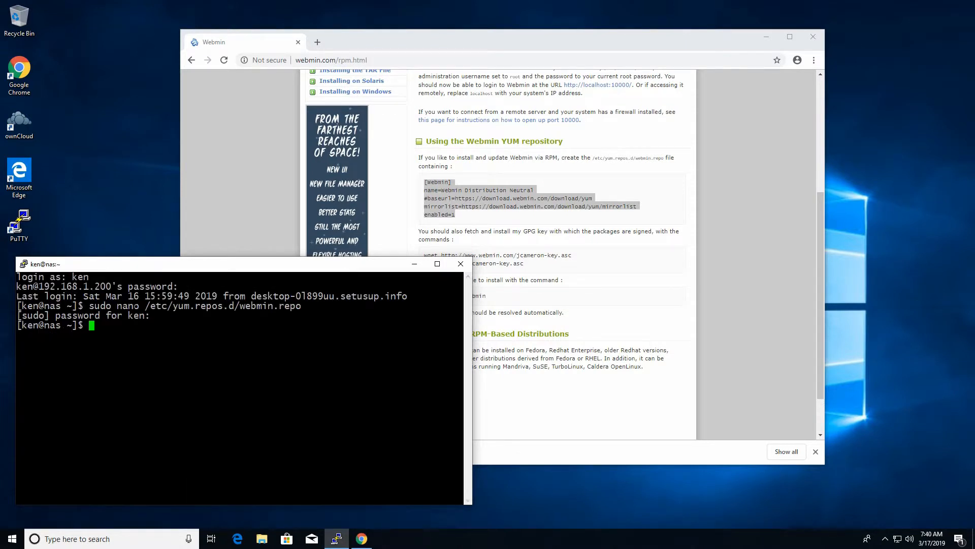
# Step: Download the jcameron-key.asc signing key onto the NAS with the guide's wget command
pyautogui.click(579, 250)
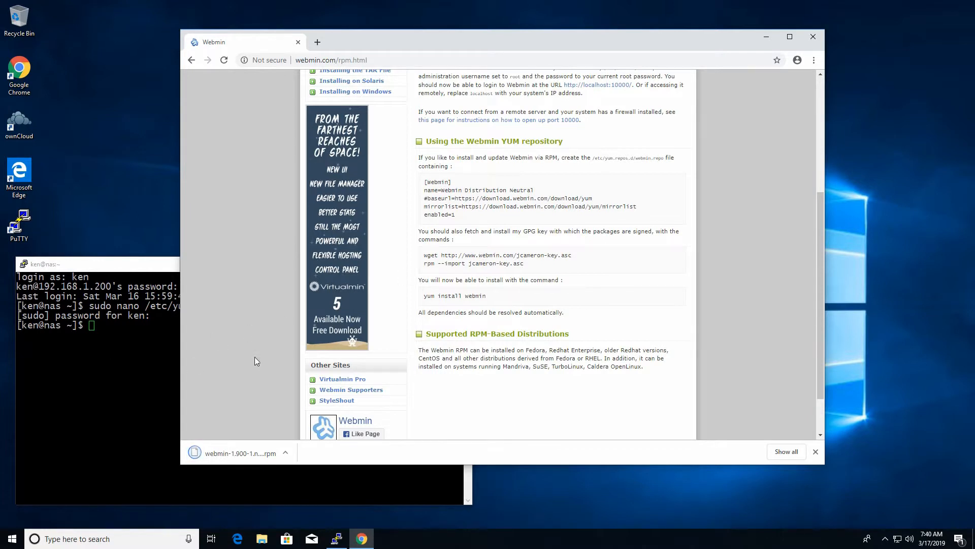
pyautogui.click(124, 379)
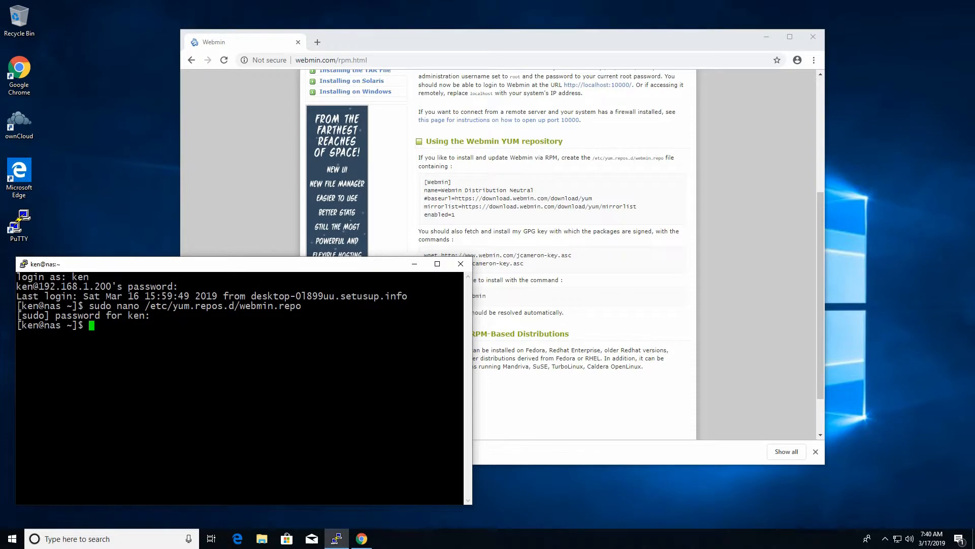
pyautogui.click(530, 260)
pyautogui.moveTo(425, 255); pyautogui.dragTo(588, 263)
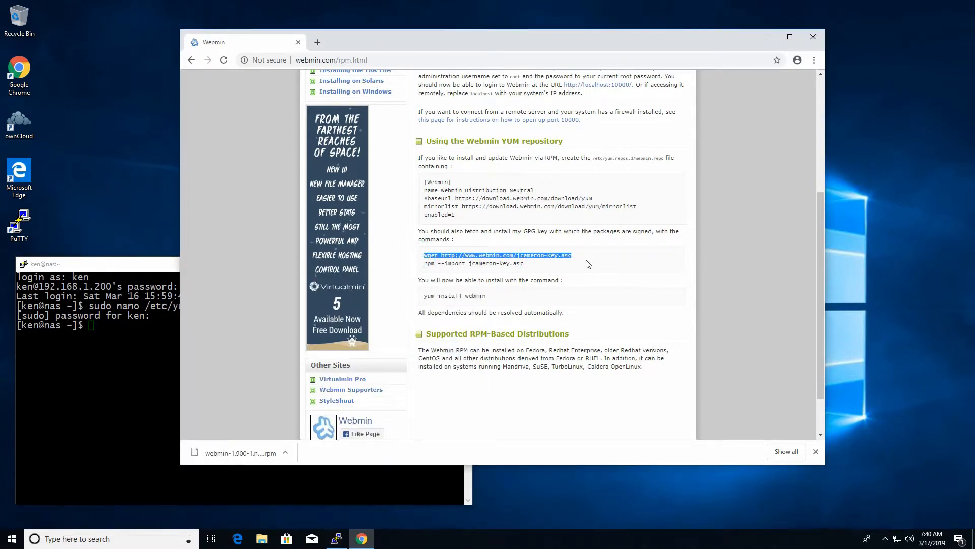
pyautogui.click(130, 266)
pyautogui.rightClick(142, 364)
pyautogui.press('Return')
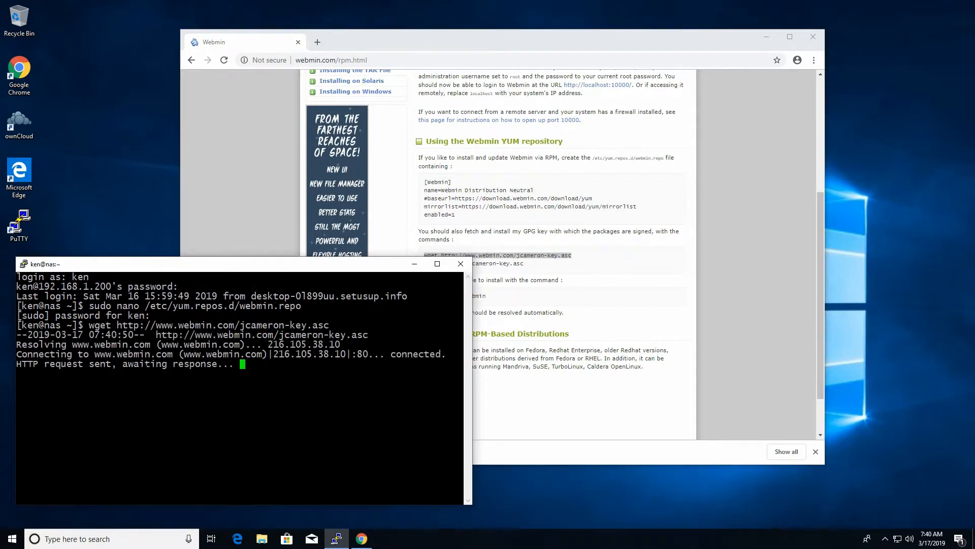
# Step: Import jcameron-key.asc into the RPM keyring with sudo rpm --import
pyautogui.click(464, 223)
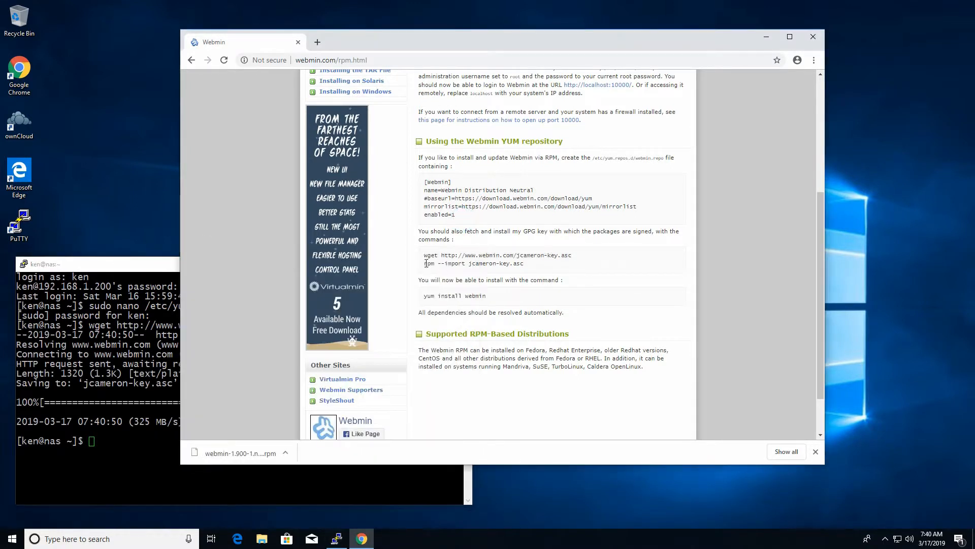
pyautogui.moveTo(426, 263); pyautogui.dragTo(531, 270)
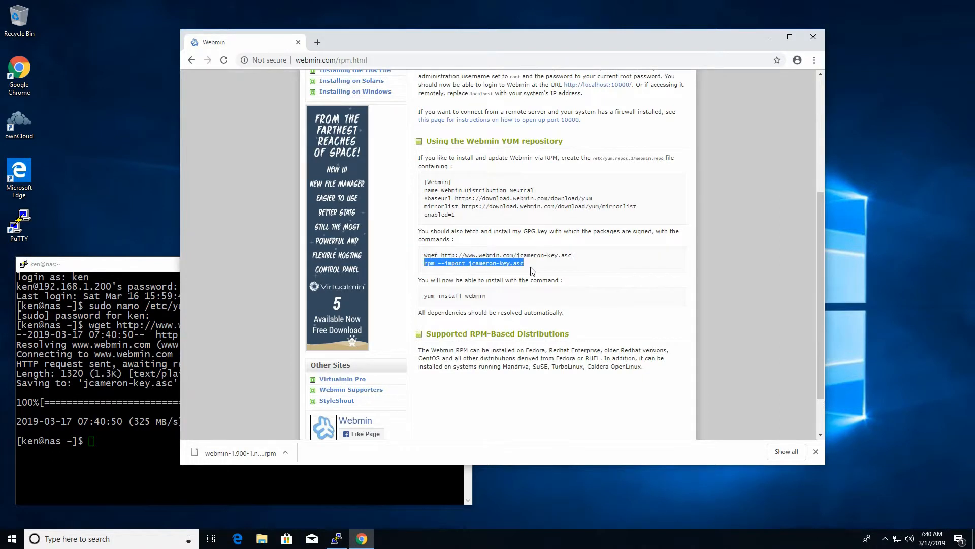
pyautogui.hotkey('ctrl', 'c')
pyautogui.click(123, 265)
pyautogui.rightClick(131, 406)
pyautogui.write('sudo')
pyautogui.press('Return')
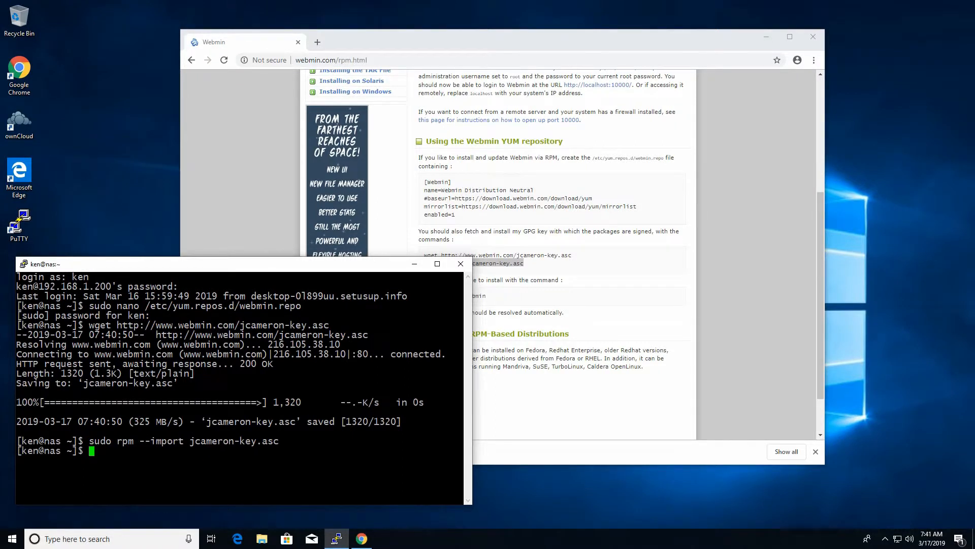
pyautogui.click(526, 293)
pyautogui.click(137, 266)
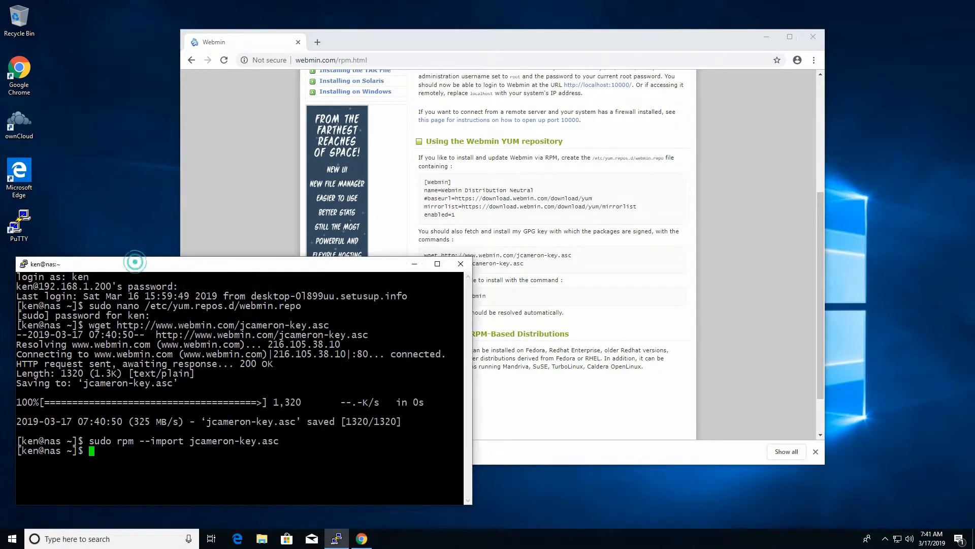
pyautogui.write('sudo ')
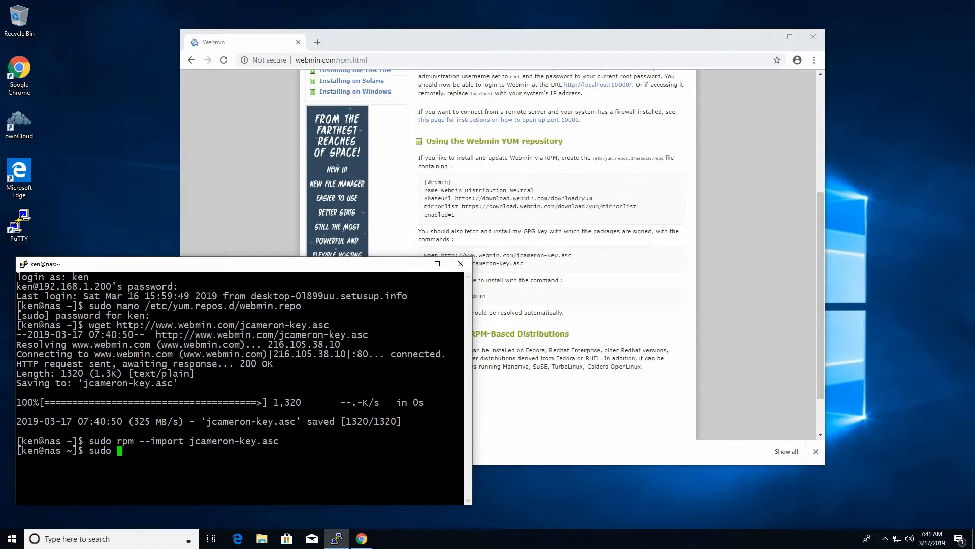
pyautogui.write('yum update')
pyautogui.press('Return')
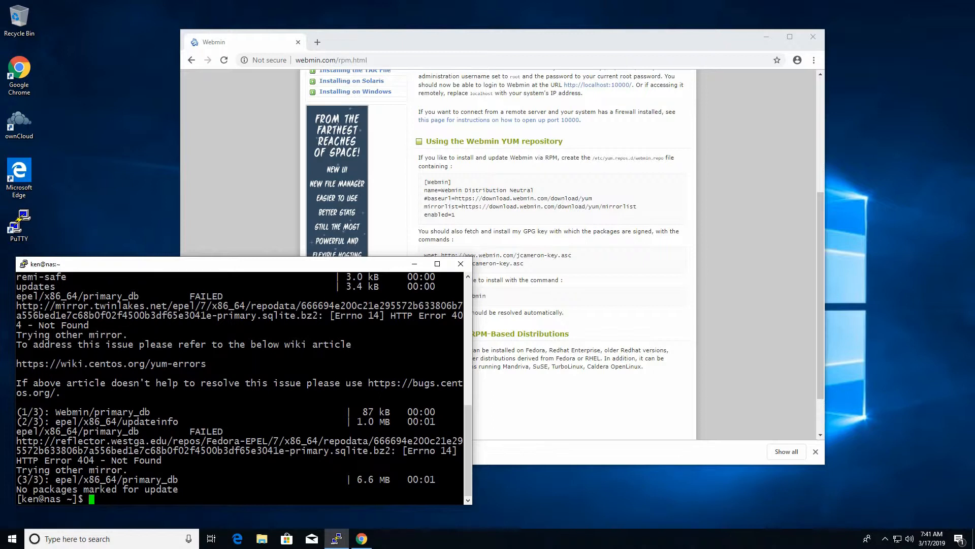
pyautogui.write('sudo yum install webmin')
pyautogui.press('Return')
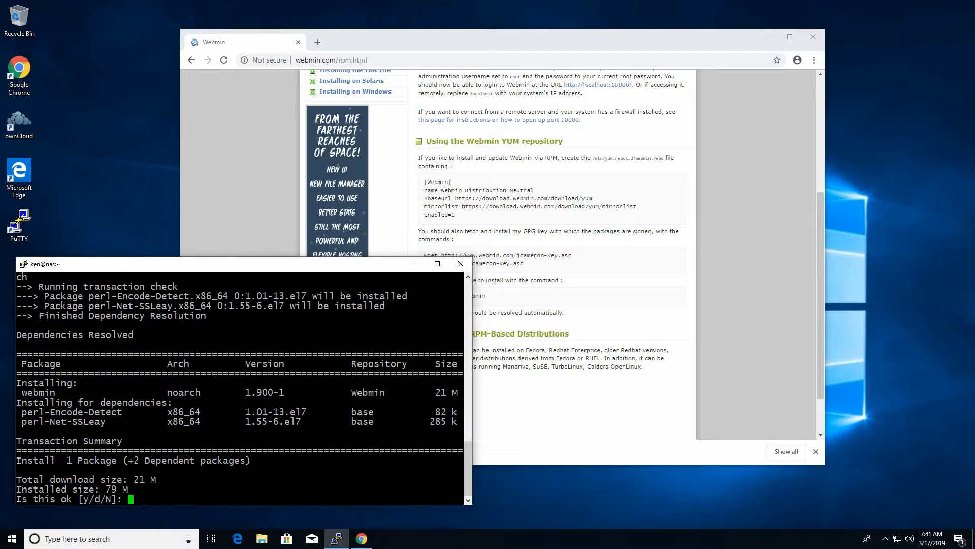
pyautogui.write('y')
pyautogui.press('Return')
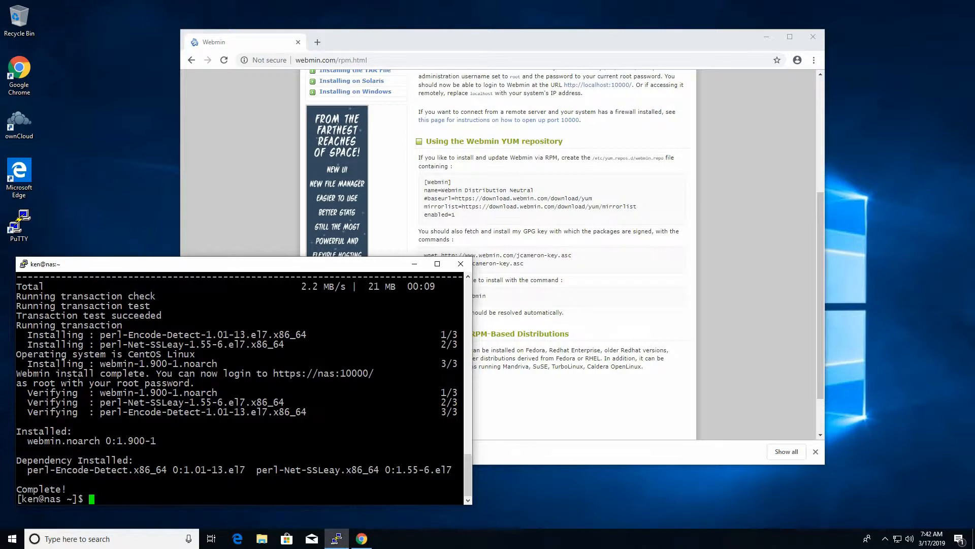
pyautogui.moveTo(17, 374); pyautogui.dragTo(379, 374)
pyautogui.click(330, 51)
pyautogui.click(318, 42)
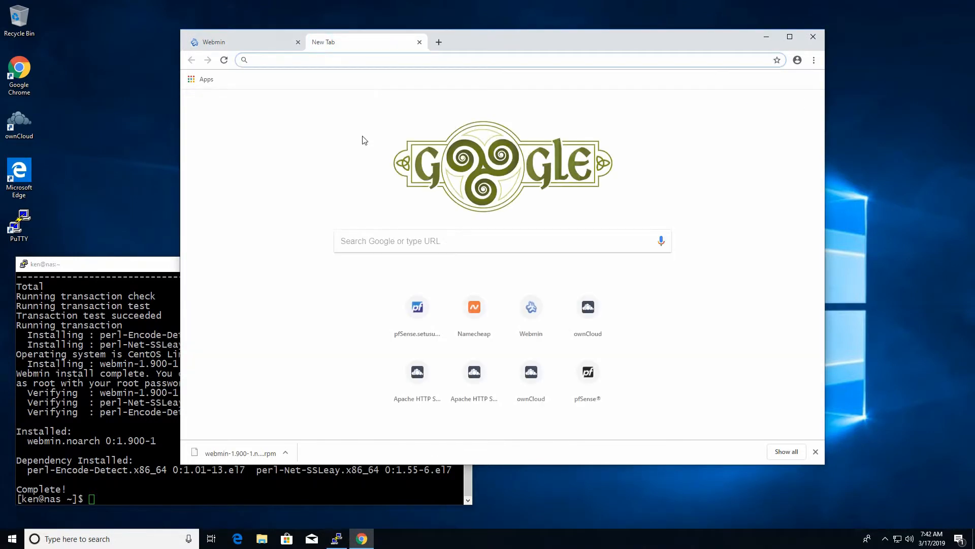
pyautogui.write('https://nas:10000')
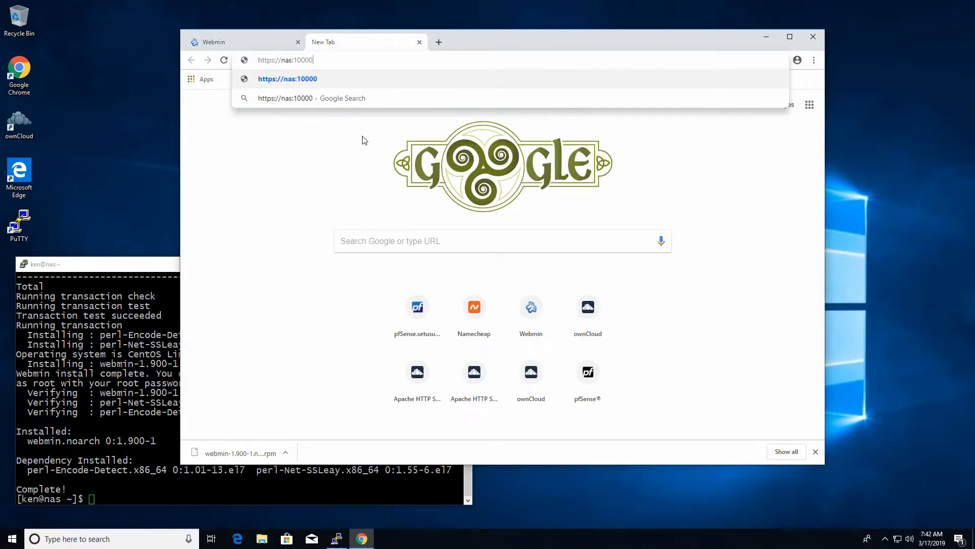
pyautogui.press('Return')
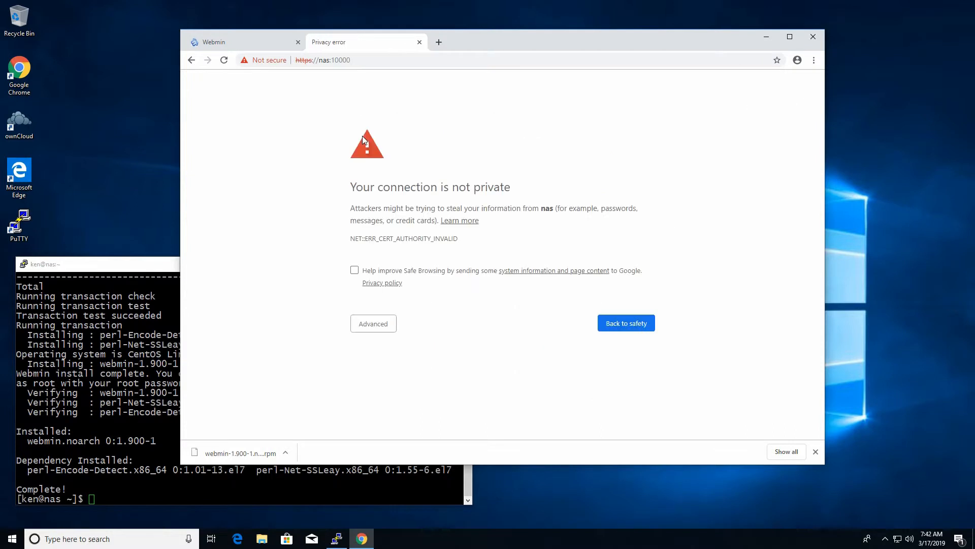
pyautogui.click(363, 323)
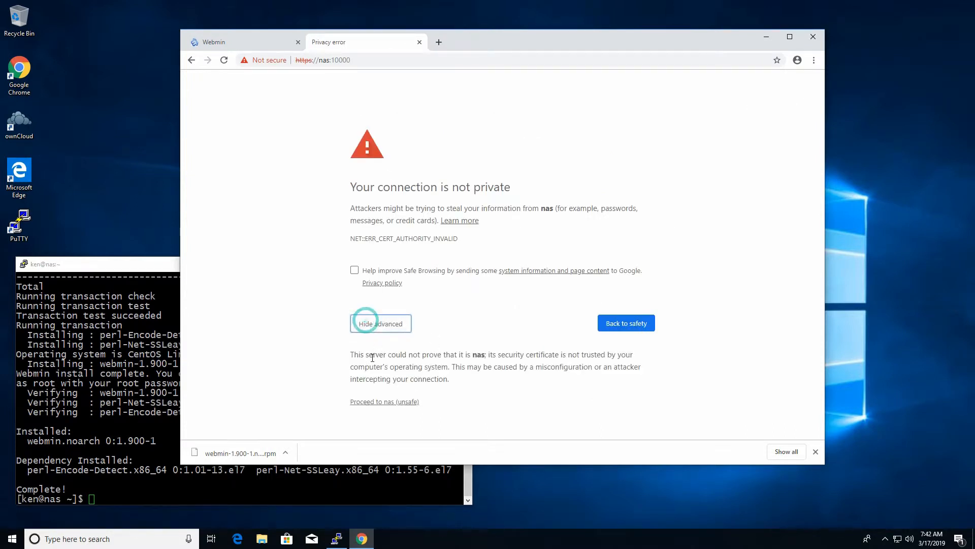
pyautogui.click(376, 402)
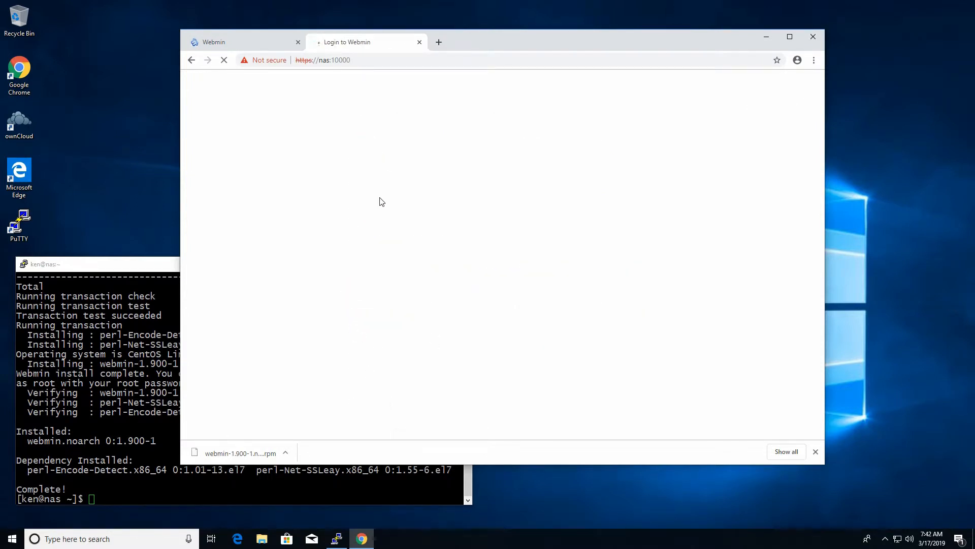
# Step: Sign in to Webmin as root with the account password
pyautogui.write('root')
pyautogui.press('Tab')
pyautogui.write('••••••••')
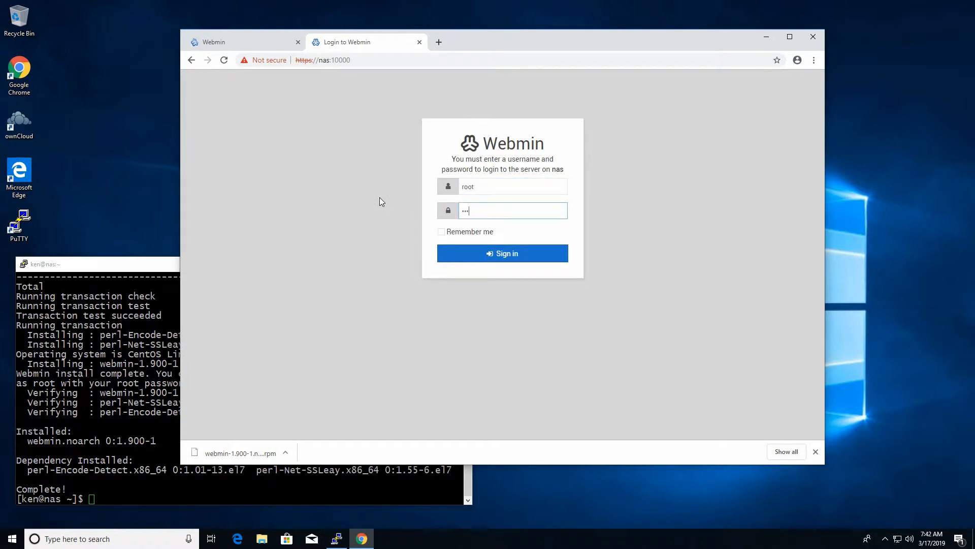
pyautogui.press('Return')
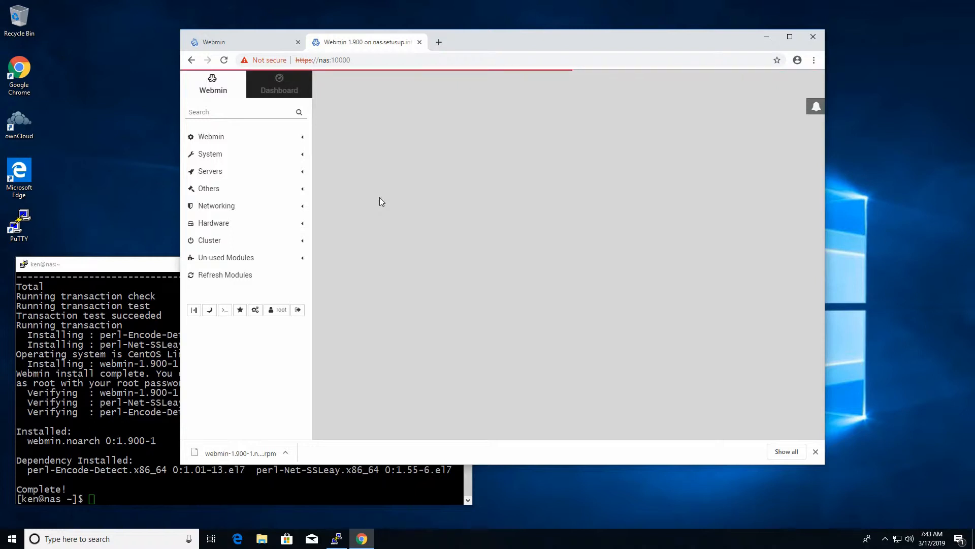
# Step: Close Chrome's download bar and check the Package updates status in System Information
pyautogui.click(816, 451)
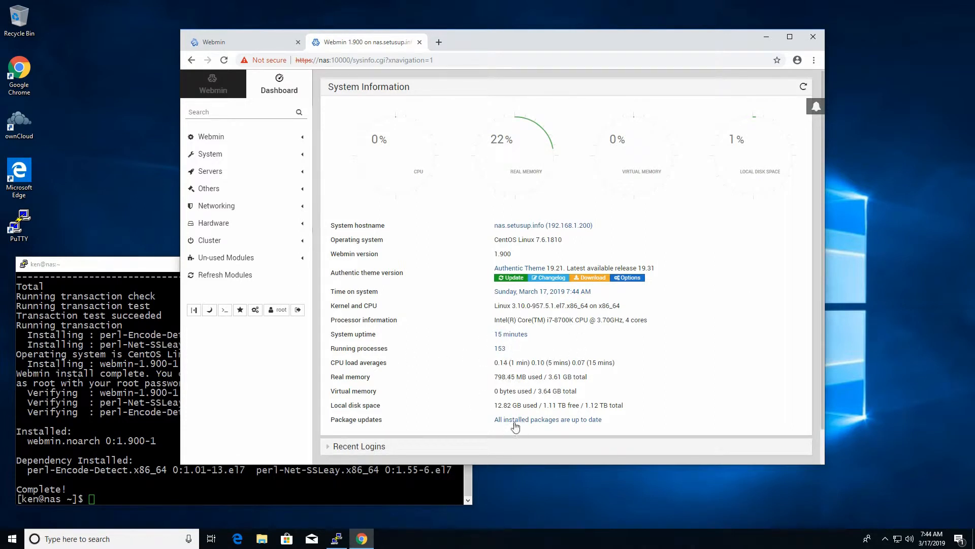
pyautogui.moveTo(329, 419); pyautogui.dragTo(617, 428)
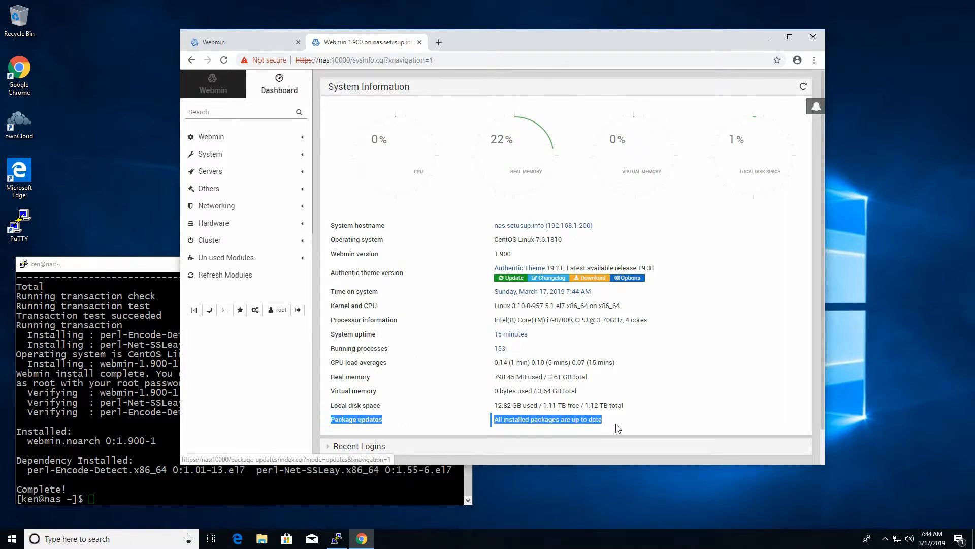
pyautogui.click(680, 396)
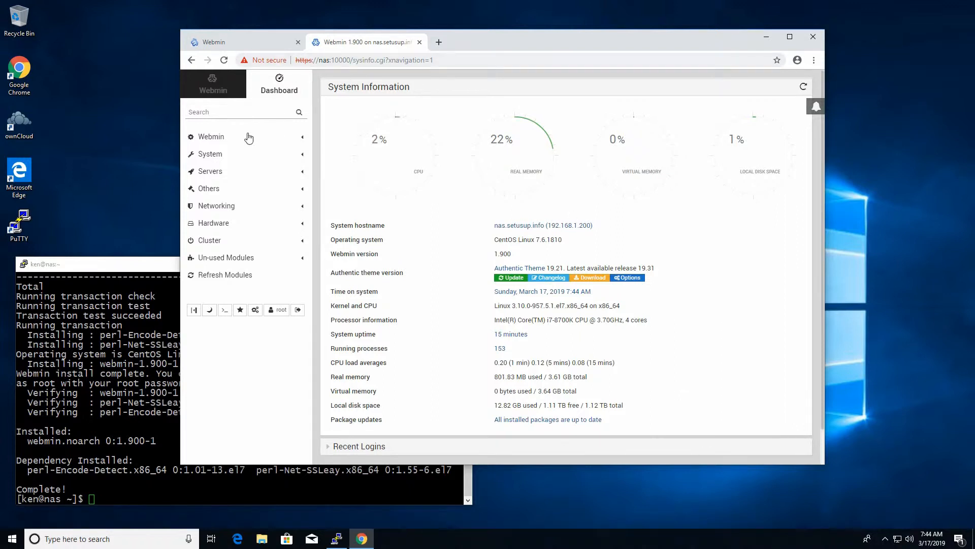
# Step: In Webmin Users, start a new user with a username and Unix authentication password
pyautogui.click(207, 141)
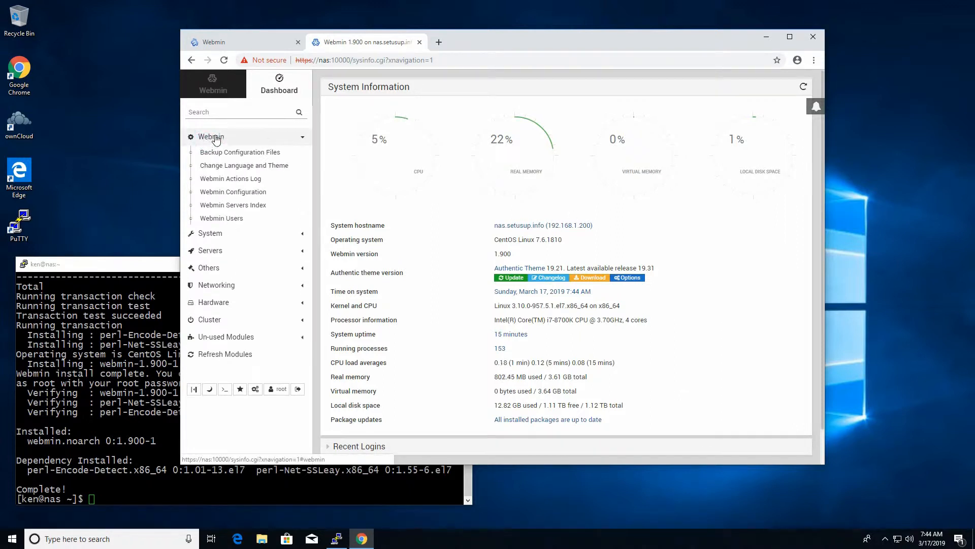
pyautogui.click(205, 221)
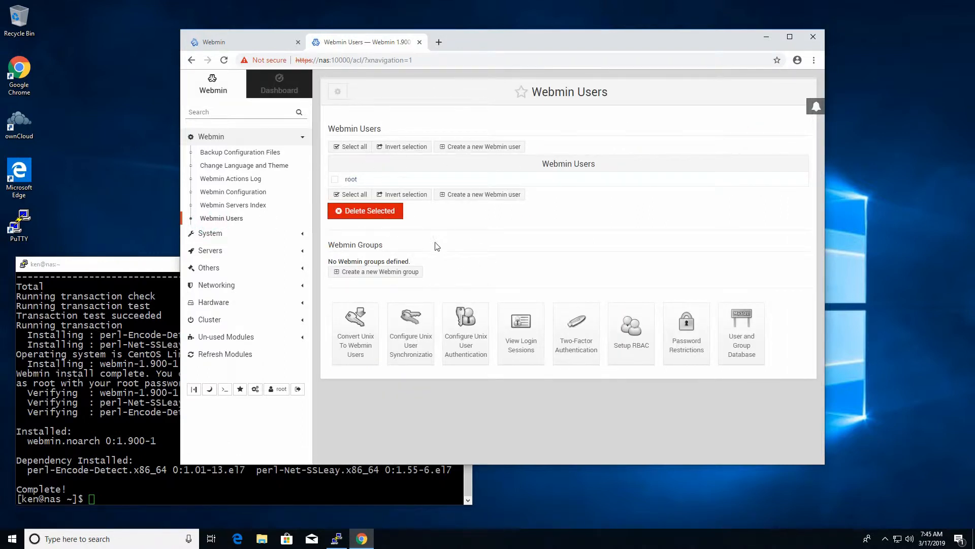
pyautogui.click(463, 146)
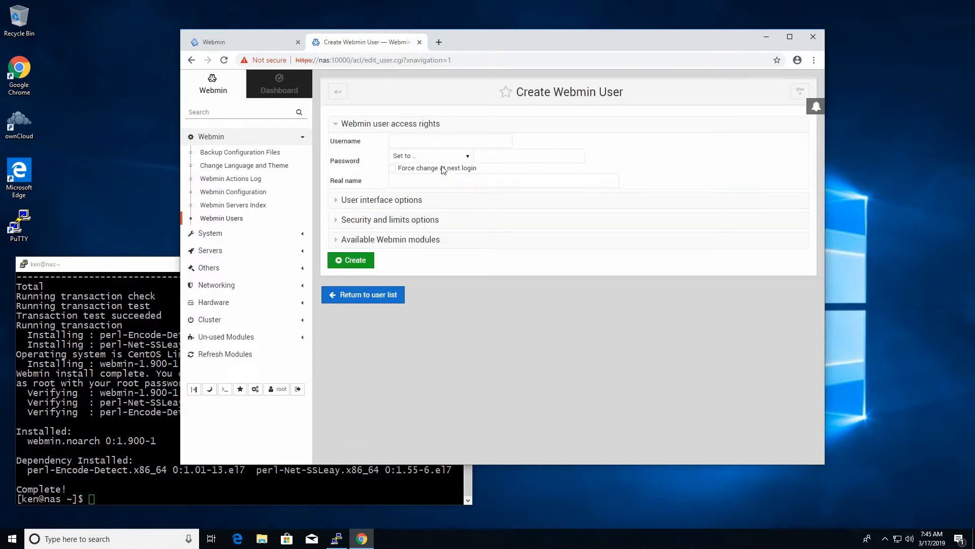
pyautogui.click(413, 141)
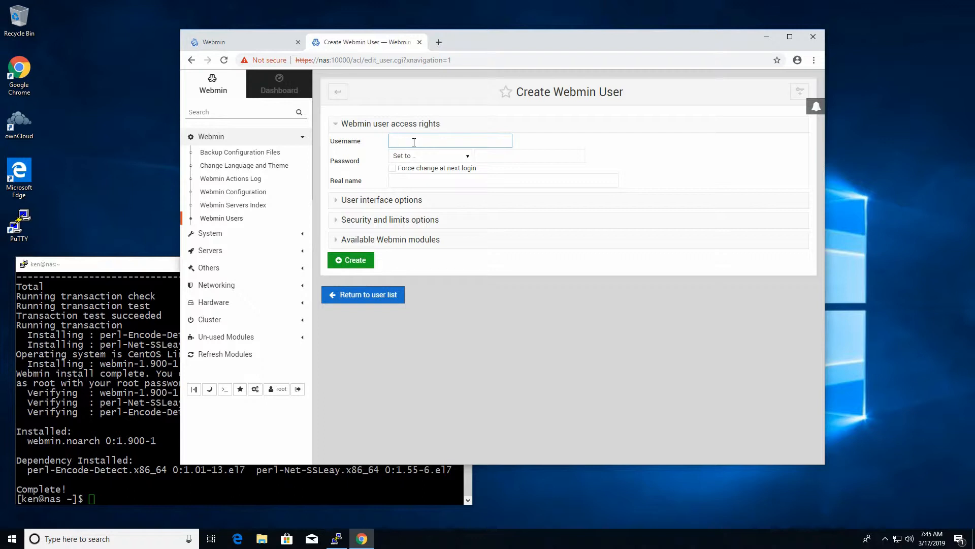
pyautogui.press('Tab')
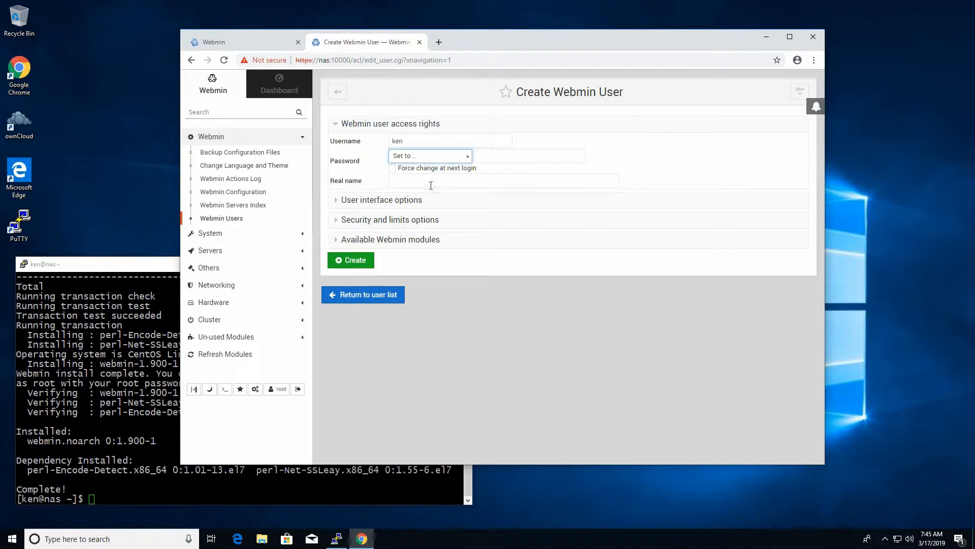
pyautogui.click(467, 156)
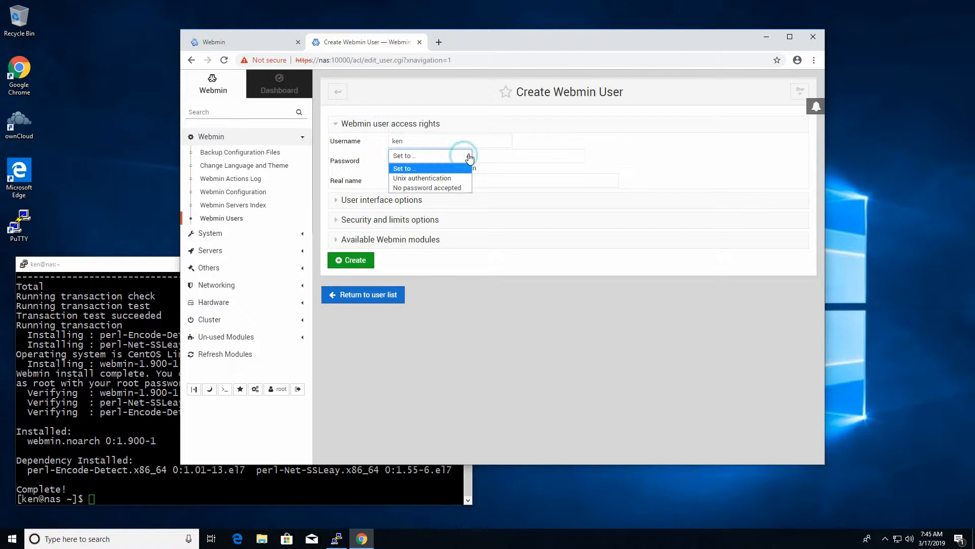
pyautogui.click(444, 178)
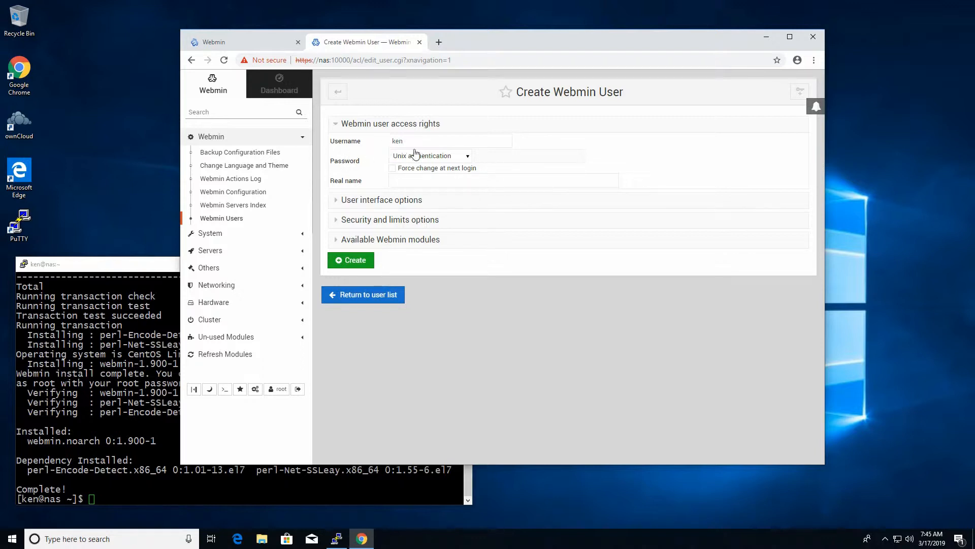
pyautogui.click(429, 182)
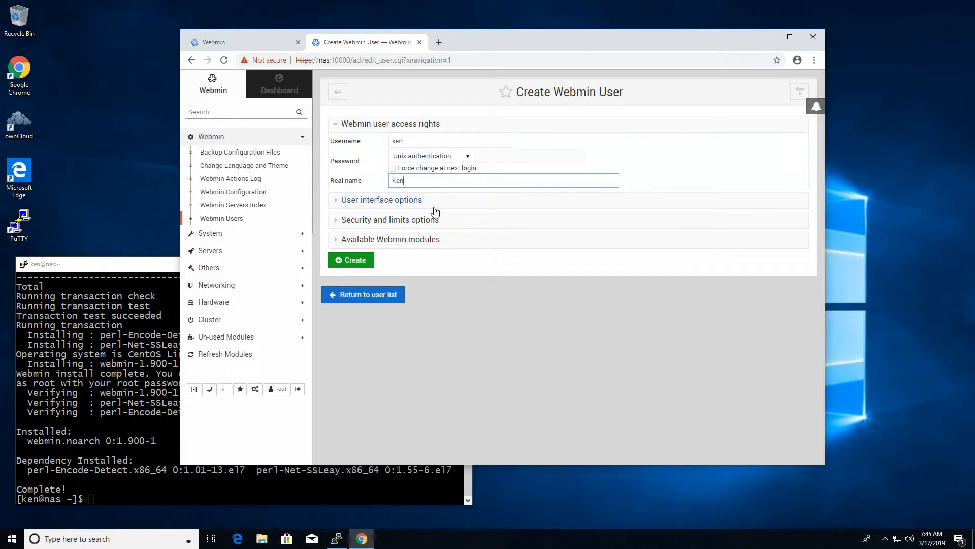
# Step: Select all available Webmin modules for the new user and create it
pyautogui.click(393, 200)
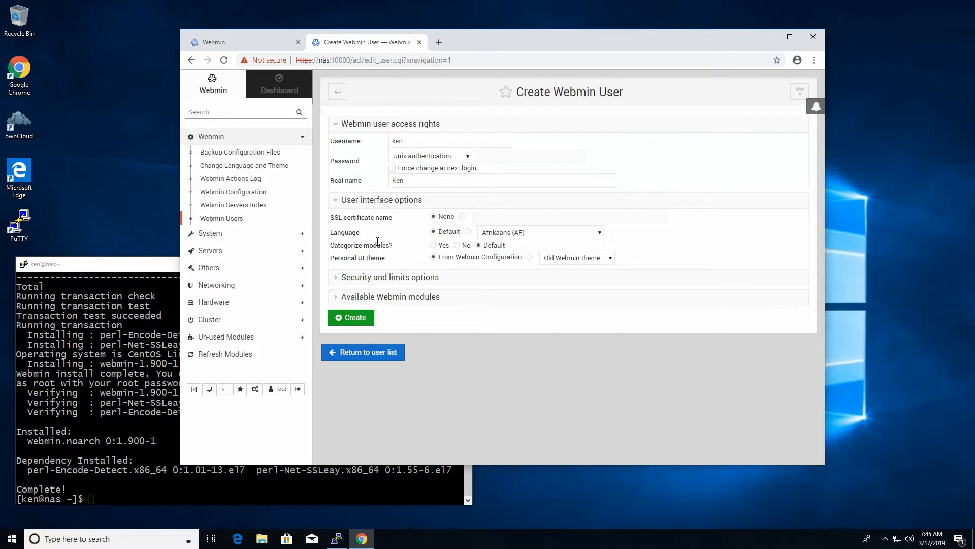
pyautogui.click(388, 277)
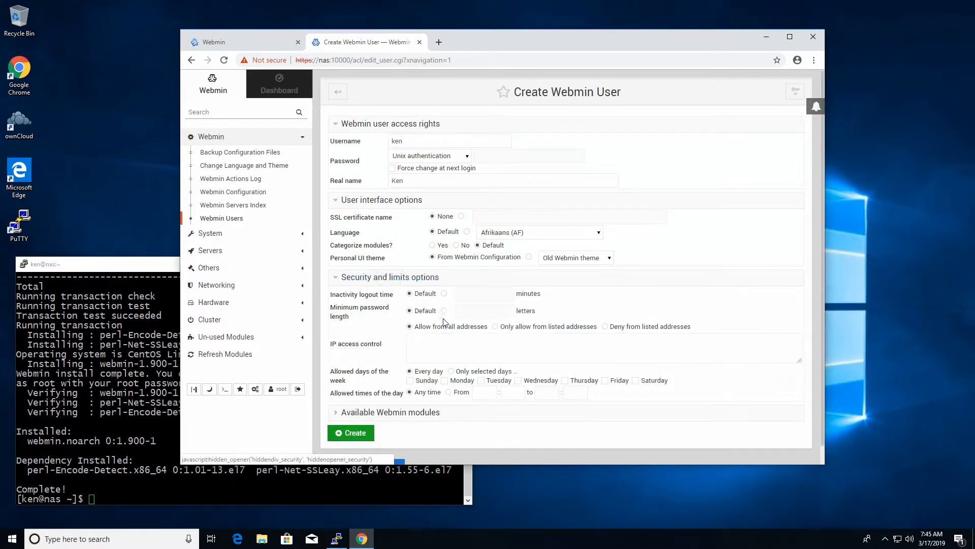
pyautogui.scroll(-1, 375, 379)
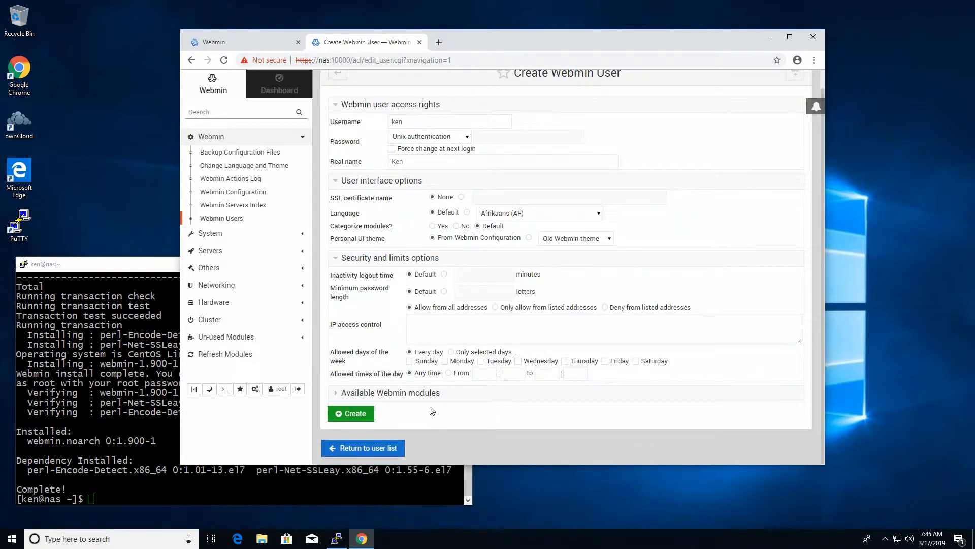
pyautogui.scroll(1, 432, 411)
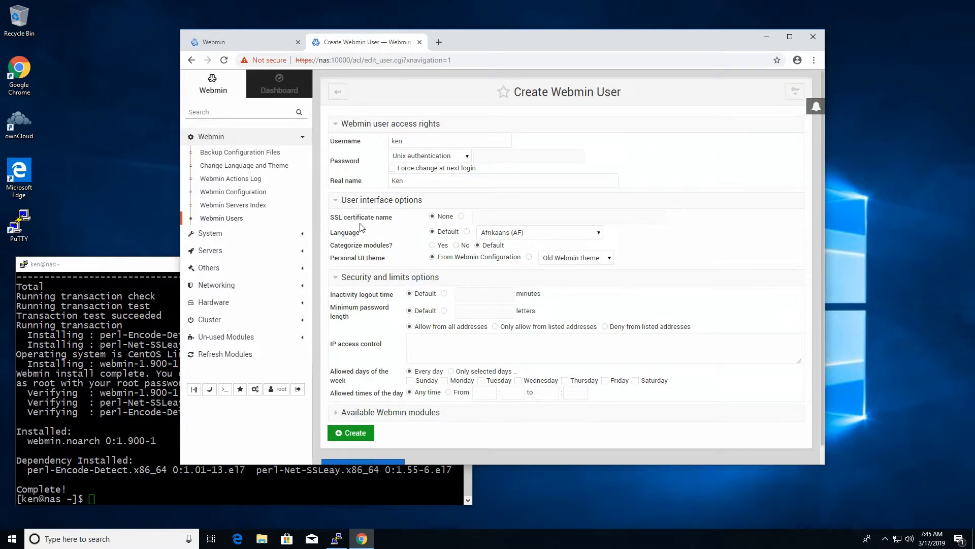
pyautogui.click(354, 201)
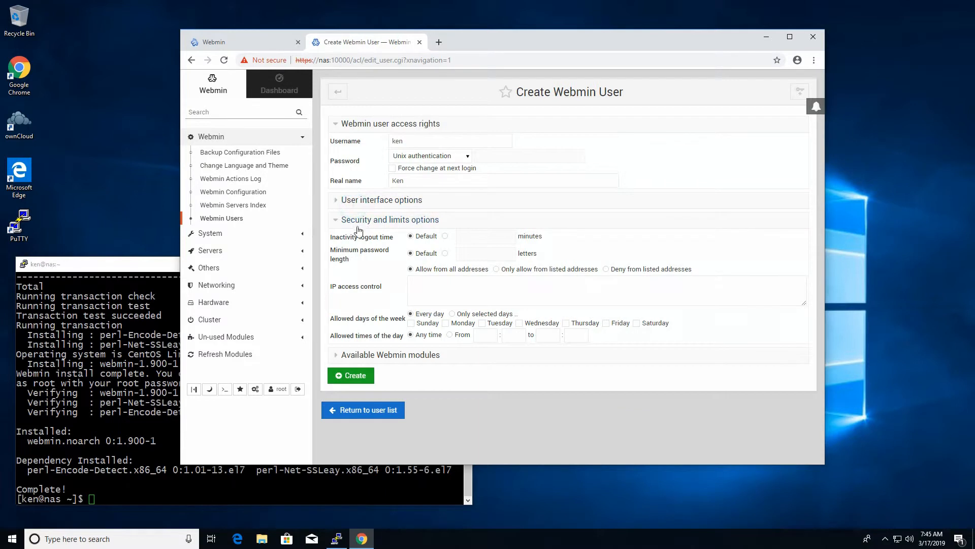
pyautogui.click(356, 220)
pyautogui.click(351, 239)
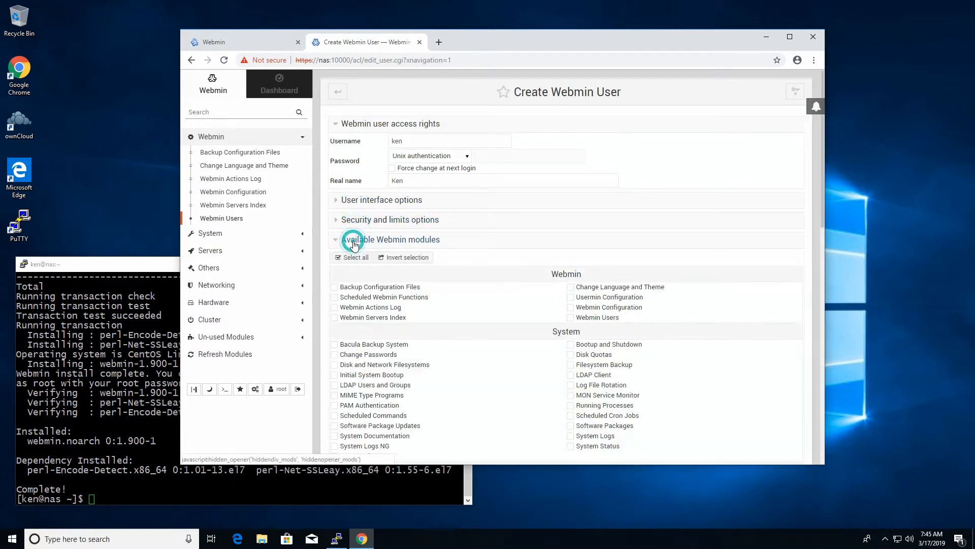
pyautogui.scroll(-1, 502, 323)
pyautogui.click(350, 206)
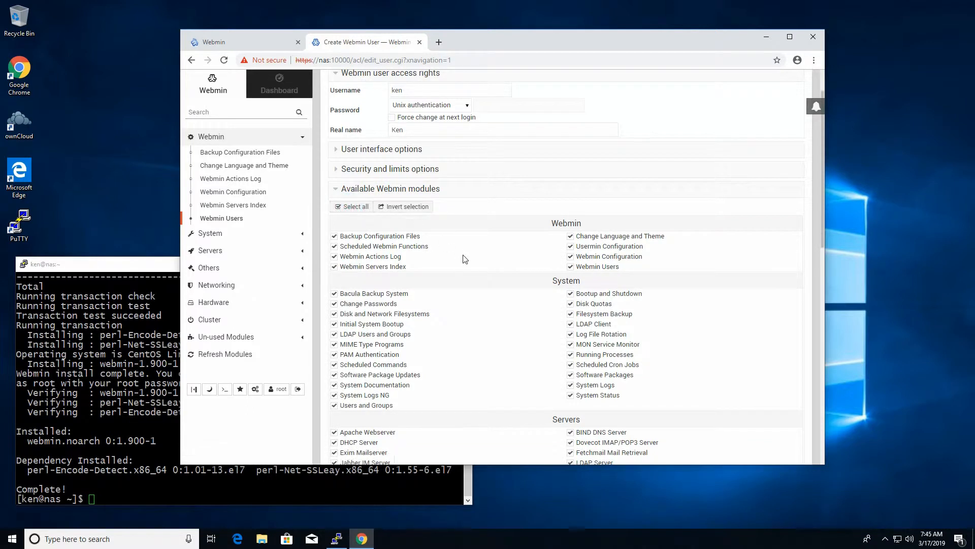
pyautogui.scroll(-12, 461, 277)
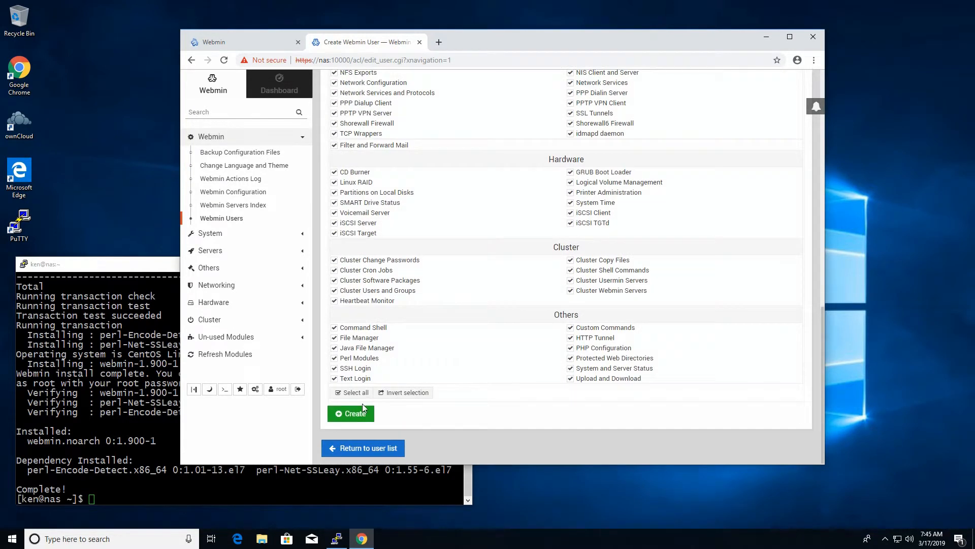
pyautogui.click(362, 411)
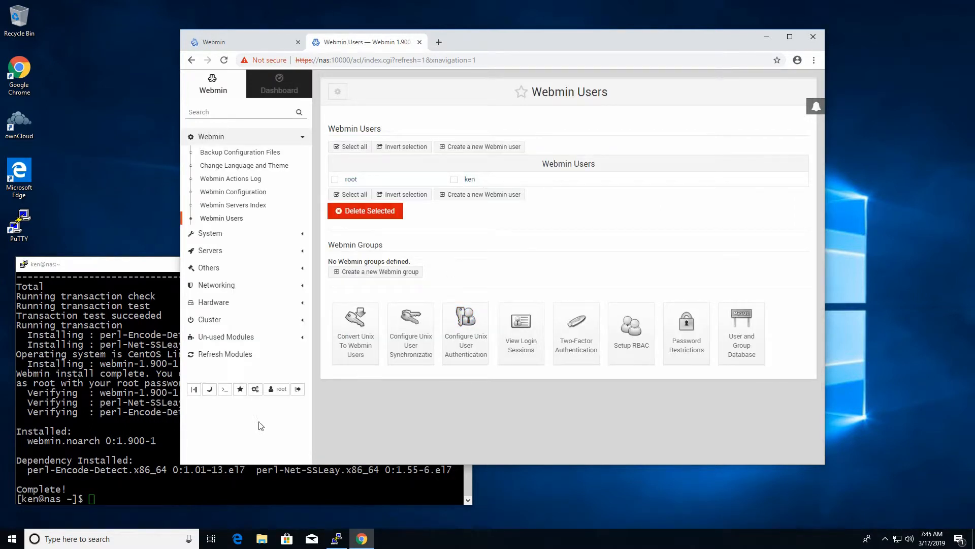
# Step: Log out and sign back in as the newly created Webmin user
pyautogui.click(299, 389)
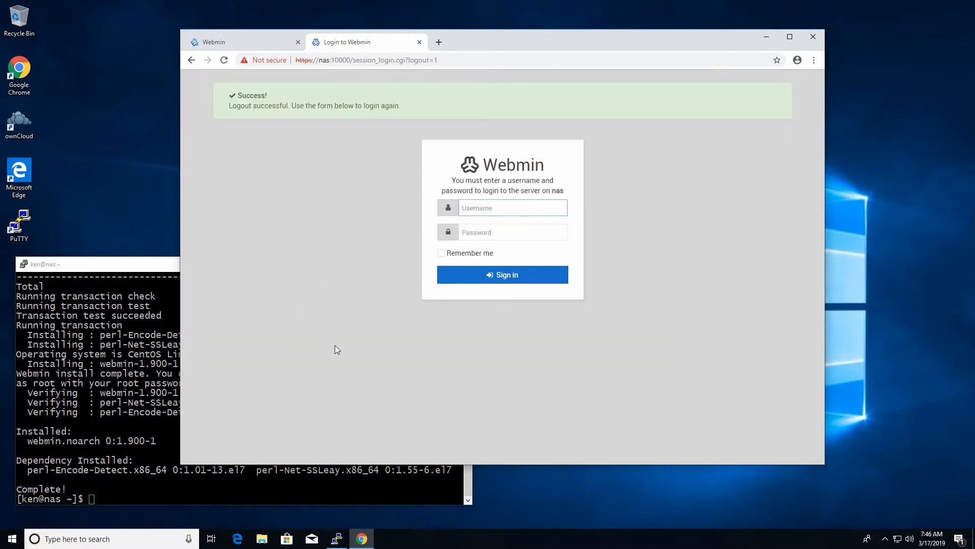
pyautogui.write('ken')
pyautogui.press('Tab')
pyautogui.write('•')
pyautogui.press('BackSpace')
pyautogui.write('•')
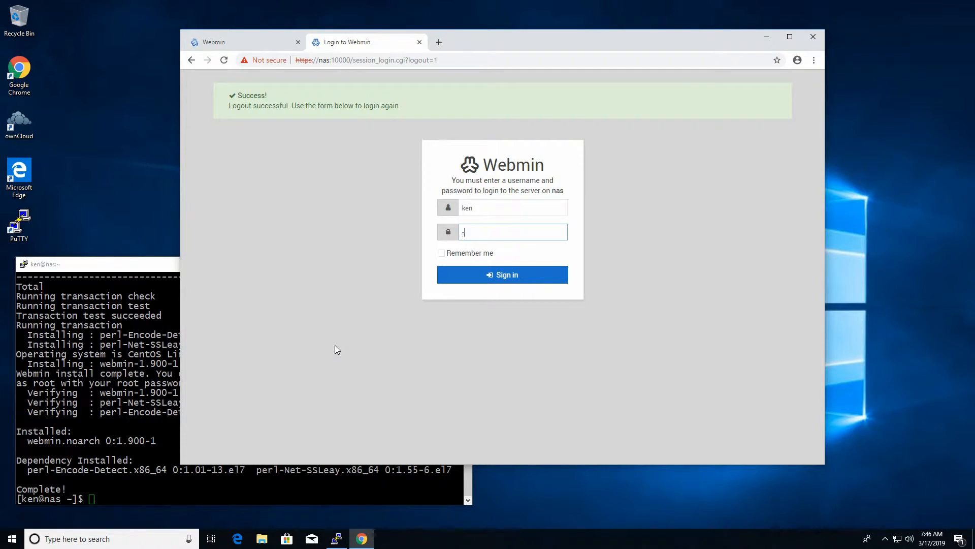
pyautogui.write('•••••••')
pyautogui.press('Return')
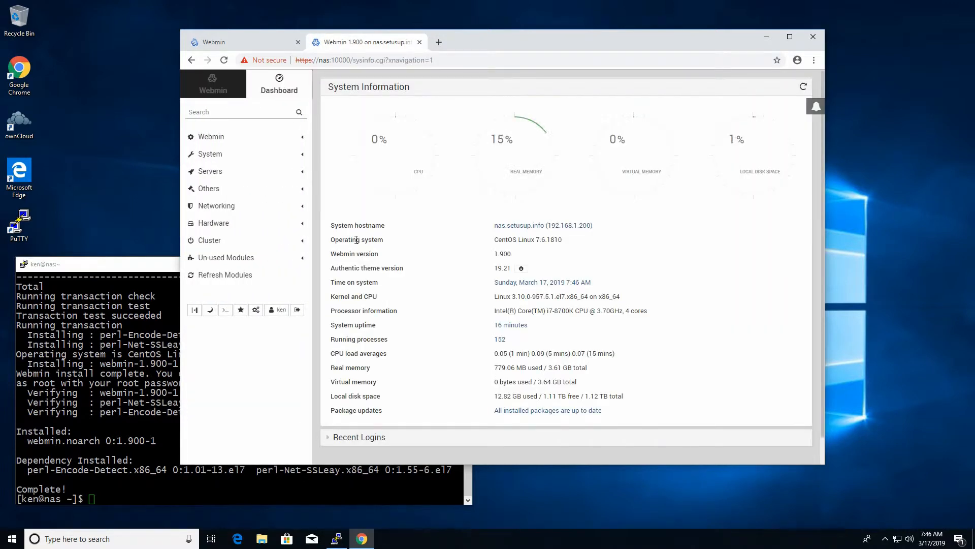
# Step: Delete the root user from Webmin Users, then open Webmin Configuration
pyautogui.click(236, 137)
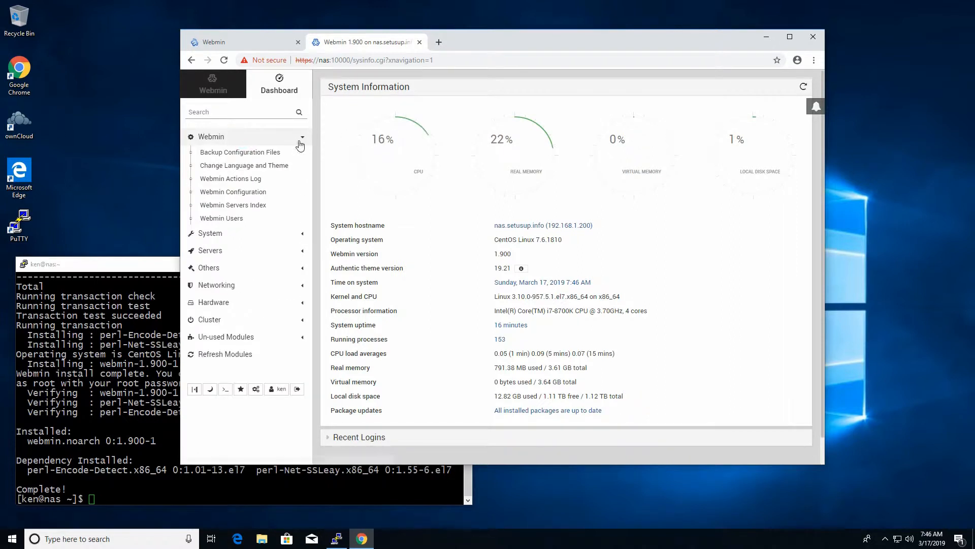
pyautogui.click(240, 219)
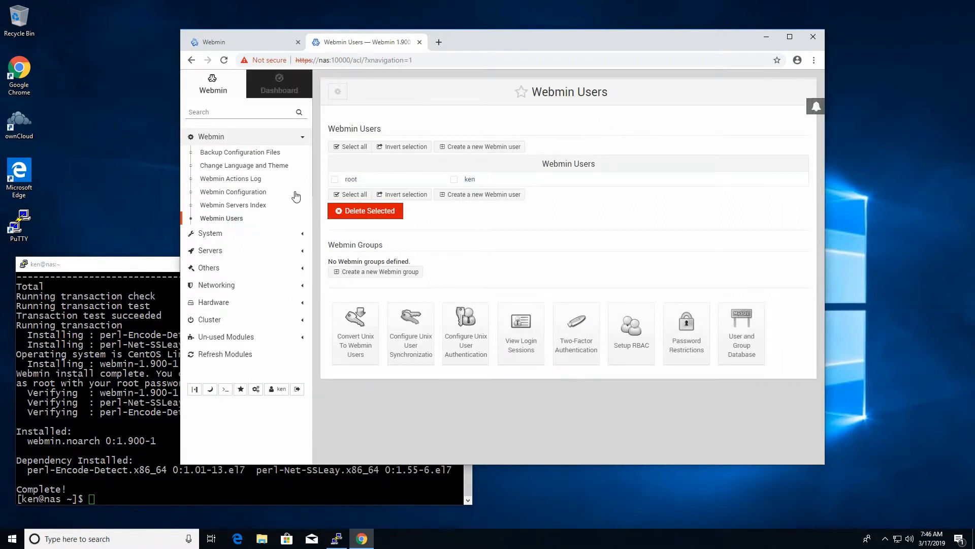
pyautogui.click(339, 179)
pyautogui.click(369, 211)
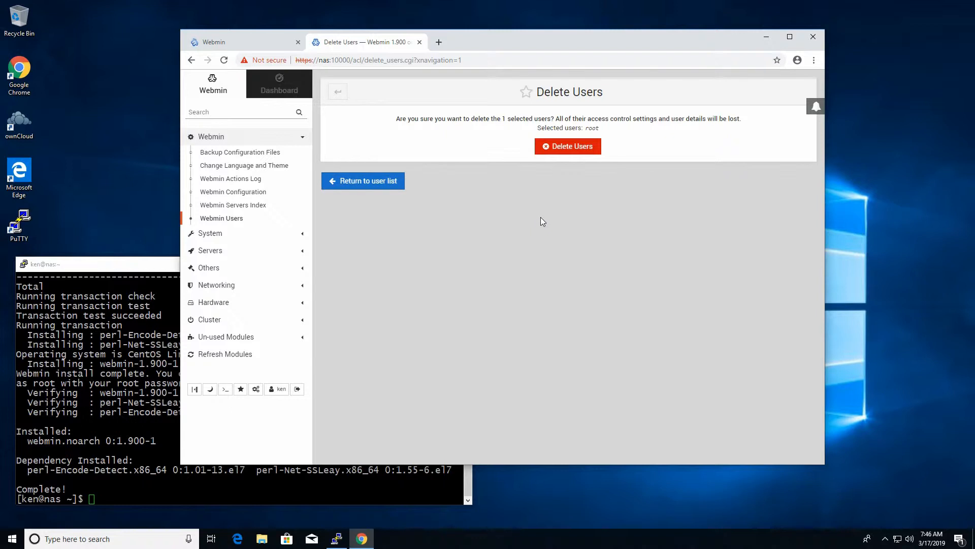
pyautogui.click(577, 148)
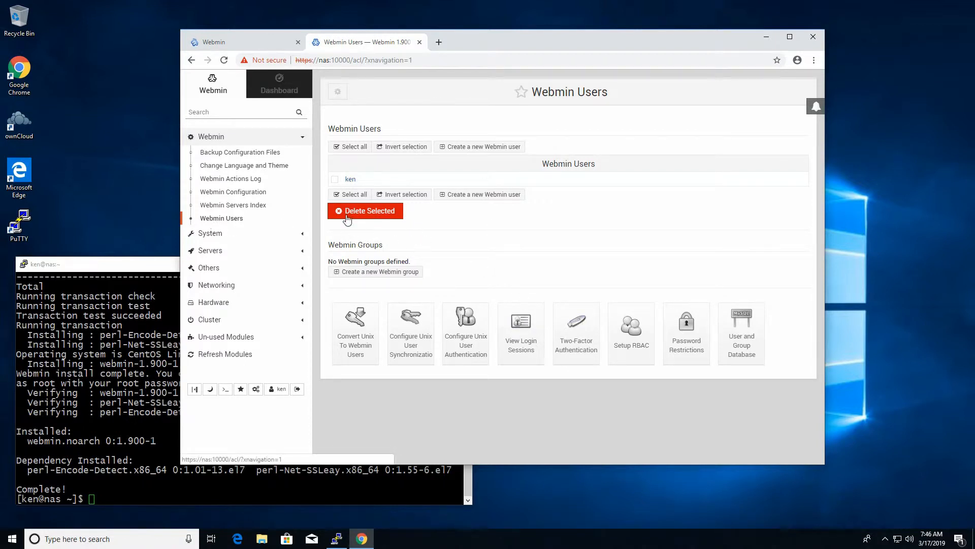
pyautogui.click(209, 192)
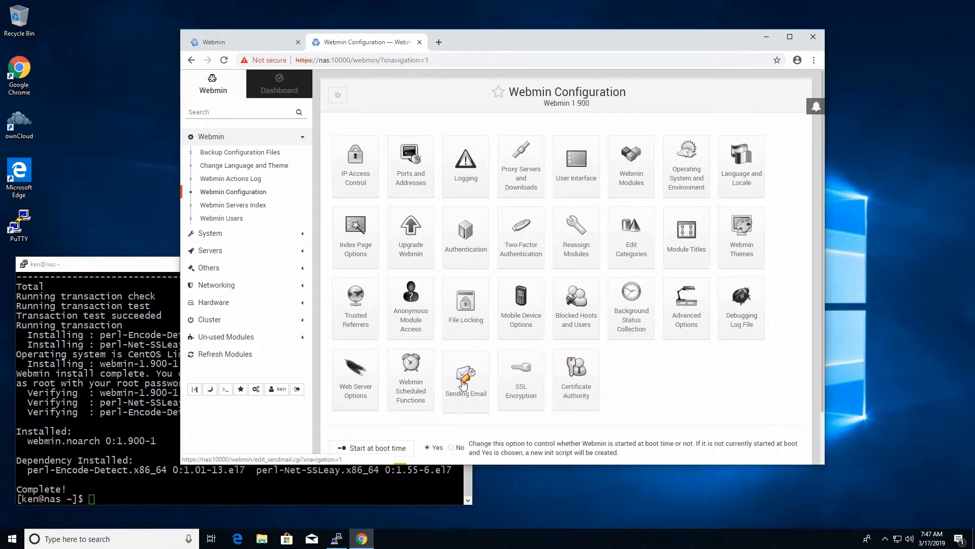
# Step: Open the SSL Encryption page of Webmin Configuration, then return to the PuTTY terminal
pyautogui.click(529, 378)
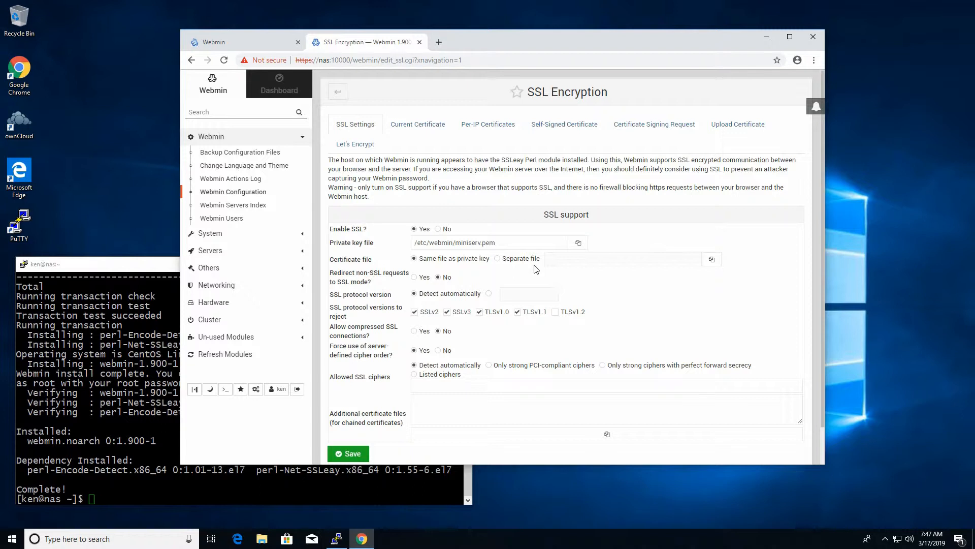
pyautogui.click(142, 268)
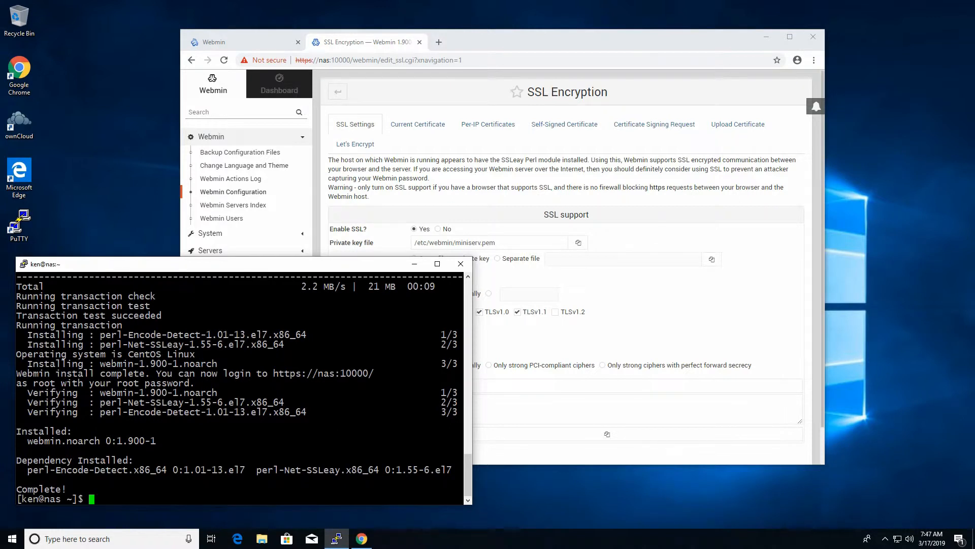
# Step: List /etc/httpd/conf.d and print the contents of certbot-le-ssl.conf
pyautogui.write('cd /etc')
pyautogui.write('http')
pyautogui.press('BackSpace')
pyautogui.press('BackSpace')
pyautogui.press('BackSpace')
pyautogui.press('BackSpace')
pyautogui.write('/httpd/conf.d')
pyautogui.press('Return')
pyautogui.write('ls')
pyautogui.press('Return')
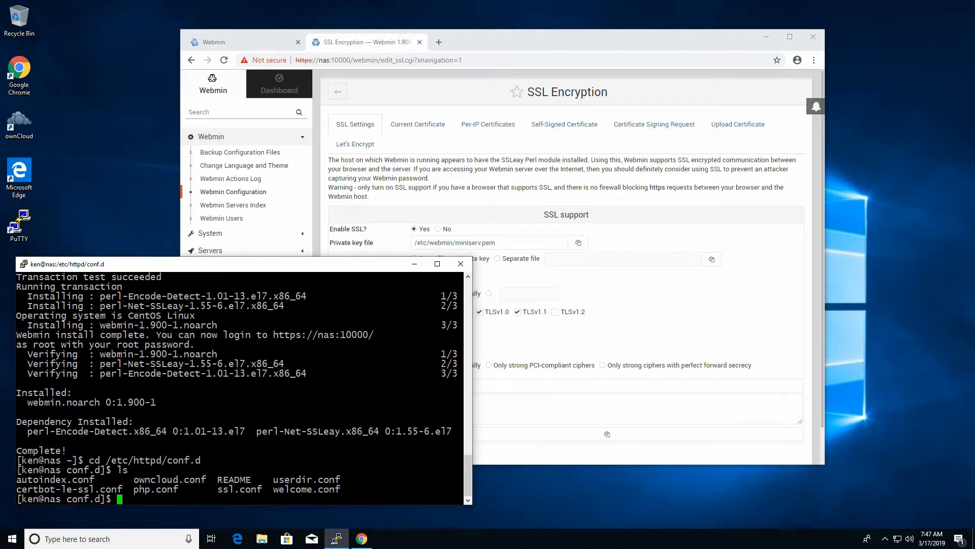
pyautogui.write('cat certbot-le-ssl.conf')
pyautogui.press('Return')
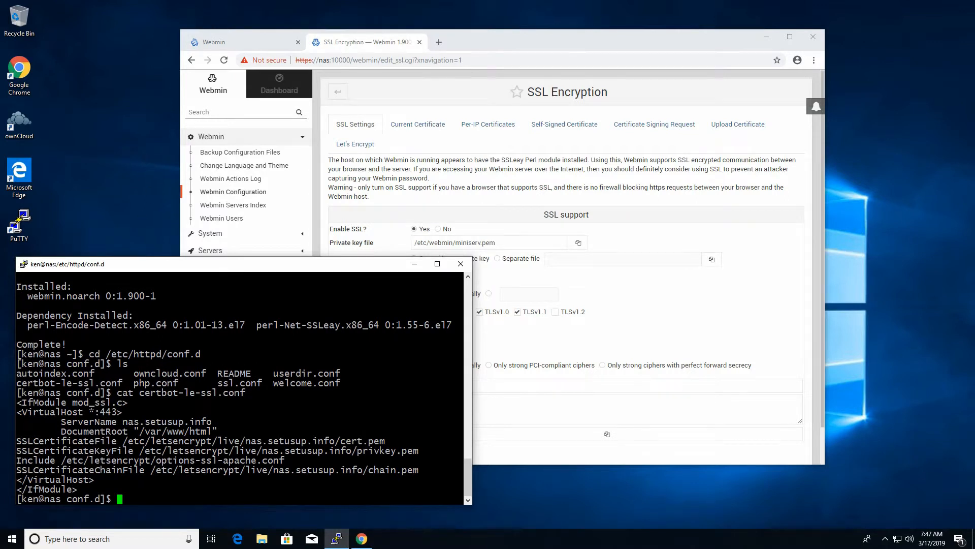
# Step: Copy the Let's Encrypt privkey.pem path and select Webmin's current private key file path
pyautogui.moveTo(127, 441); pyautogui.dragTo(383, 441)
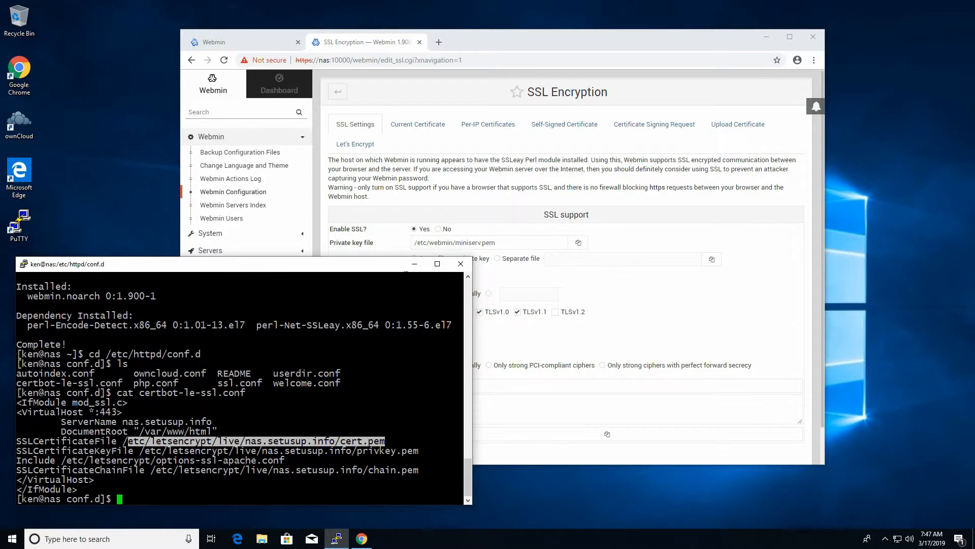
pyautogui.moveTo(135, 450); pyautogui.dragTo(418, 451)
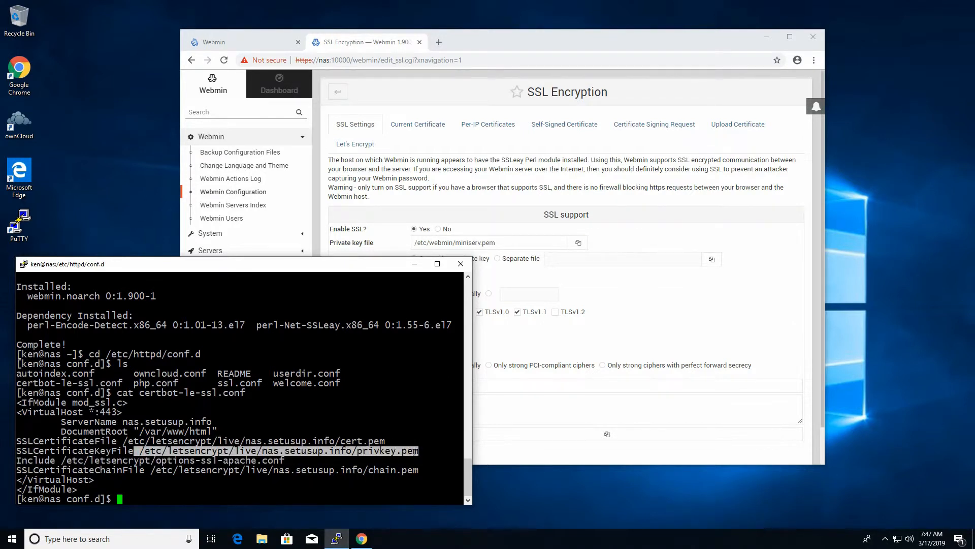
pyautogui.click(515, 243)
pyautogui.moveTo(515, 243); pyautogui.dragTo(383, 254)
# Step: Set the private key to the Let's Encrypt privkey.pem and a separate certificate file cert.pem
pyautogui.hotkey('ctrl', 'v')
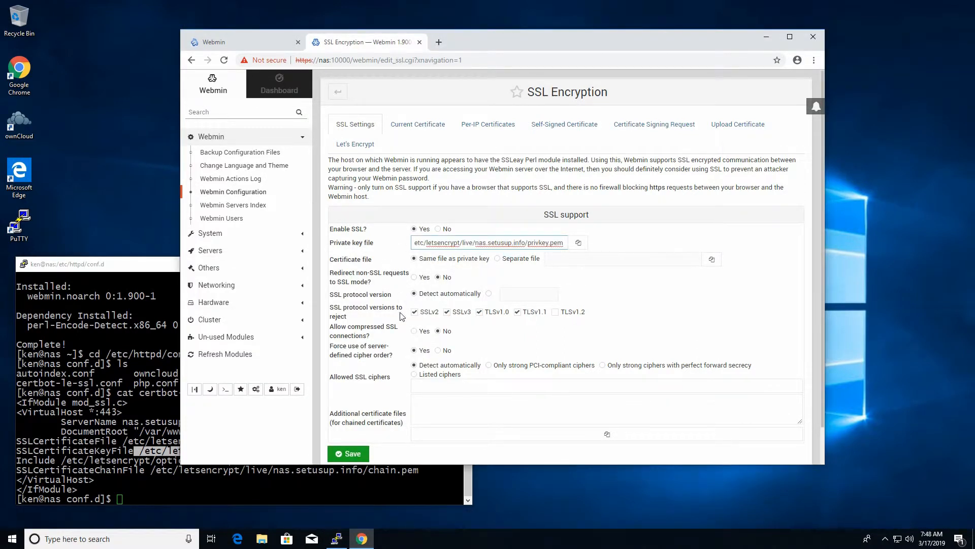
pyautogui.press('Home')
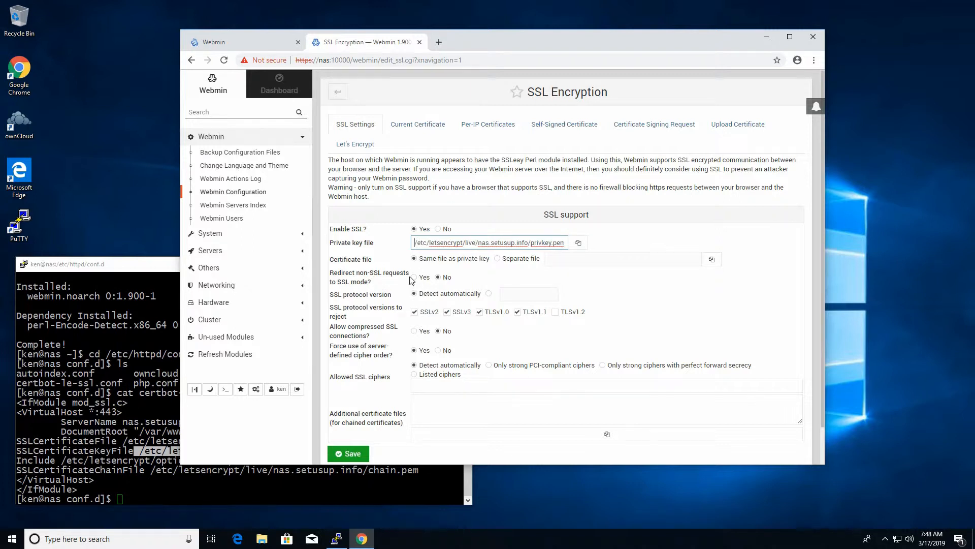
pyautogui.click(500, 259)
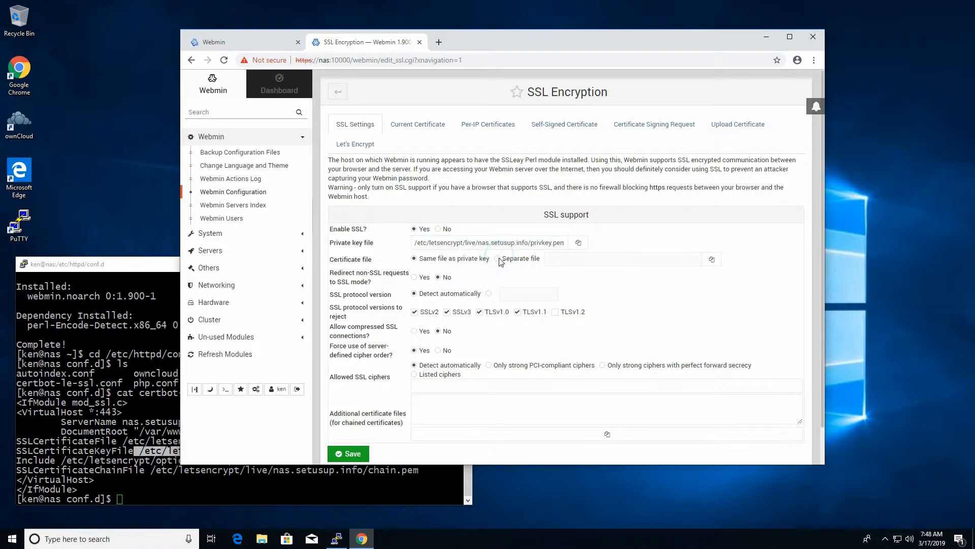
pyautogui.click(122, 441)
pyautogui.moveTo(123, 440); pyautogui.dragTo(382, 441)
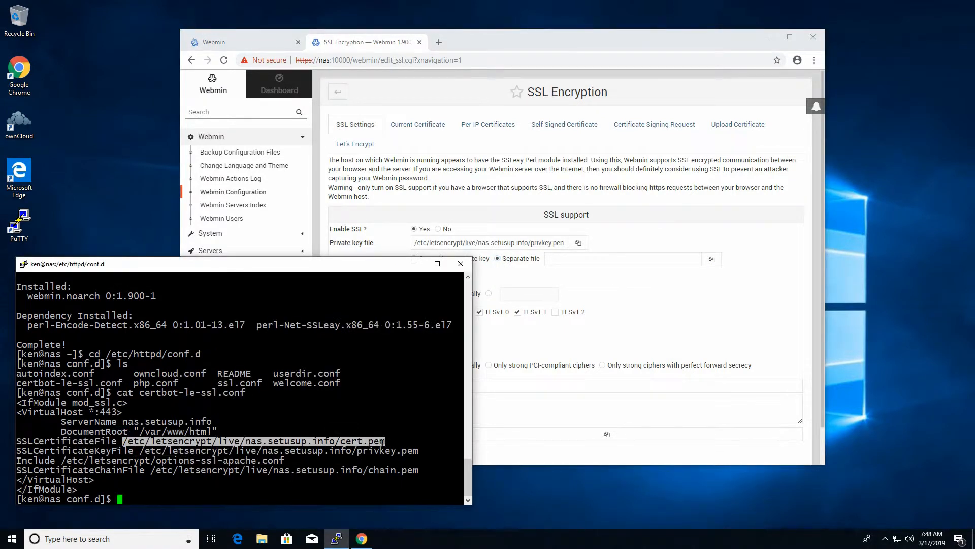
pyautogui.click(628, 262)
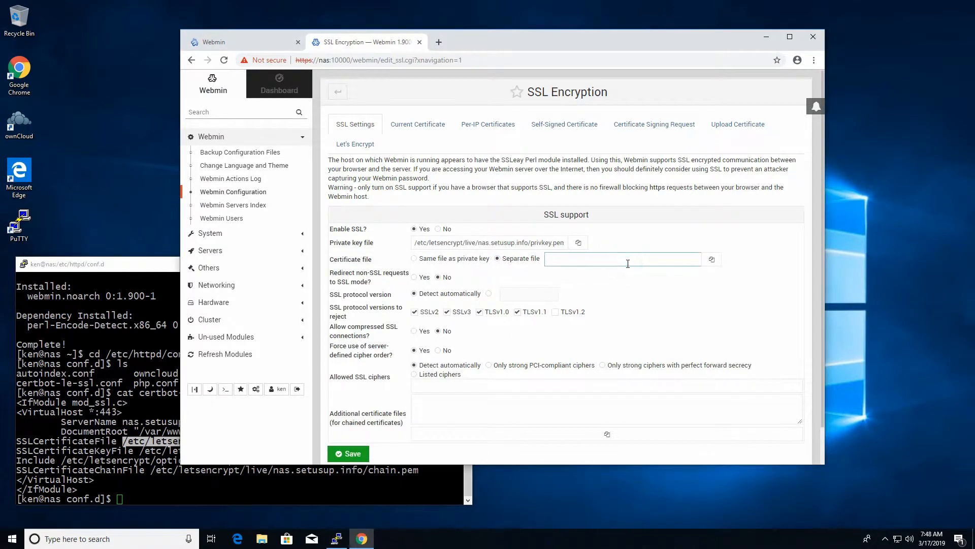
pyautogui.write('/etc/letsencrypt/live/nas.setusup.info/cert.pem')
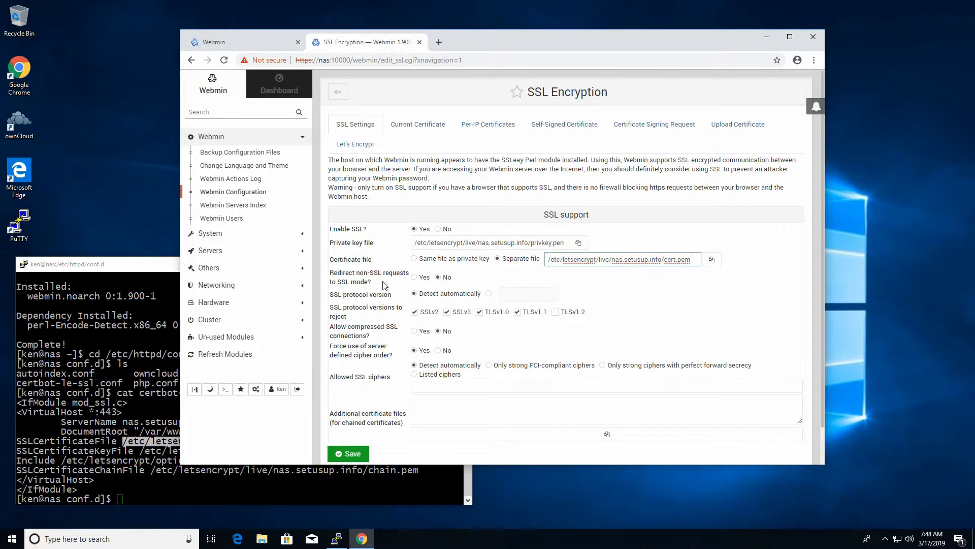
# Step: Redirect non-SSL requests to SSL, save the settings, then log out and close the Webmin tabs
pyautogui.click(414, 278)
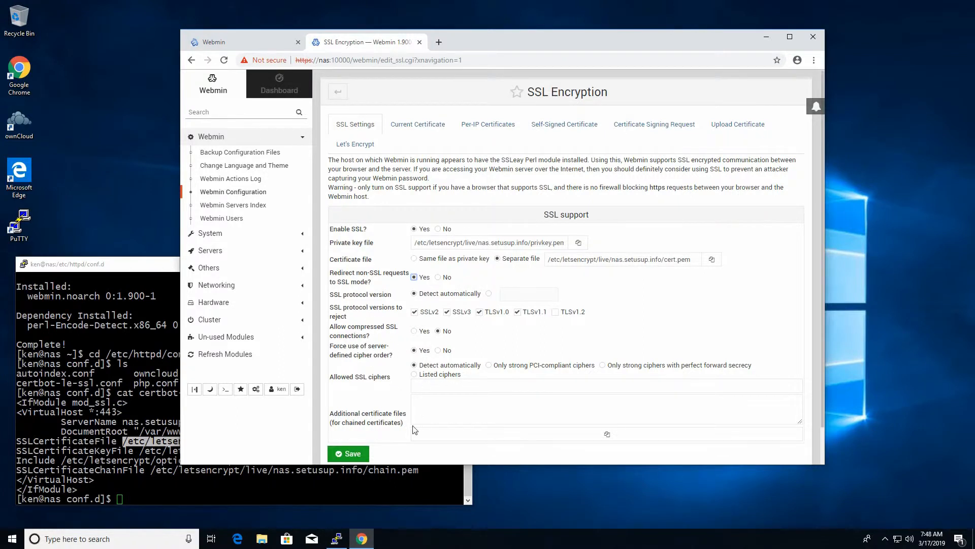
pyautogui.click(352, 455)
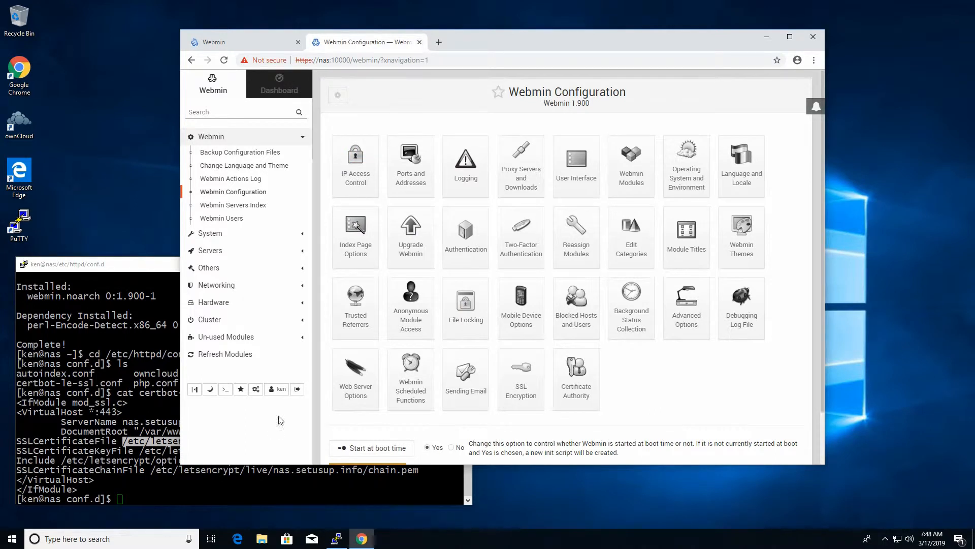
pyautogui.click(296, 389)
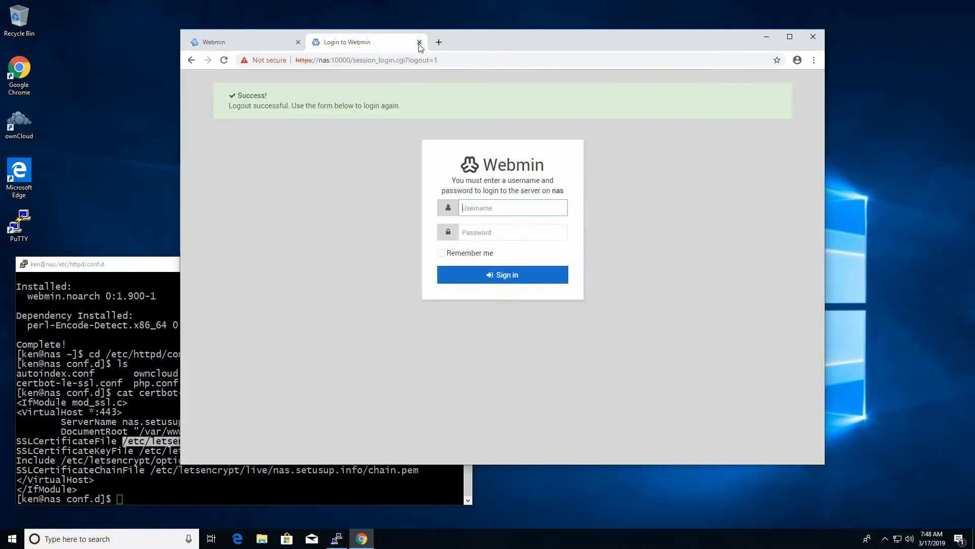
pyautogui.click(419, 43)
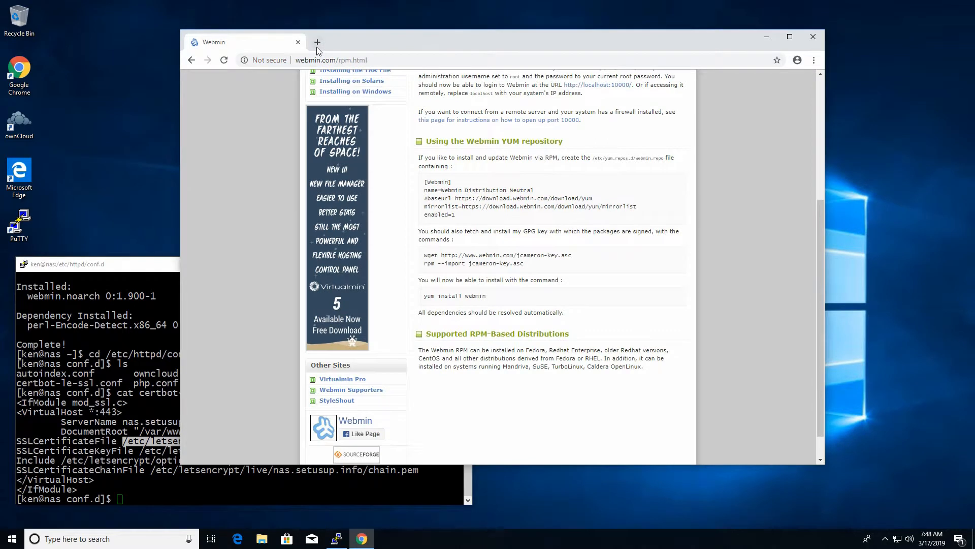
pyautogui.click(316, 42)
pyautogui.write('https://nas')
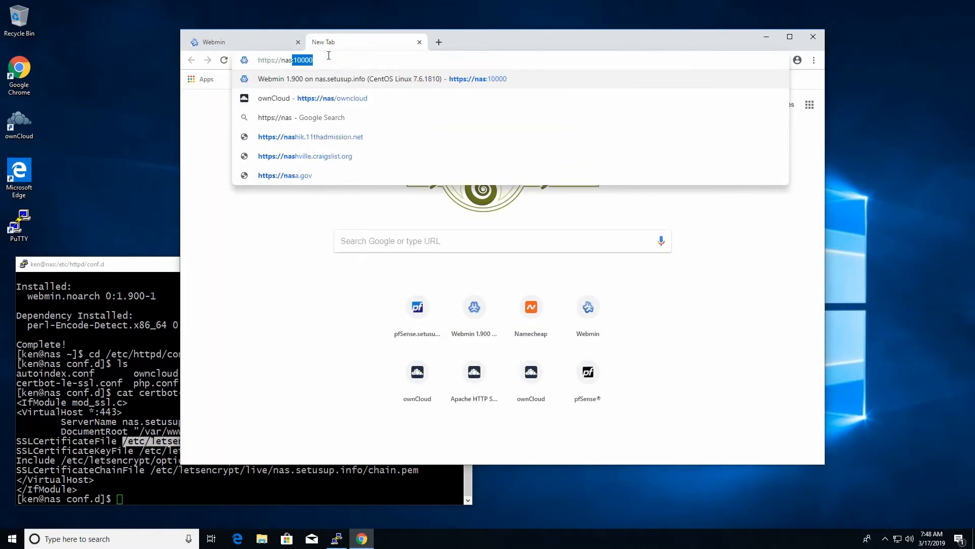
pyautogui.press('Return')
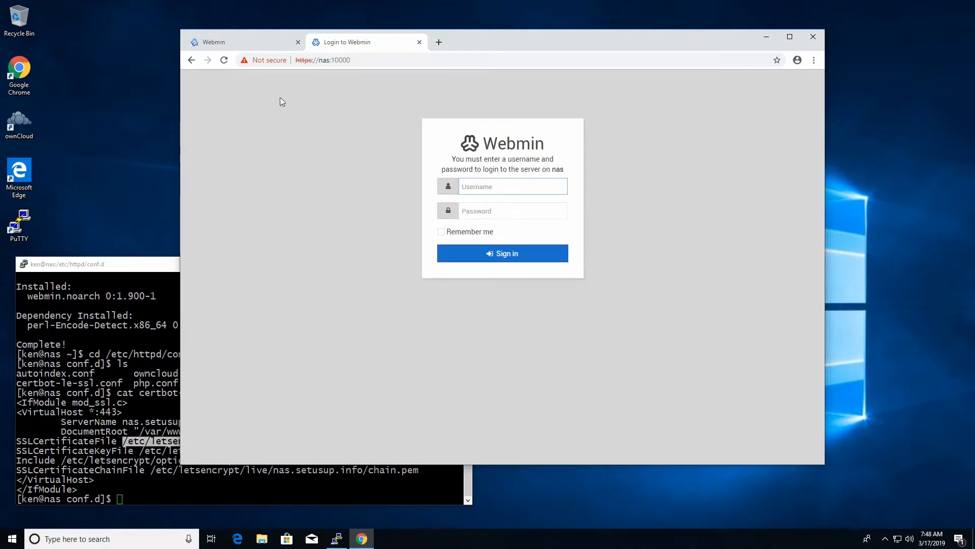
pyautogui.click(270, 60)
pyautogui.click(273, 167)
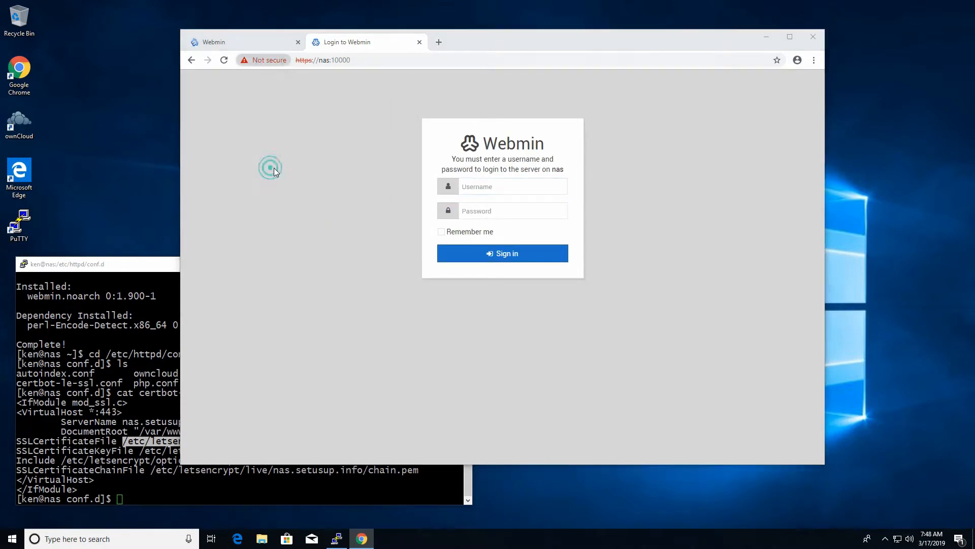
pyautogui.click(256, 196)
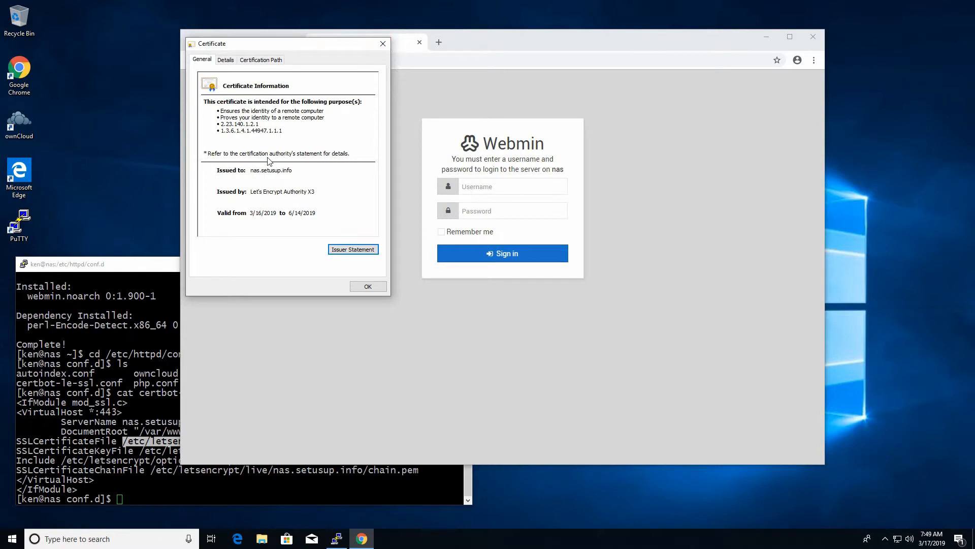
pyautogui.click(383, 44)
pyautogui.click(365, 60)
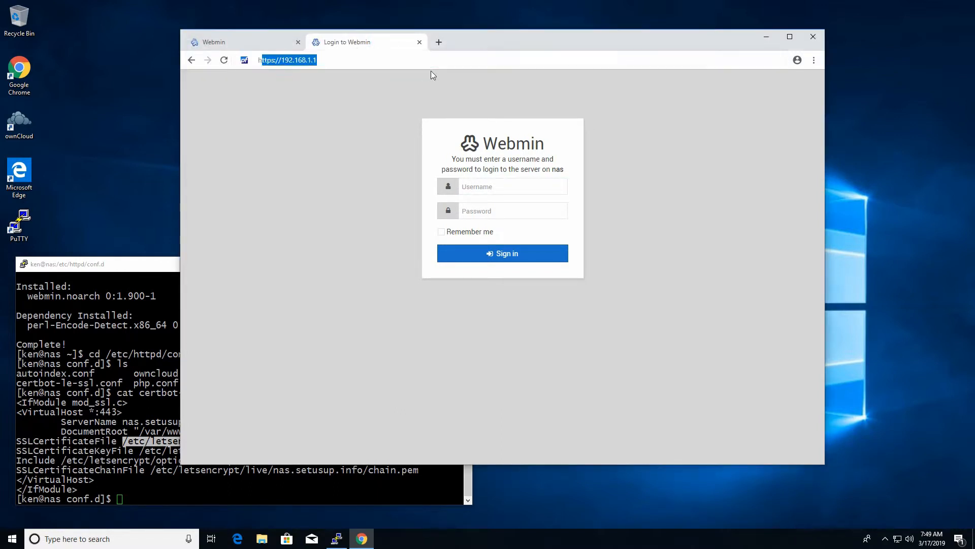
pyautogui.write('https://nas')
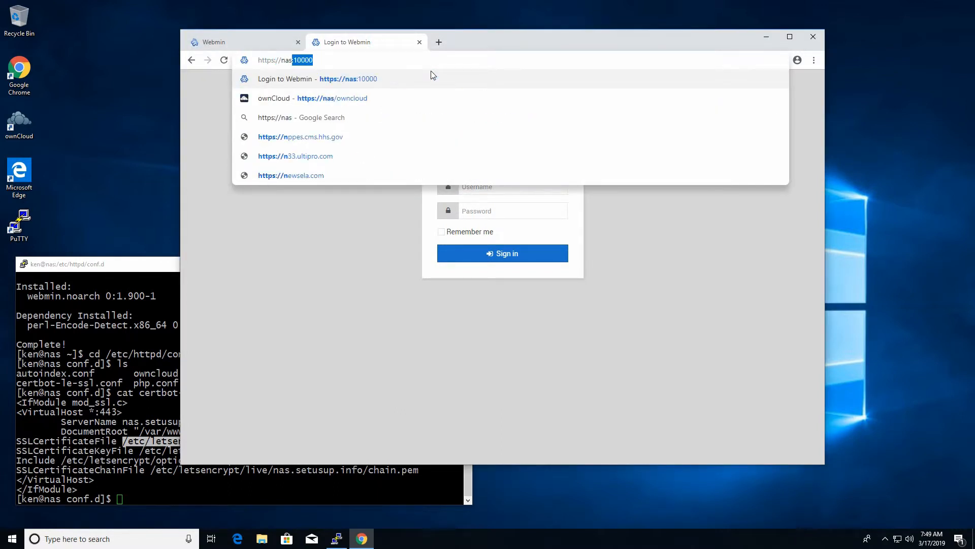
pyautogui.write('.setusup.info:')
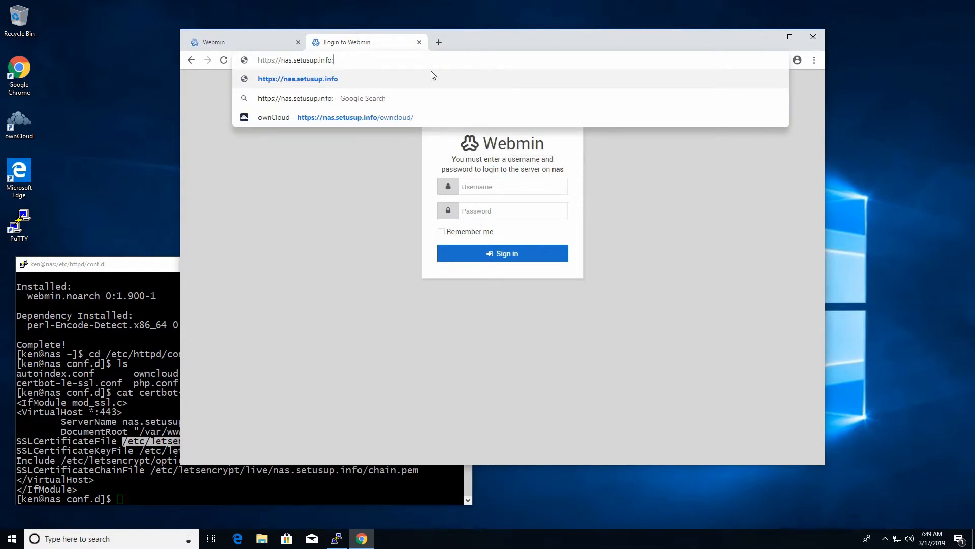
pyautogui.write('10000')
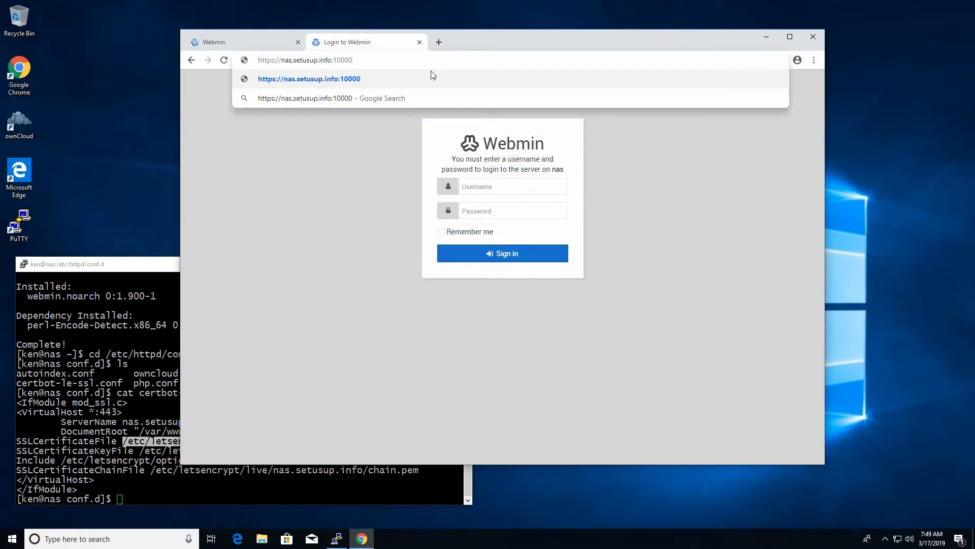
pyautogui.press('Return')
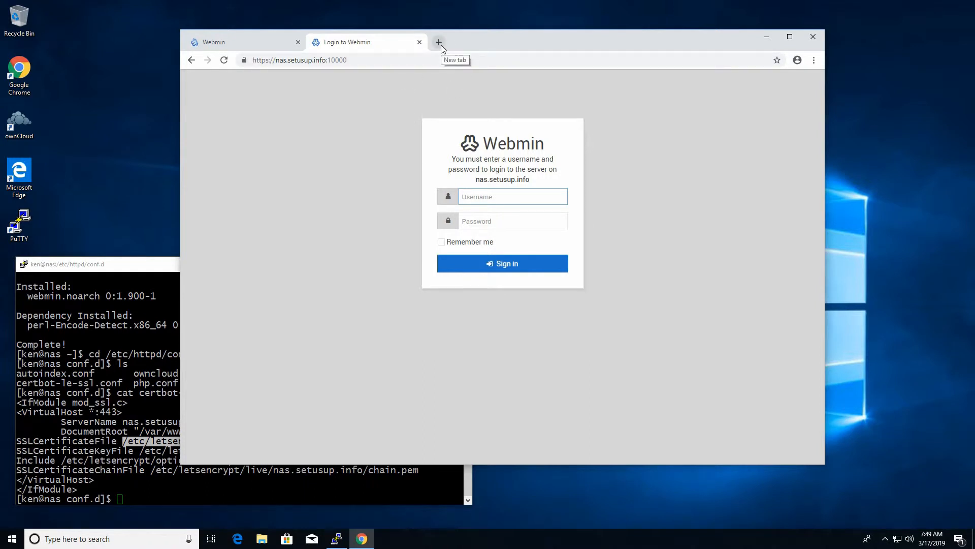
# Step: Confirm the site's certificate now shows as valid
pyautogui.click(497, 199)
pyautogui.click(244, 60)
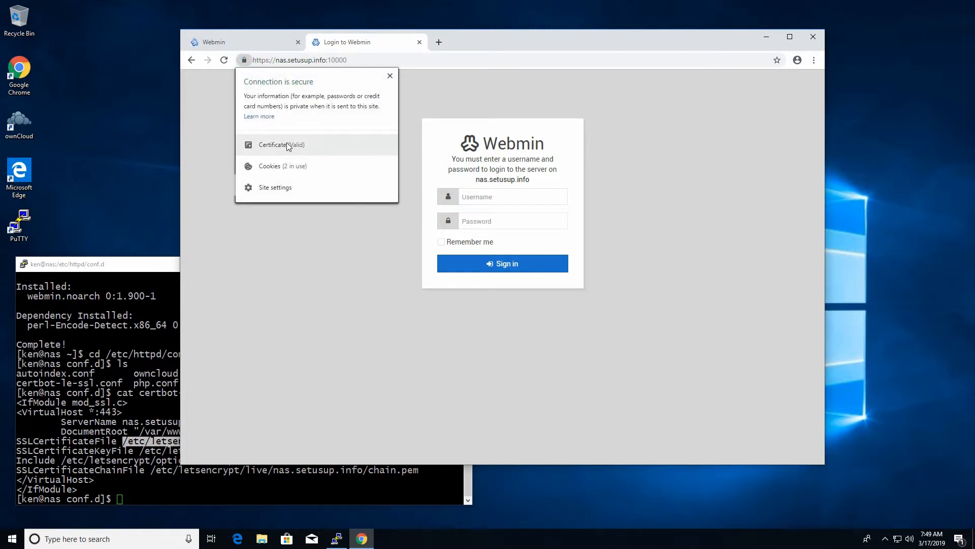
pyautogui.click(287, 143)
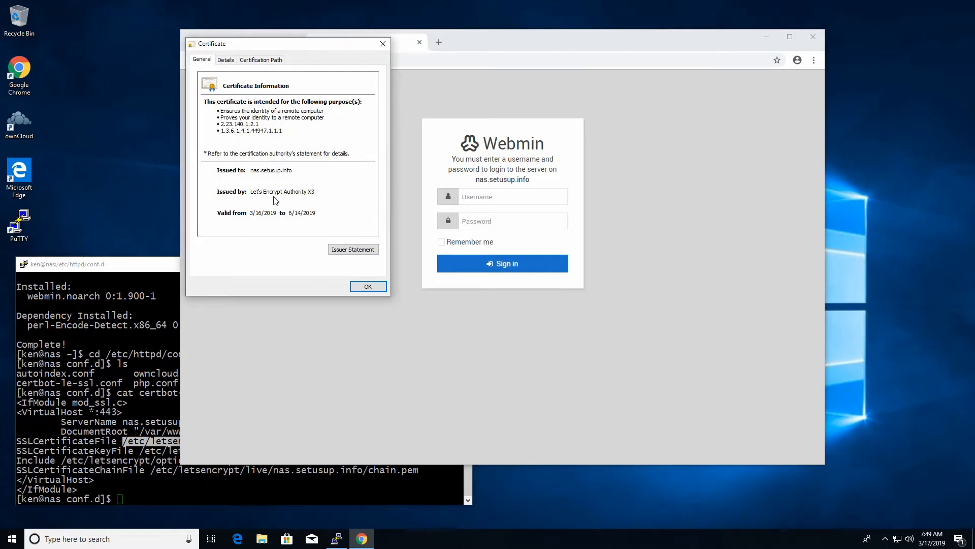
pyautogui.click(366, 286)
# Step: Sign in to Webmin with the user's credentials and decline saving the password
pyautogui.click(480, 197)
pyautogui.write('ken')
pyautogui.press('Tab')
pyautogui.write('••')
pyautogui.press('Return')
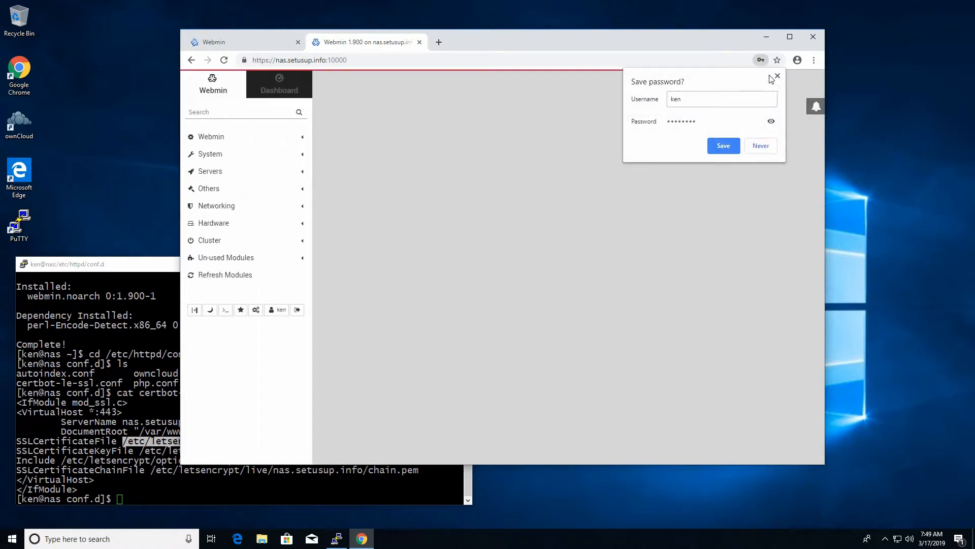
pyautogui.click(755, 150)
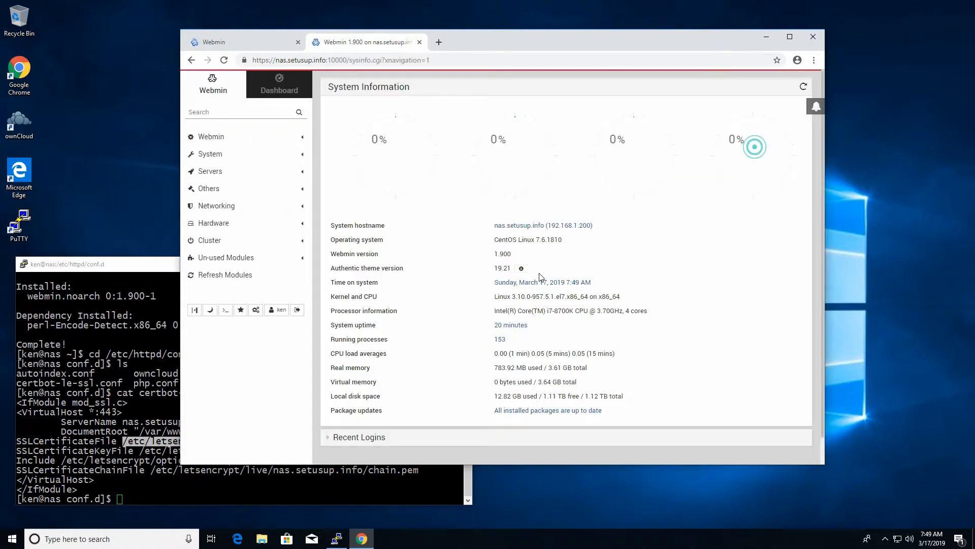
pyautogui.click(440, 42)
# Step: Log in to pfSense at 192.168.1.1 as admin
pyautogui.write('htt')
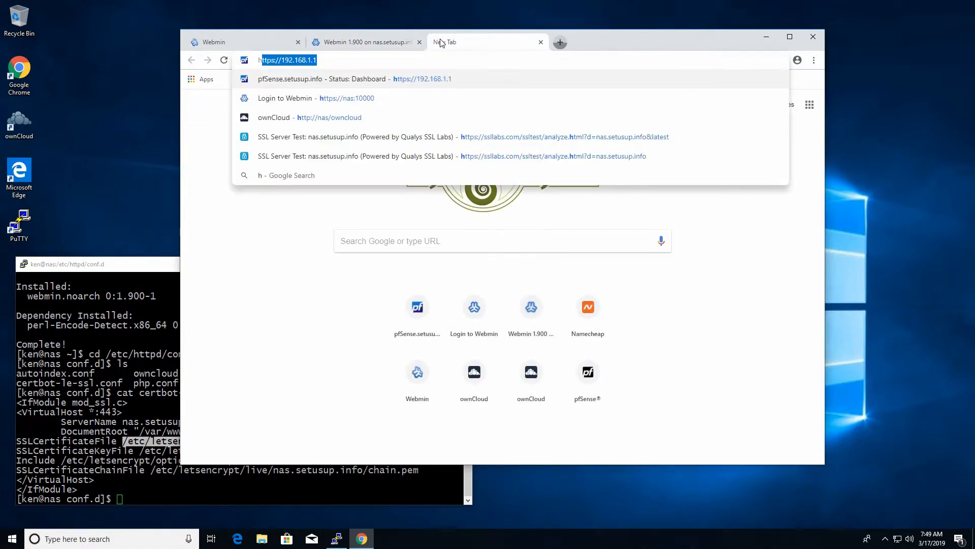
pyautogui.write('ps')
pyautogui.press('Return')
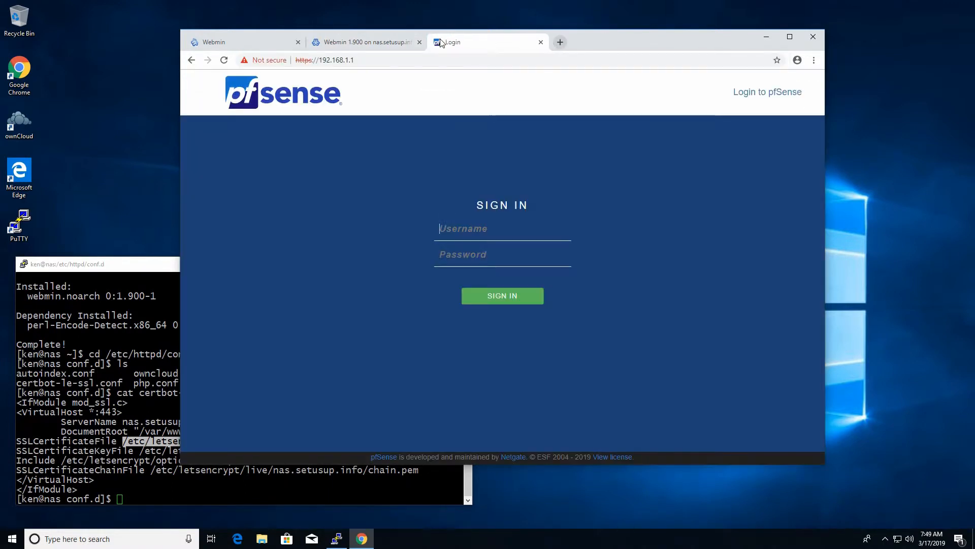
pyautogui.write('admin')
pyautogui.press('Tab')
pyautogui.write('pf')
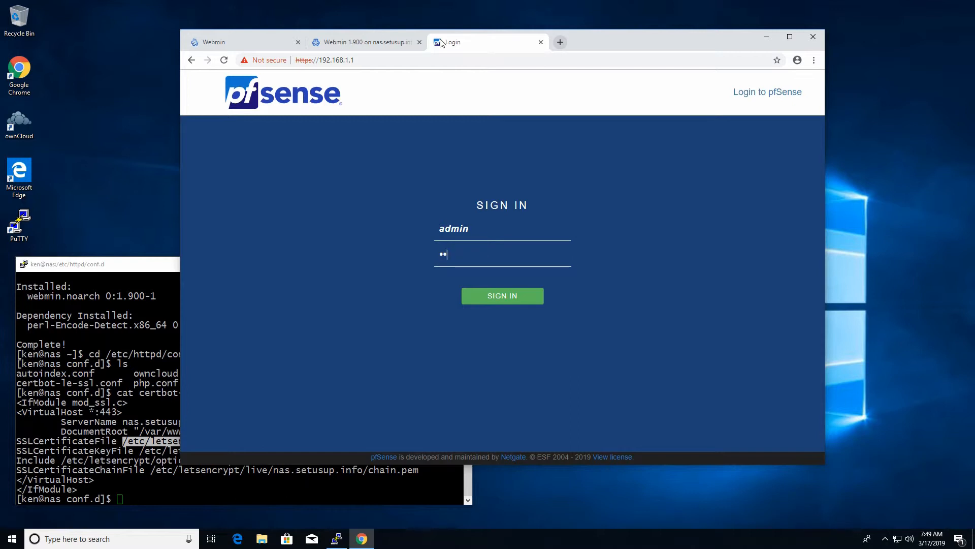
pyautogui.write('••••••')
pyautogui.press('Return')
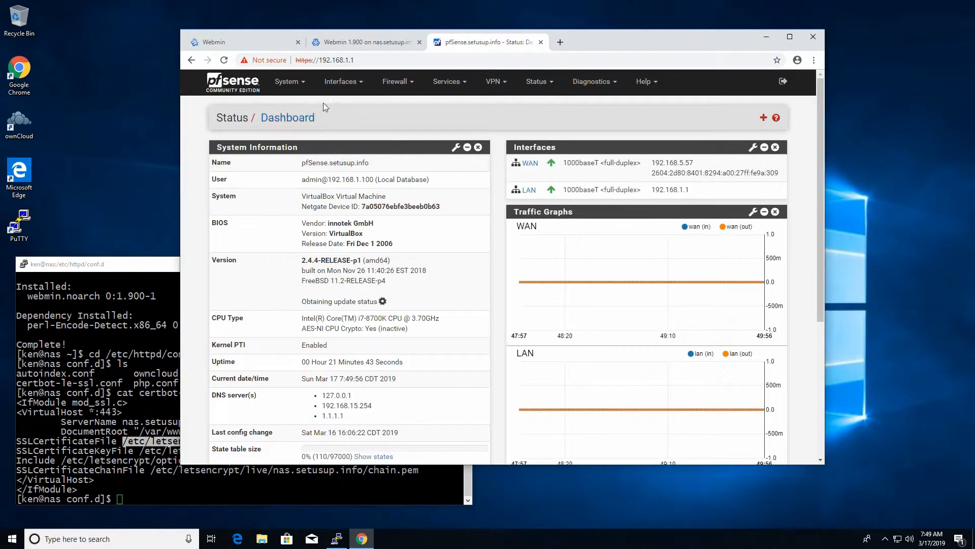
# Step: Add a NAT port forward: destination Any, ports 10000–10000, target 192.168.1.200 port 10000
pyautogui.click(398, 81)
pyautogui.click(393, 117)
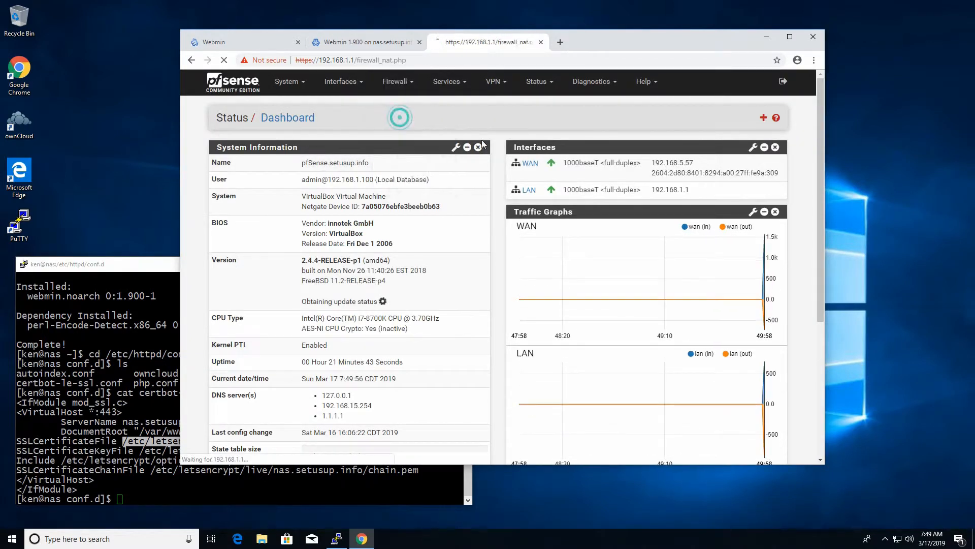
pyautogui.click(641, 255)
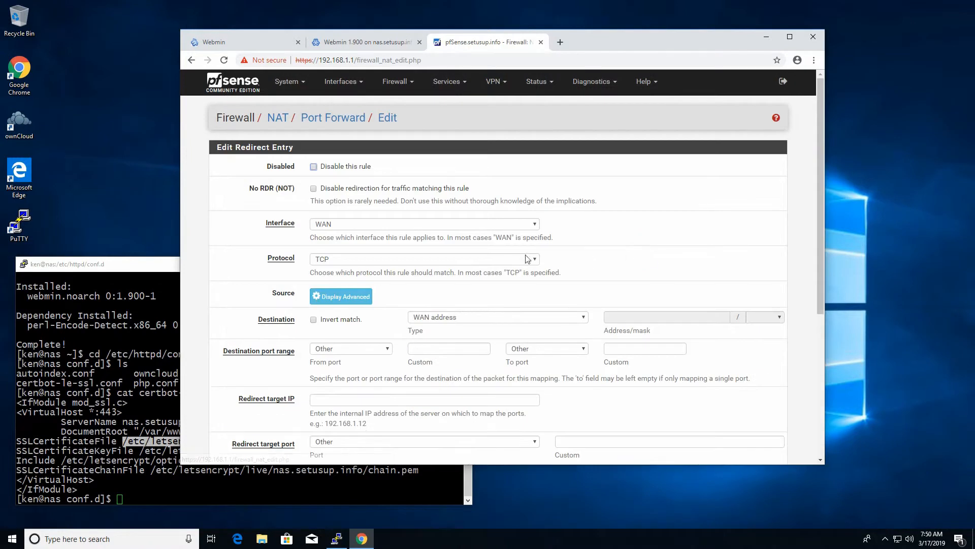
pyautogui.click(472, 316)
pyautogui.click(465, 330)
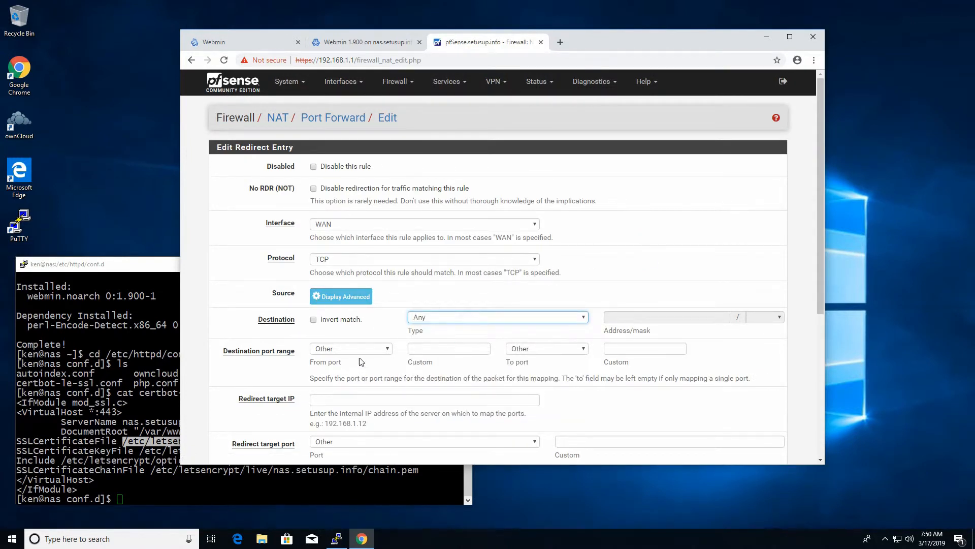
pyautogui.click(426, 350)
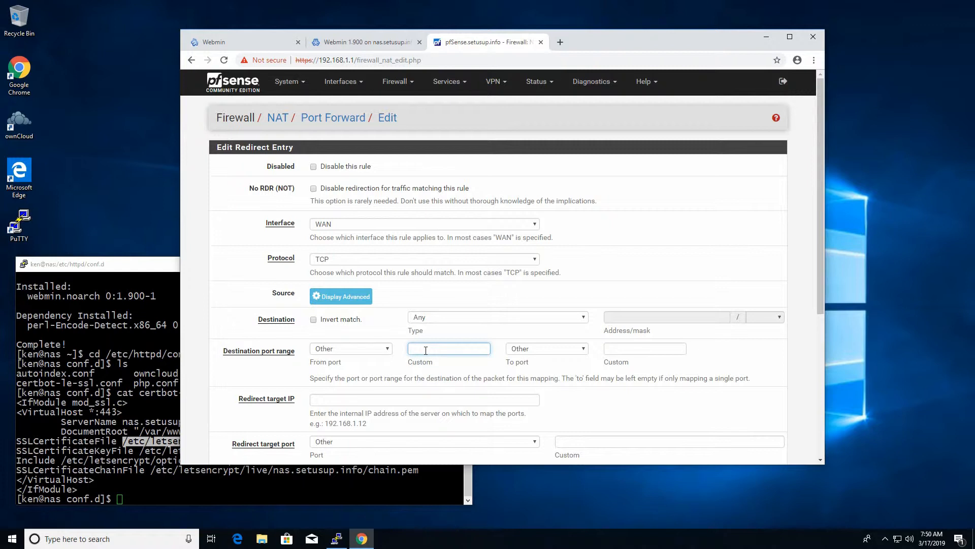
pyautogui.press('Tab')
pyautogui.press('Tab')
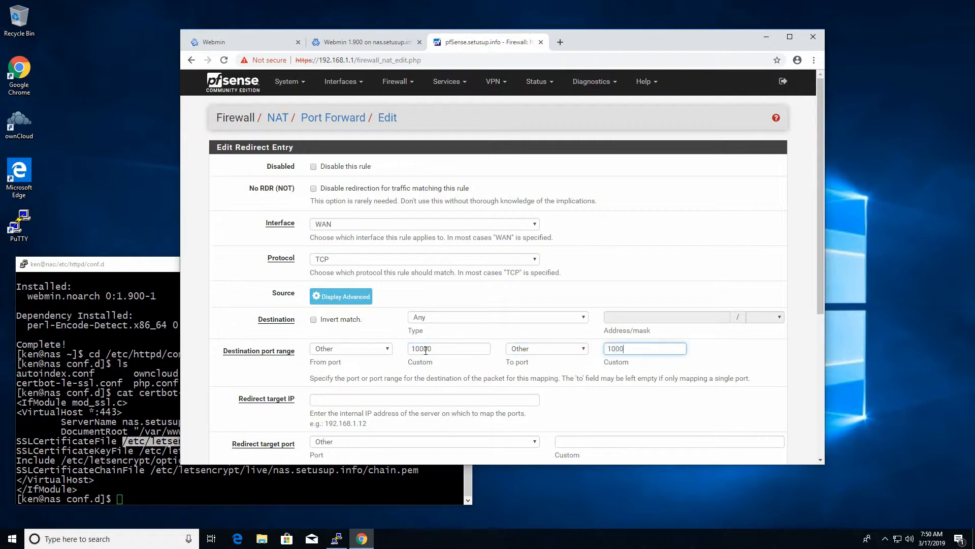
pyautogui.press('Tab')
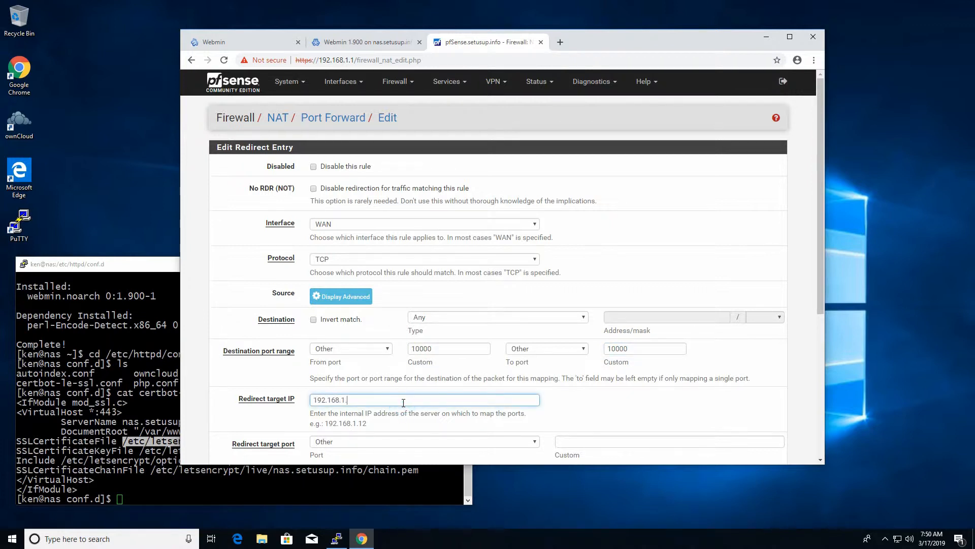
pyautogui.press('Tab')
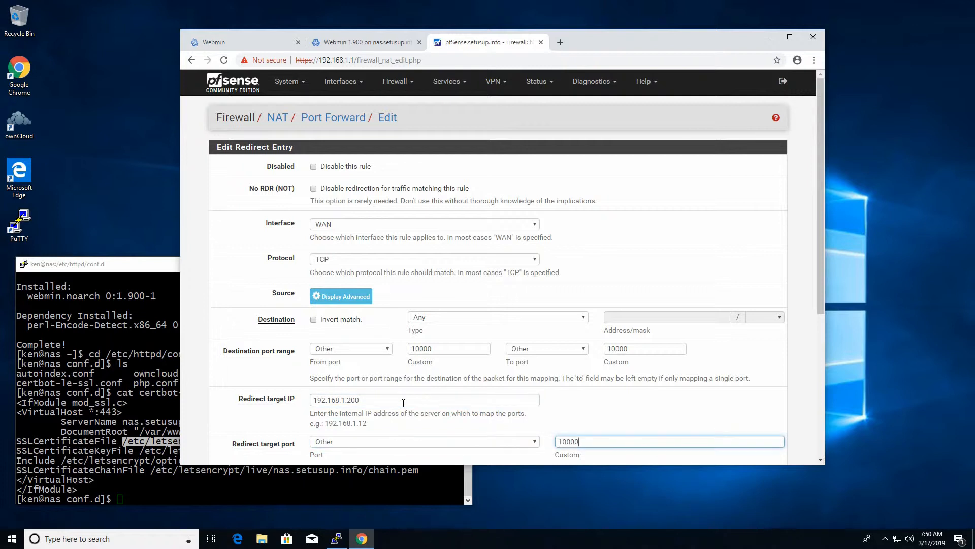
# Step: Save the port forward rule, apply the firewall changes and return to Webmin
pyautogui.scroll(-5, 404, 402)
pyautogui.click(332, 409)
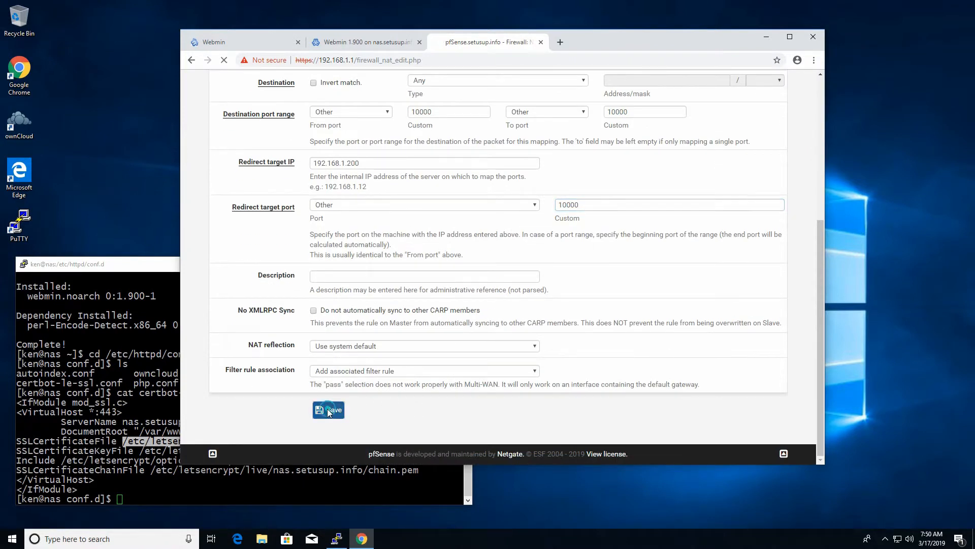
pyautogui.click(742, 162)
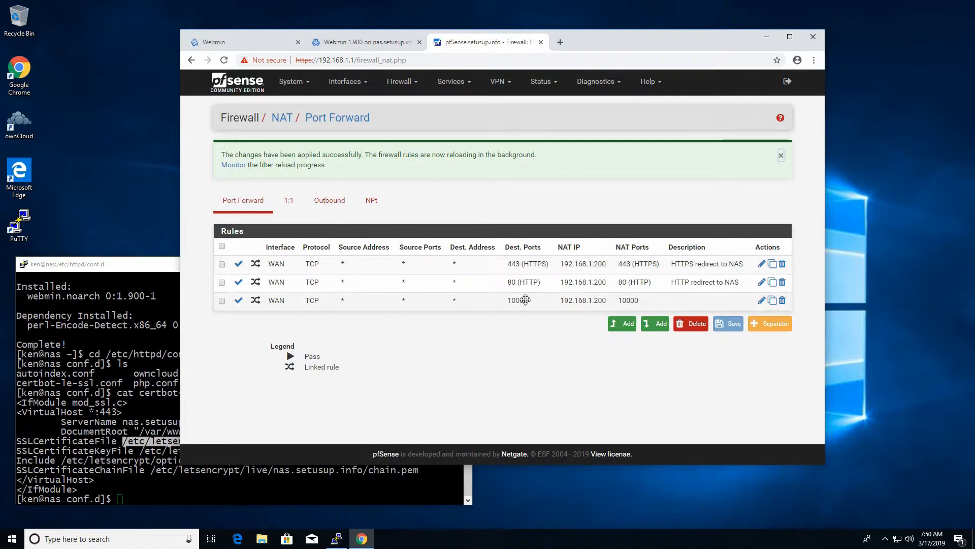
pyautogui.click(370, 40)
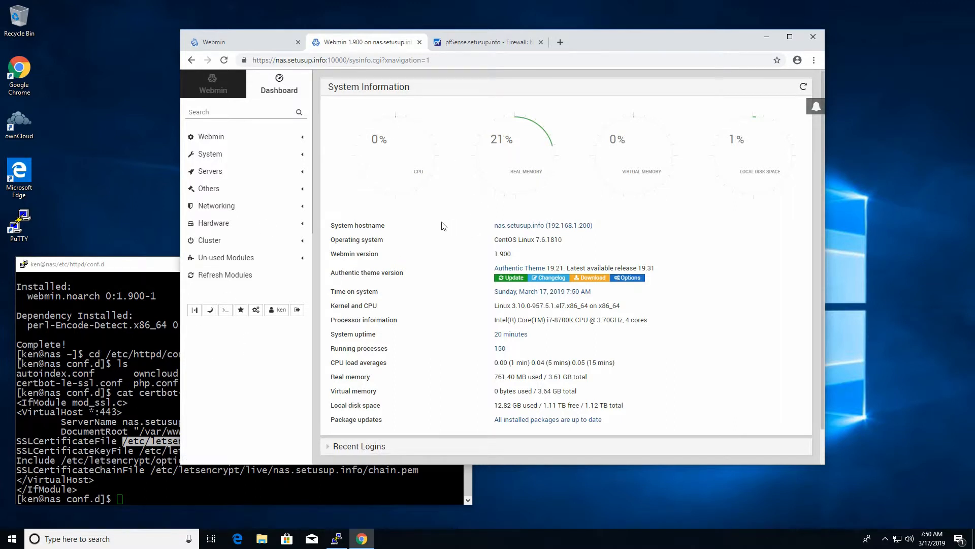
# Step: Dismiss the Authentic theme git notice and open System > Bootup and Shutdown
pyautogui.click(515, 277)
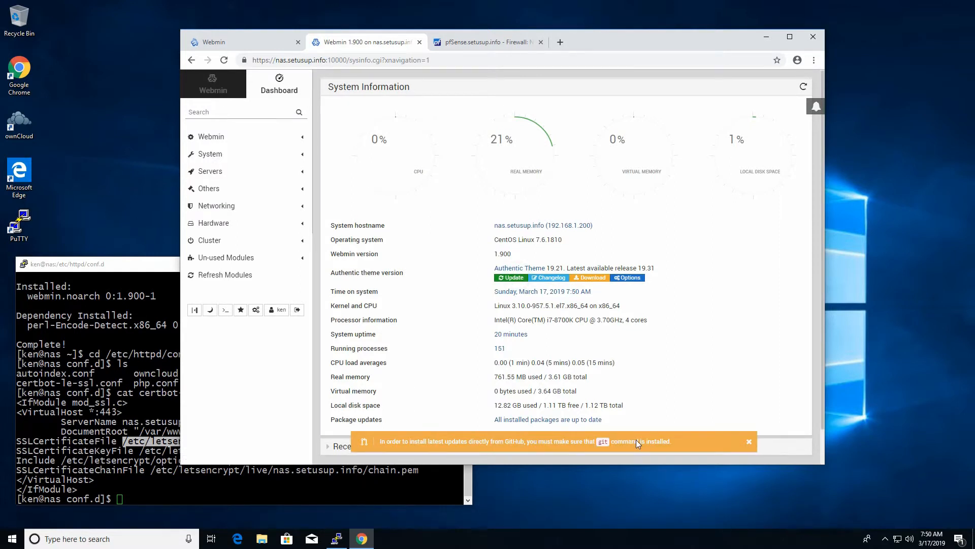
pyautogui.click(750, 441)
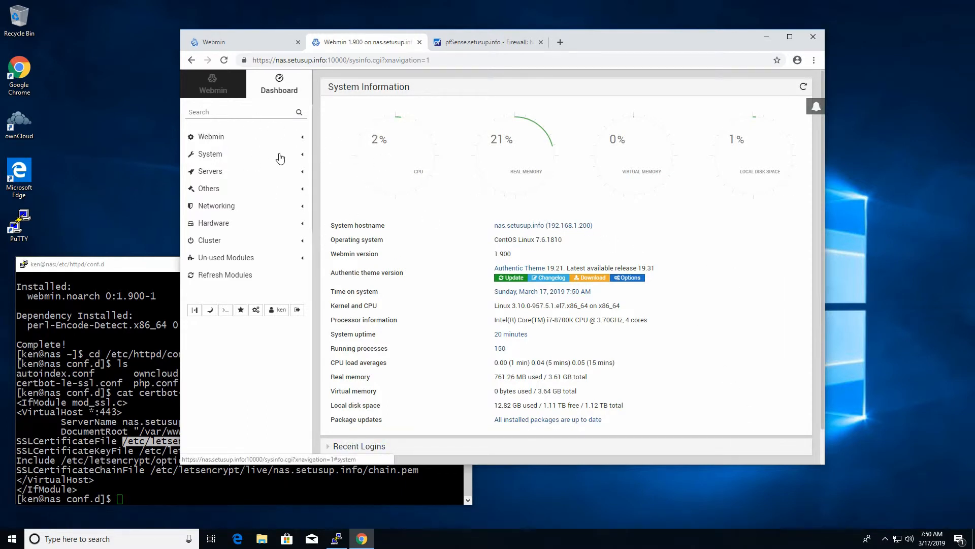
pyautogui.click(212, 154)
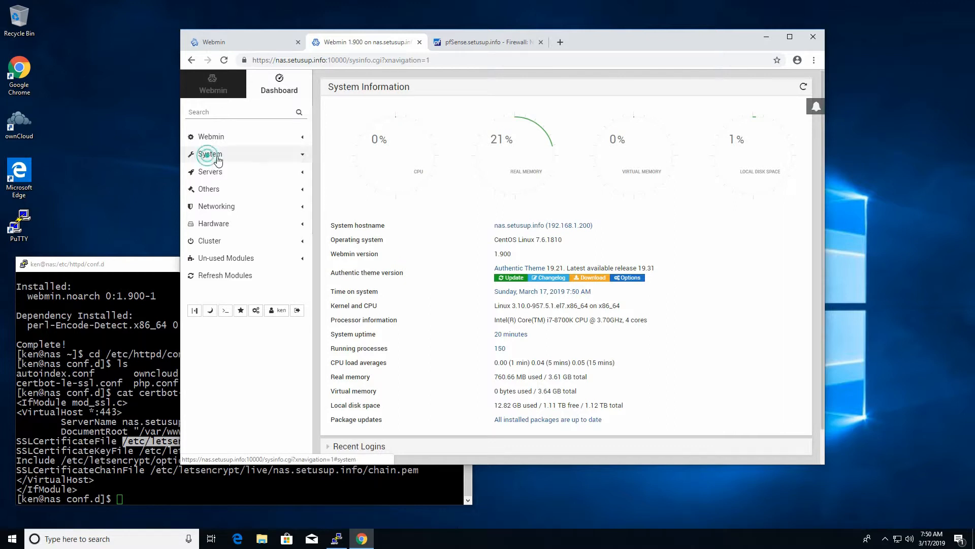
pyautogui.click(244, 171)
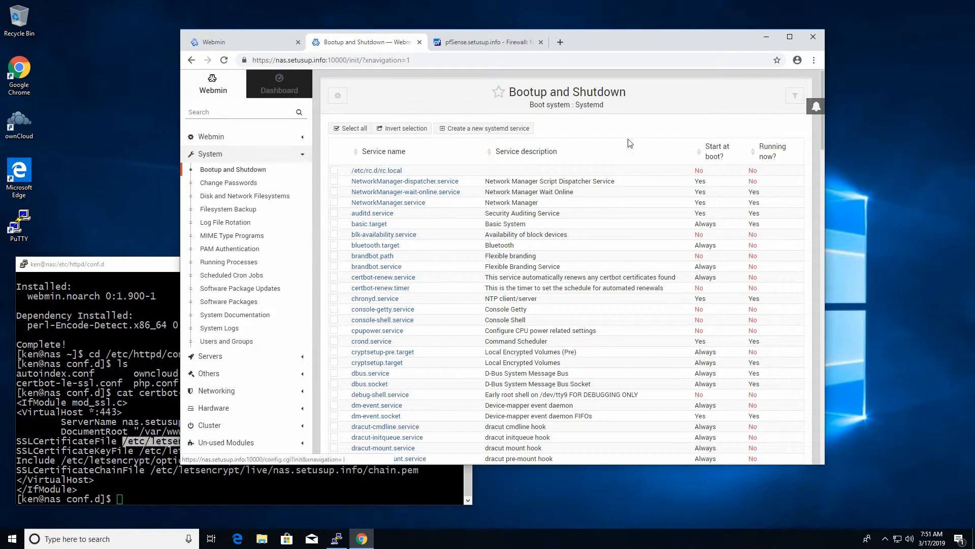
# Step: Browse Change Passwords, Filesystems, Backup, Log Rotation, Processes and Cron Jobs, then open Software Package Updates
pyautogui.click(239, 184)
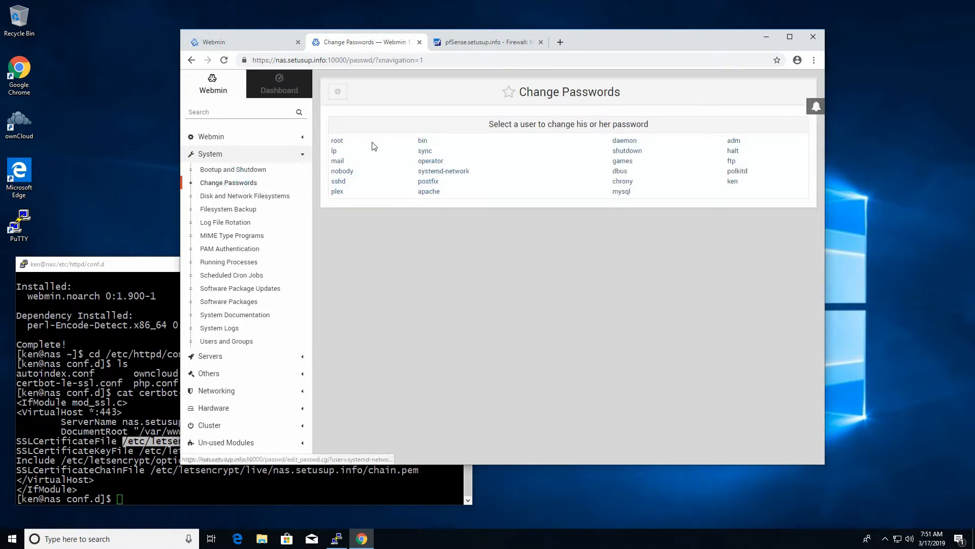
pyautogui.click(256, 195)
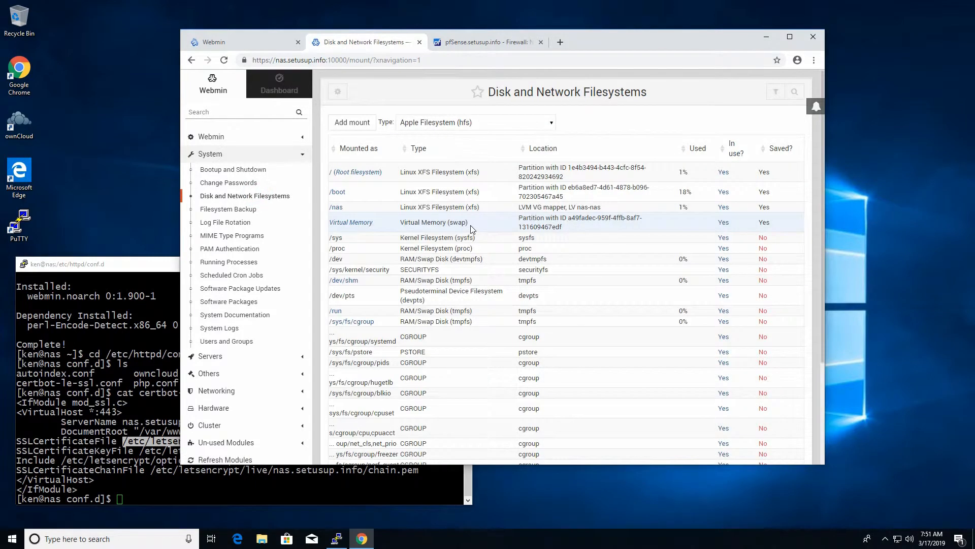
pyautogui.scroll(-3, 604, 265)
pyautogui.scroll(3, 698, 312)
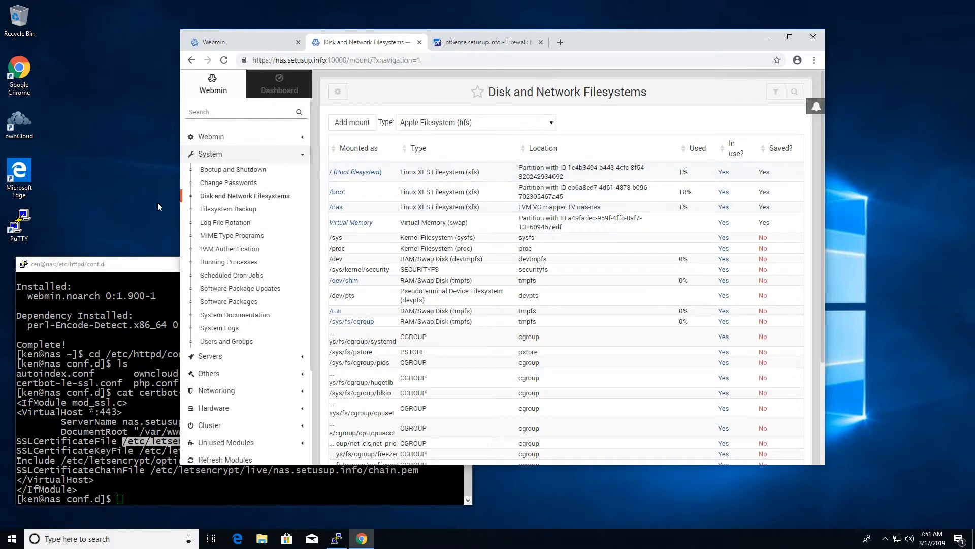
pyautogui.click(231, 209)
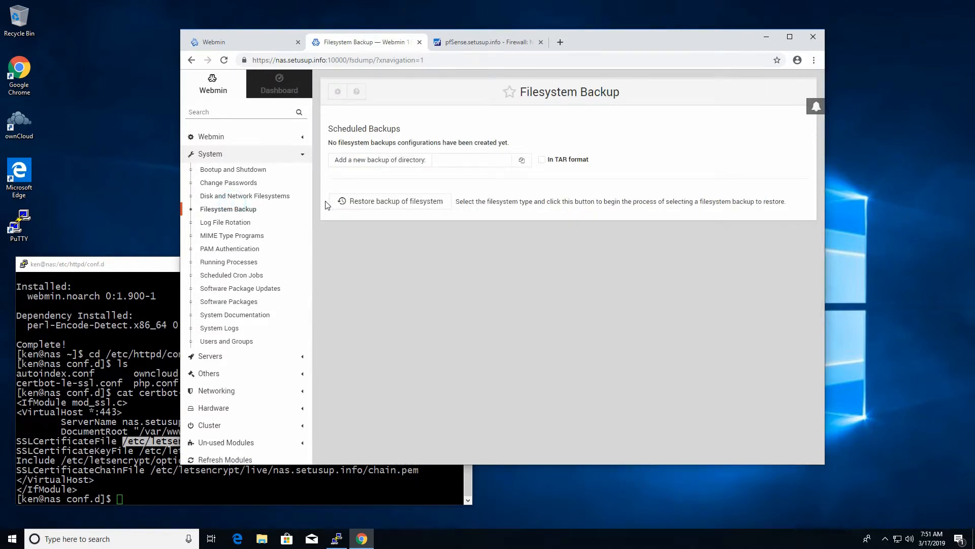
pyautogui.click(233, 225)
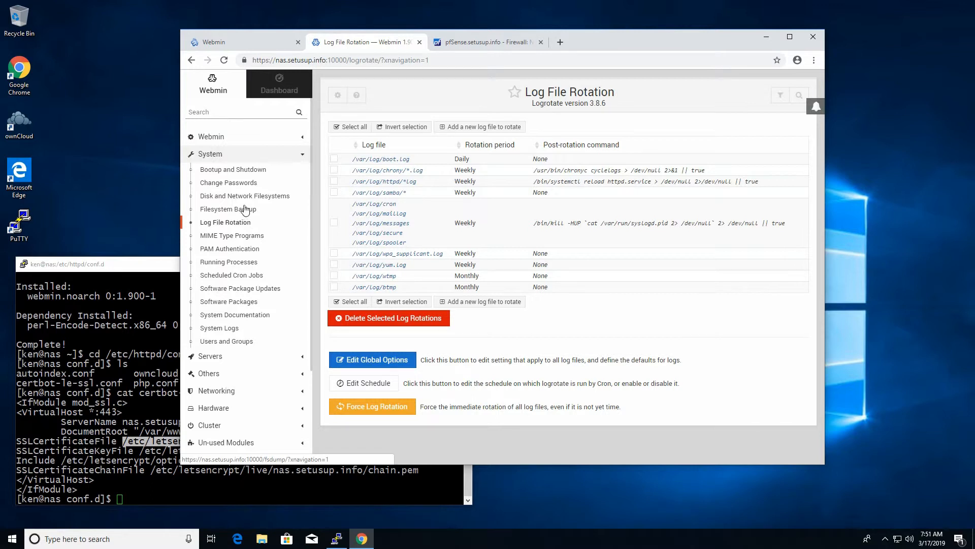
pyautogui.click(231, 261)
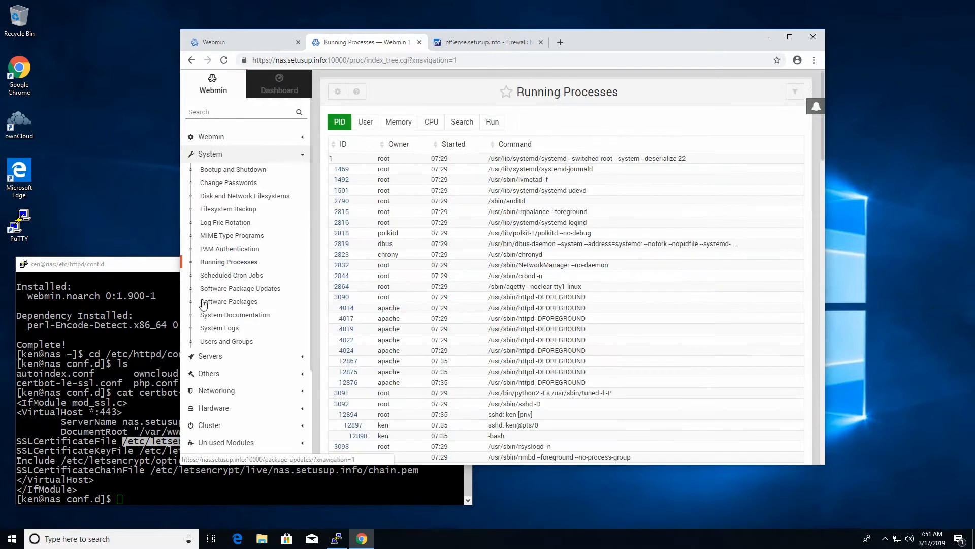
pyautogui.scroll(-5, 601, 257)
pyautogui.scroll(5, 602, 256)
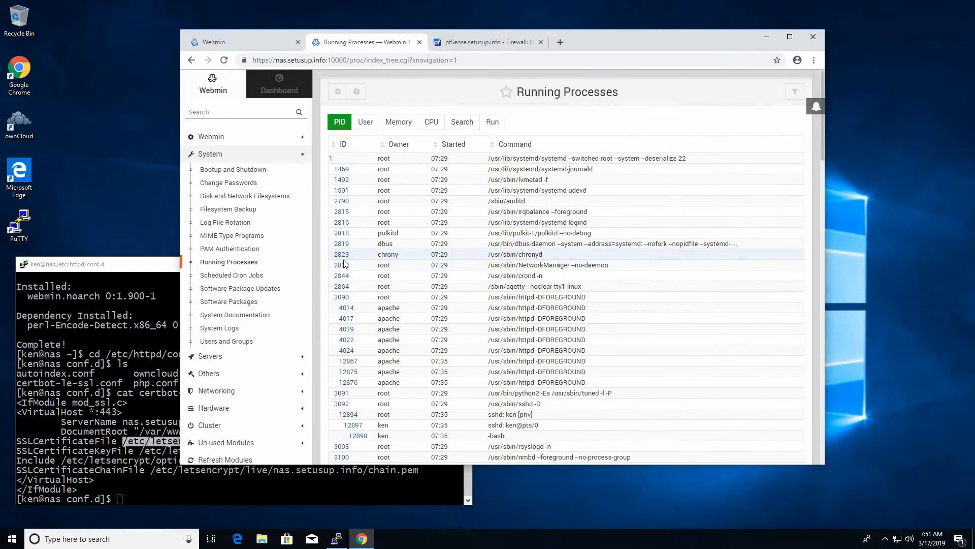
pyautogui.click(238, 275)
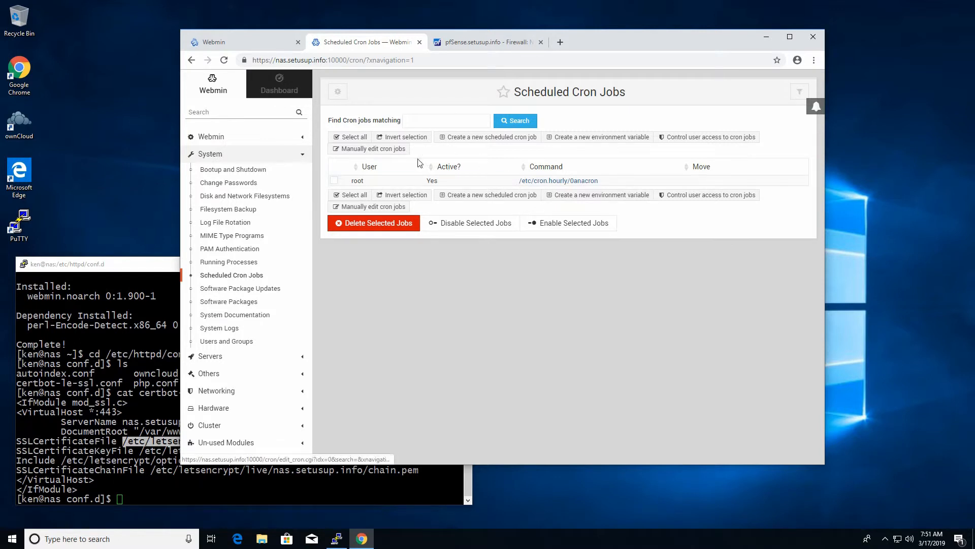
pyautogui.click(224, 288)
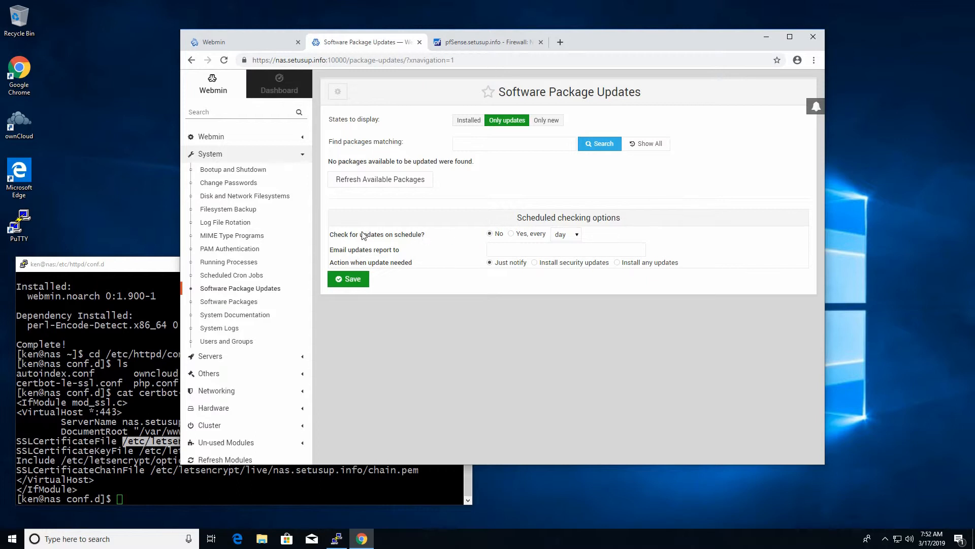
# Step: Enable daily update checks reporting to the admin e-mail address and auto-installing security updates, then save
pyautogui.click(512, 234)
pyautogui.click(563, 234)
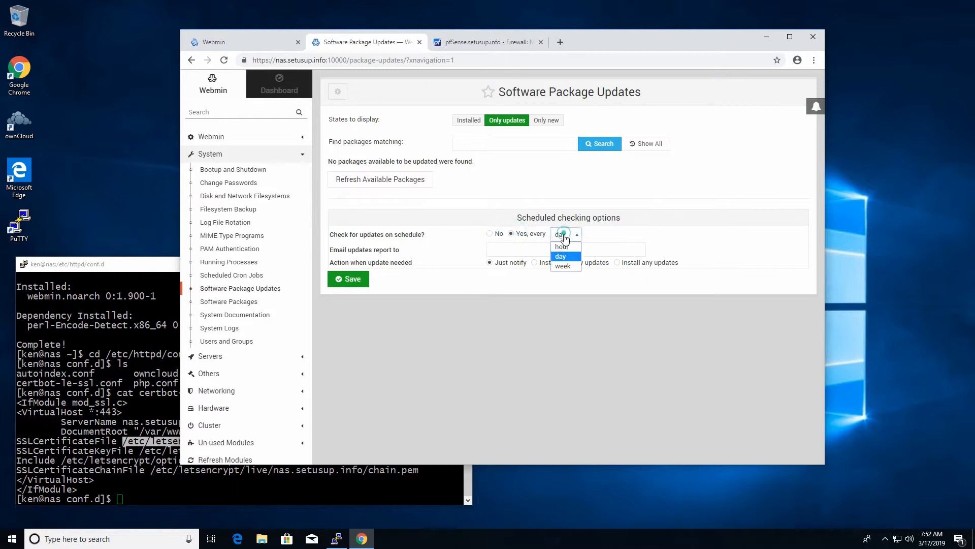
pyautogui.click(559, 258)
pyautogui.click(505, 248)
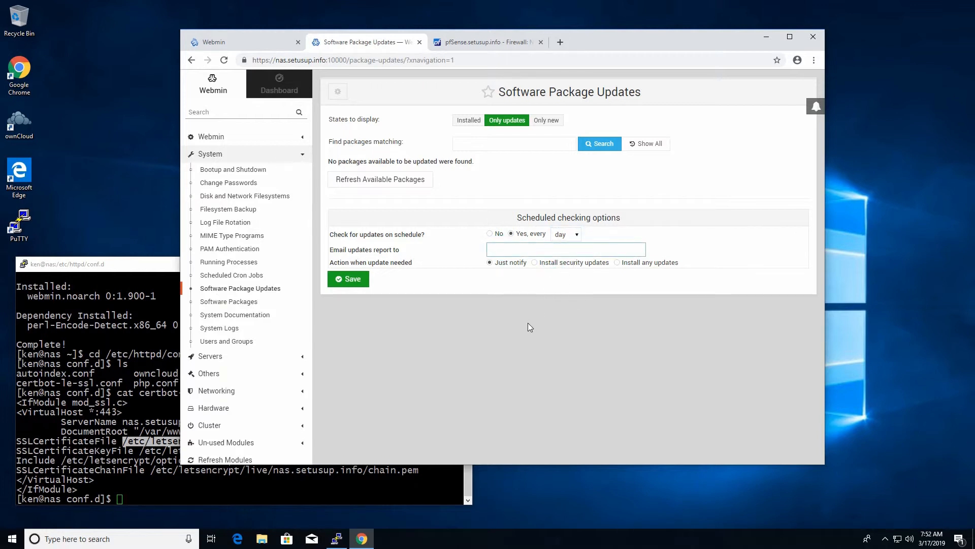
pyautogui.click(535, 262)
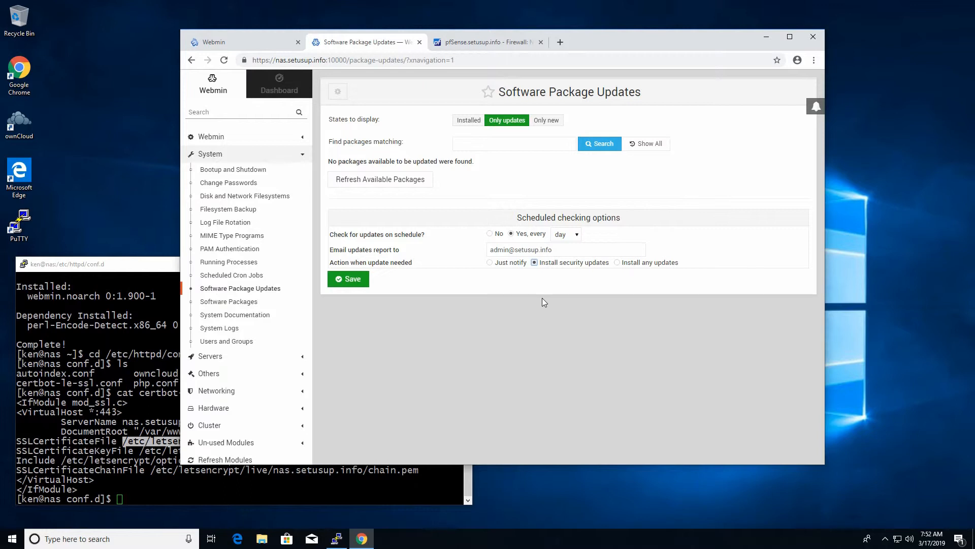
pyautogui.click(328, 281)
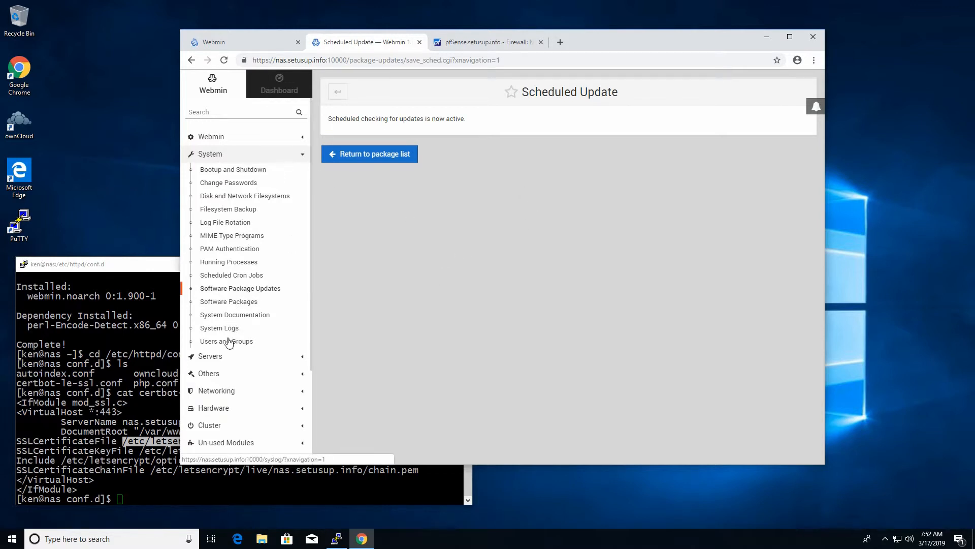
# Step: Open System Documentation, then the System Logs module listing /var/log/messages, maillog and cron
pyautogui.click(225, 315)
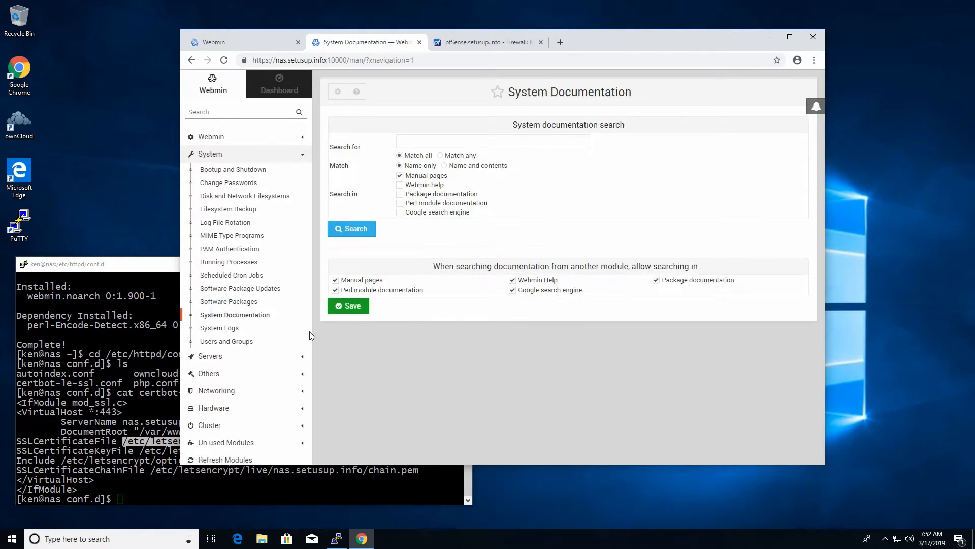
pyautogui.click(233, 329)
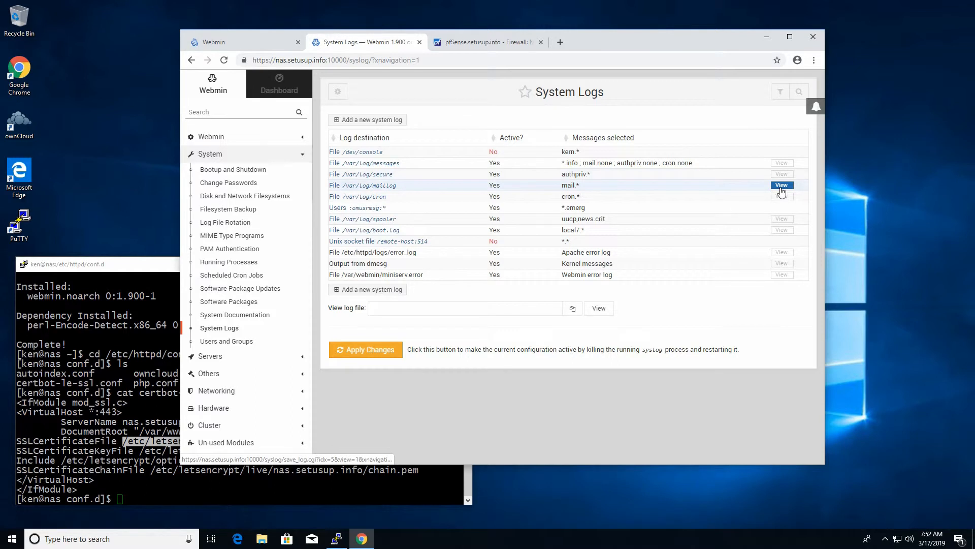
# Step: Show the last 20 lines of /var/log/messages and highlight the Samba and yum Installed entries
pyautogui.click(785, 166)
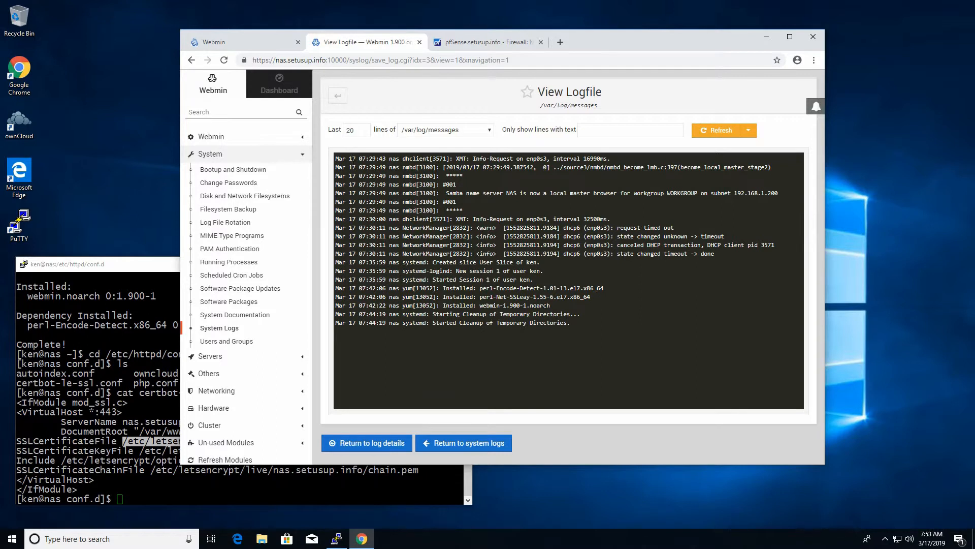
pyautogui.moveTo(428, 193); pyautogui.dragTo(577, 194)
pyautogui.click(571, 245)
pyautogui.moveTo(336, 288); pyautogui.dragTo(532, 306)
pyautogui.click(532, 306)
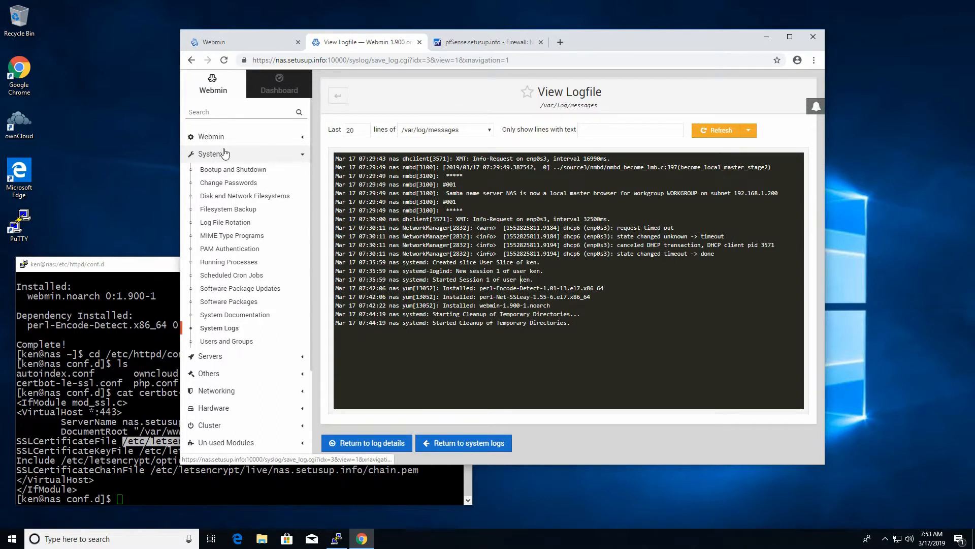
# Step: Send a test e-mail to the admin address from Webmin Configuration's Sending Email page
pyautogui.click(237, 136)
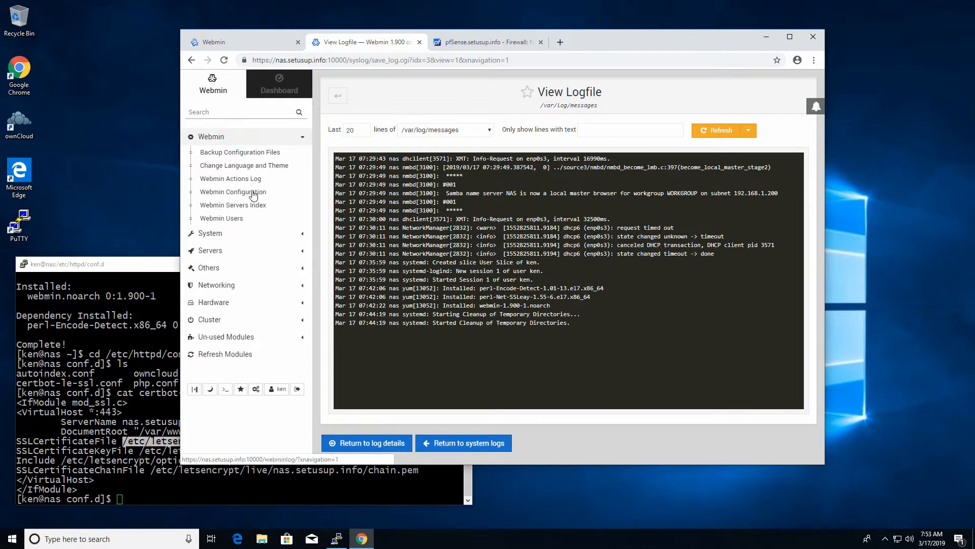
pyautogui.click(231, 192)
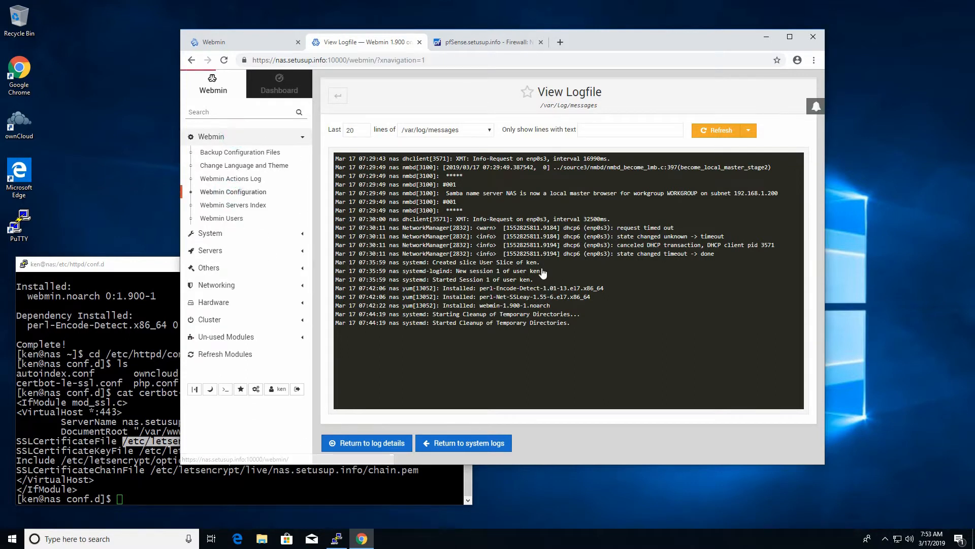
pyautogui.click(467, 378)
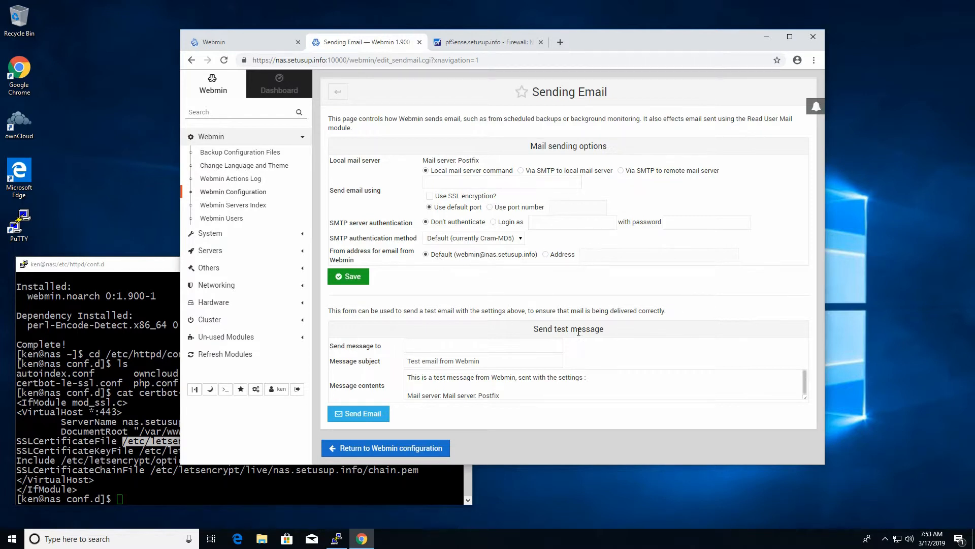
pyautogui.click(450, 347)
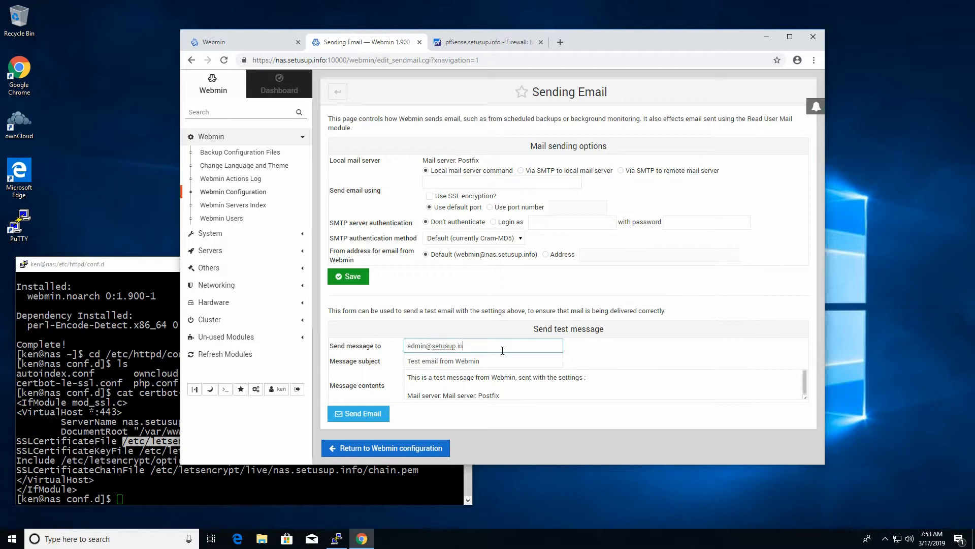
pyautogui.press('Tab')
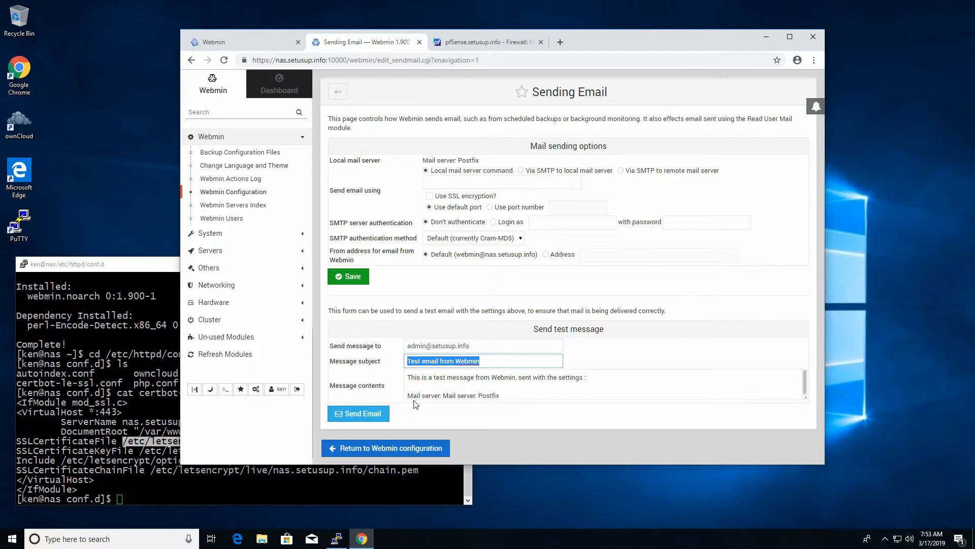
pyautogui.click(376, 413)
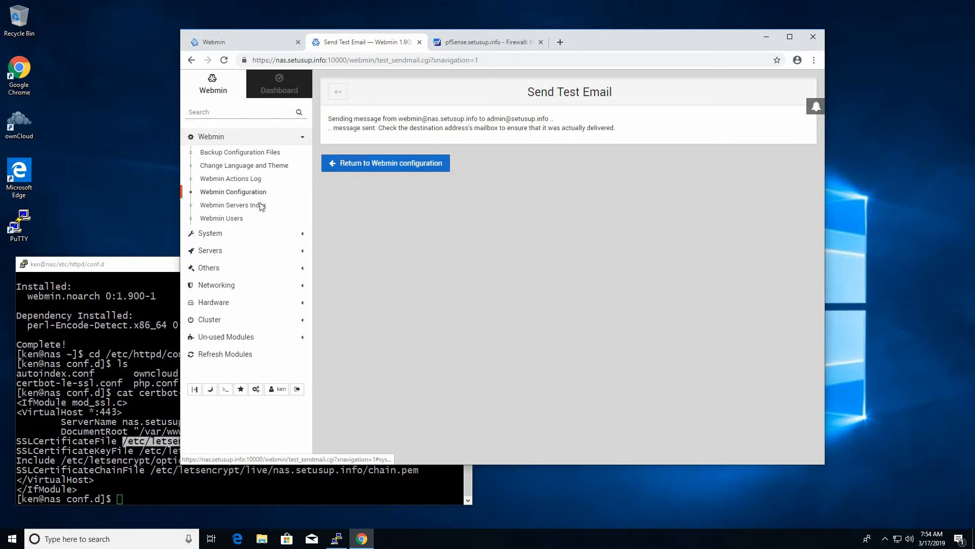
# Step: Review the Samba Storage share's security and access control, then open Apache Webserver
pyautogui.click(209, 250)
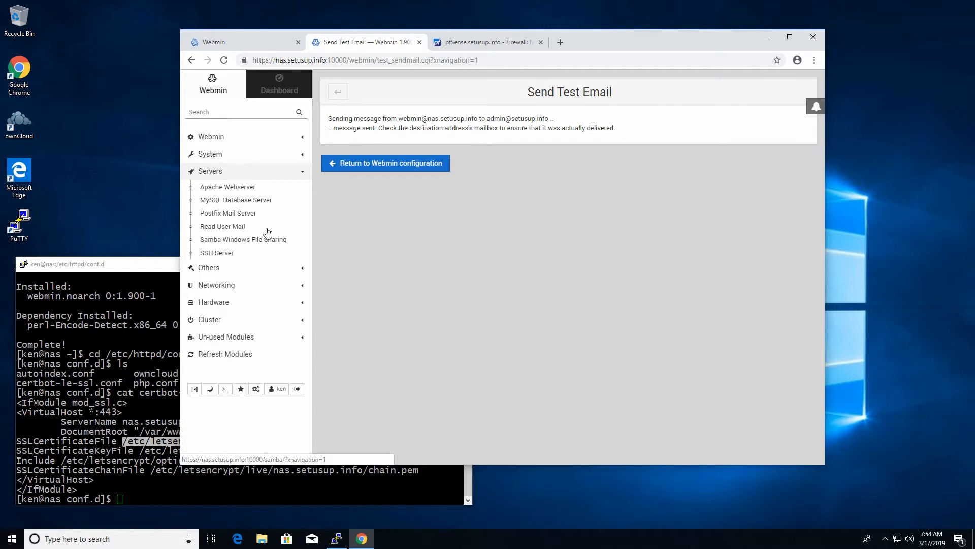
pyautogui.click(217, 242)
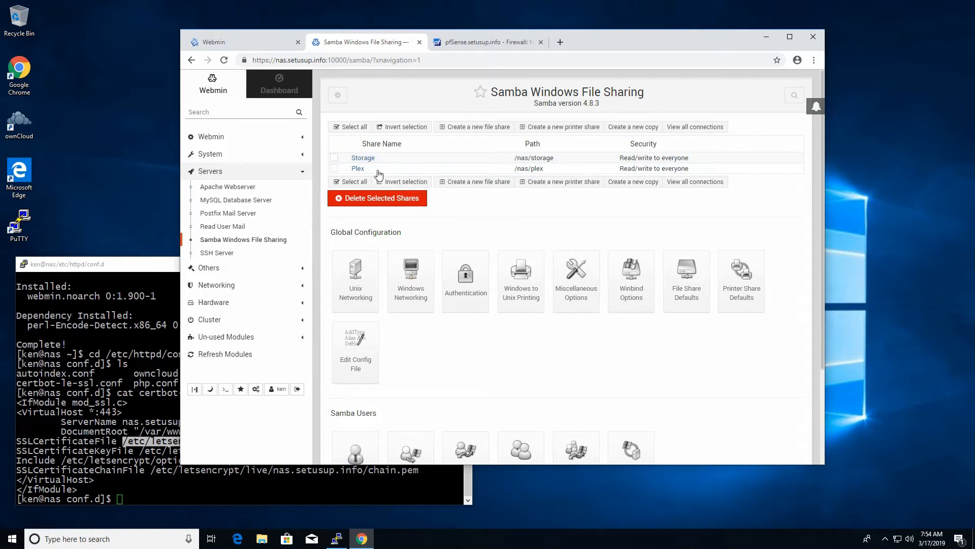
pyautogui.click(363, 158)
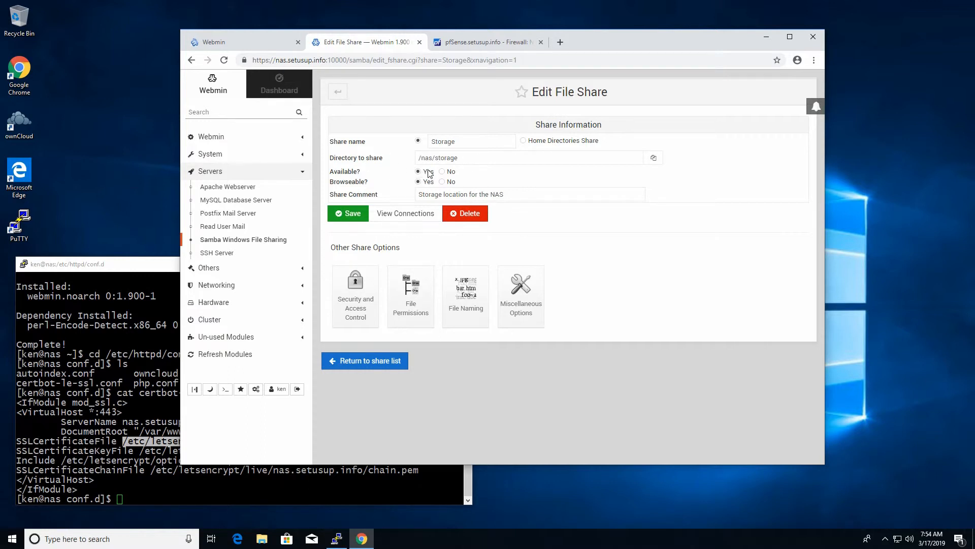
pyautogui.click(355, 295)
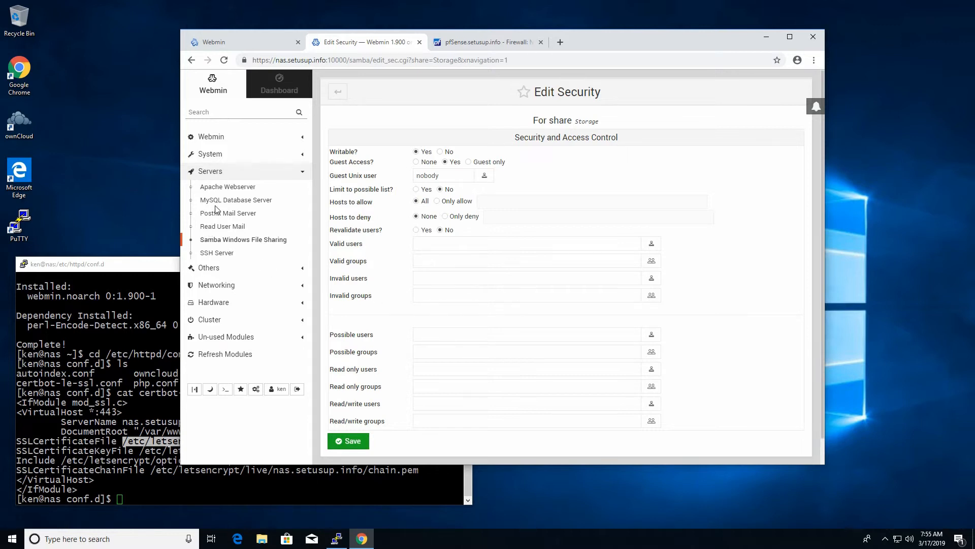
pyautogui.click(221, 186)
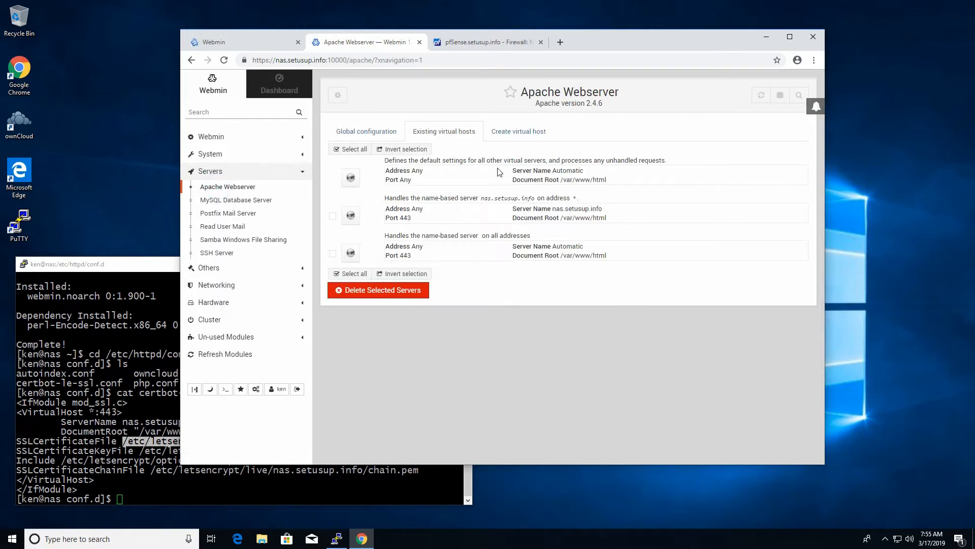
# Step: Log in to MySQL Database Server as root and browse its databases and global options
pyautogui.click(382, 132)
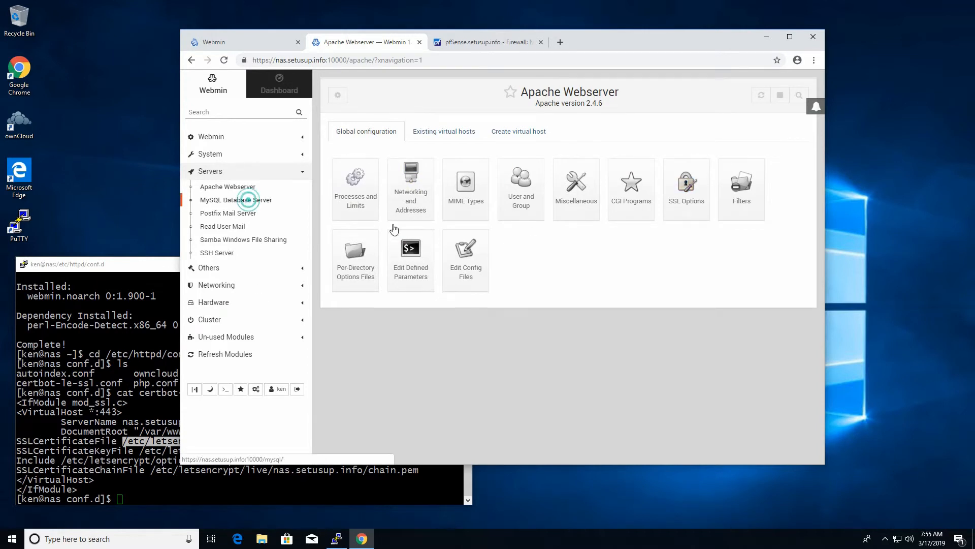
pyautogui.click(247, 201)
pyautogui.click(436, 172)
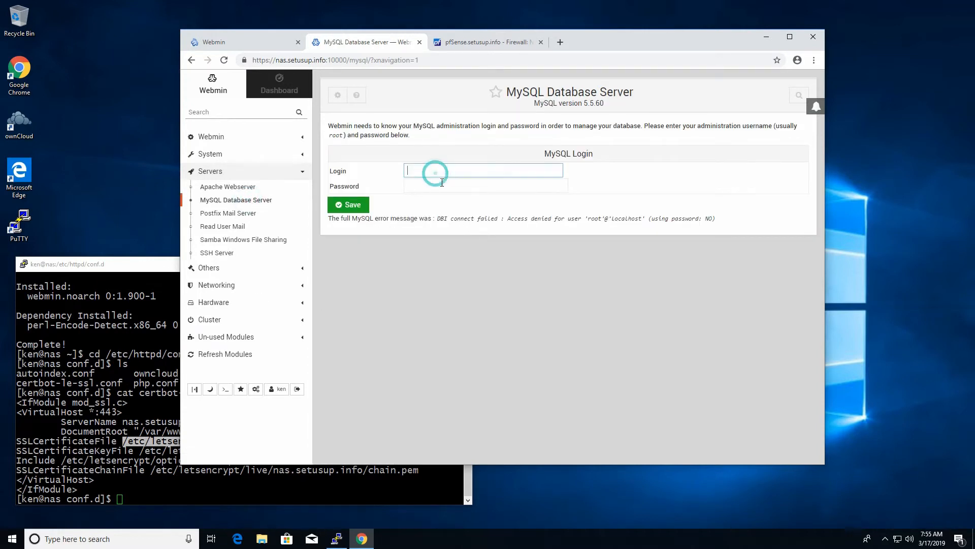
pyautogui.write('root')
pyautogui.press('Tab')
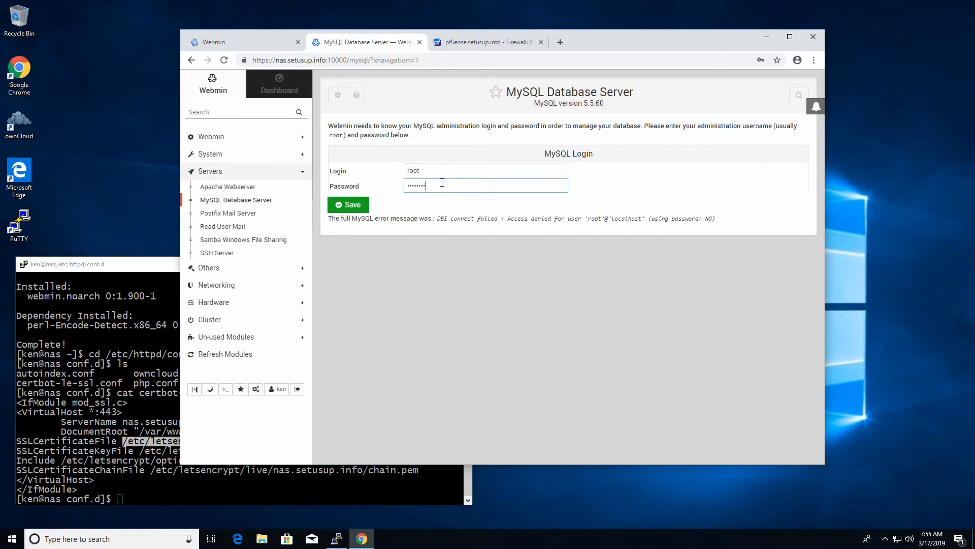
pyautogui.click(344, 207)
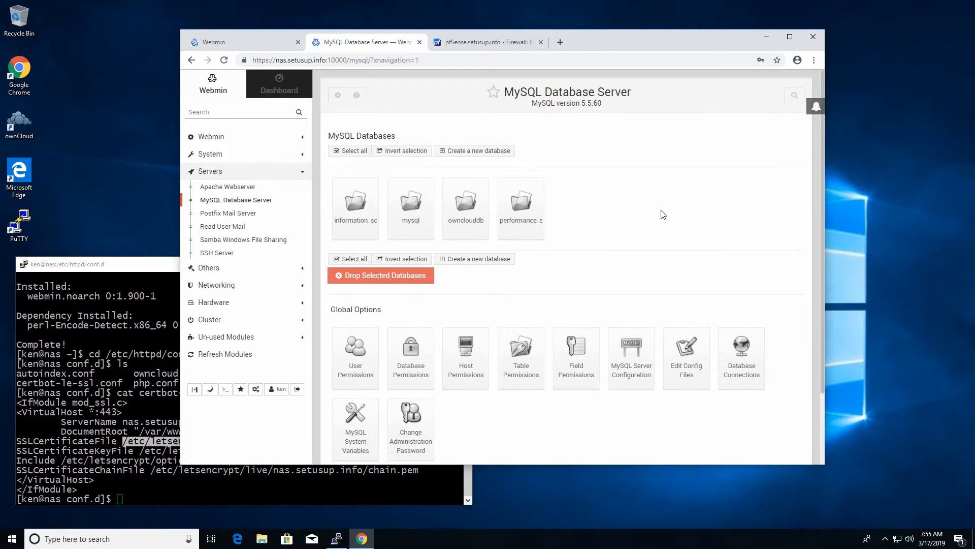
pyautogui.scroll(-2, 662, 211)
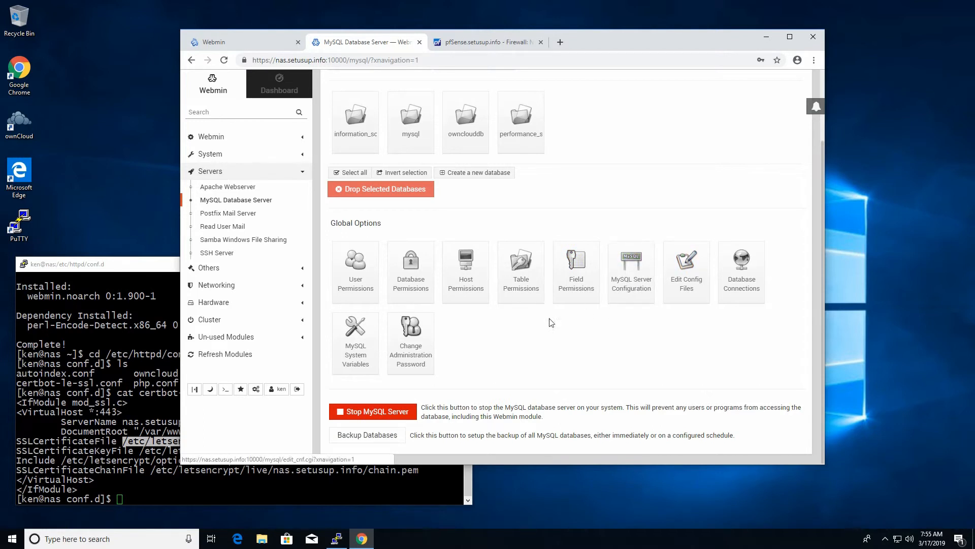
pyautogui.scroll(2, 584, 325)
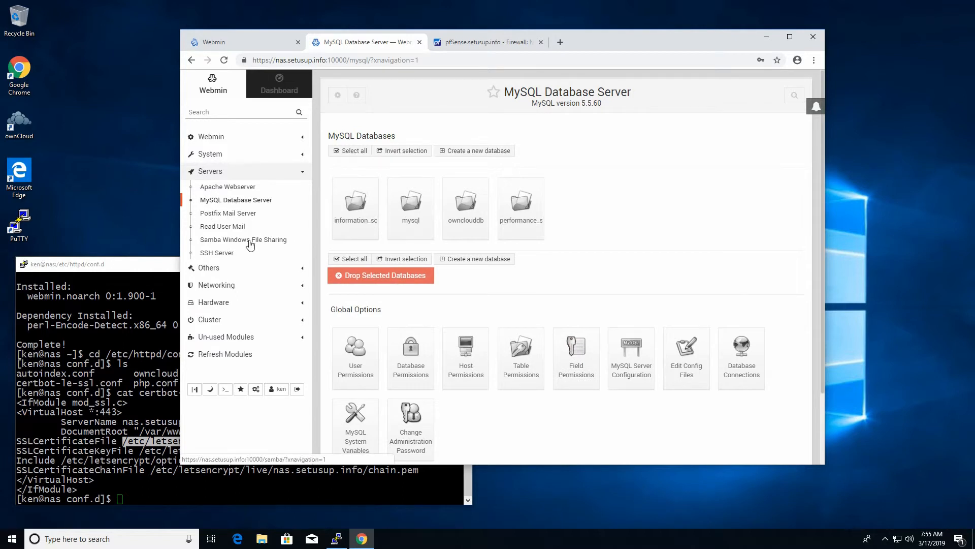
# Step: Check the OpenSSH server's authentication options, return to its index, and expand Others
pyautogui.click(216, 254)
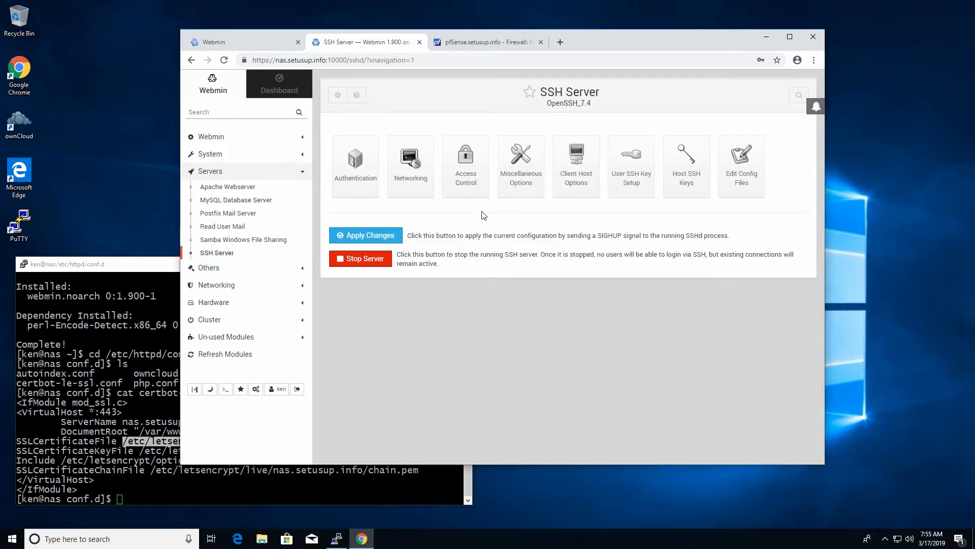
pyautogui.click(351, 178)
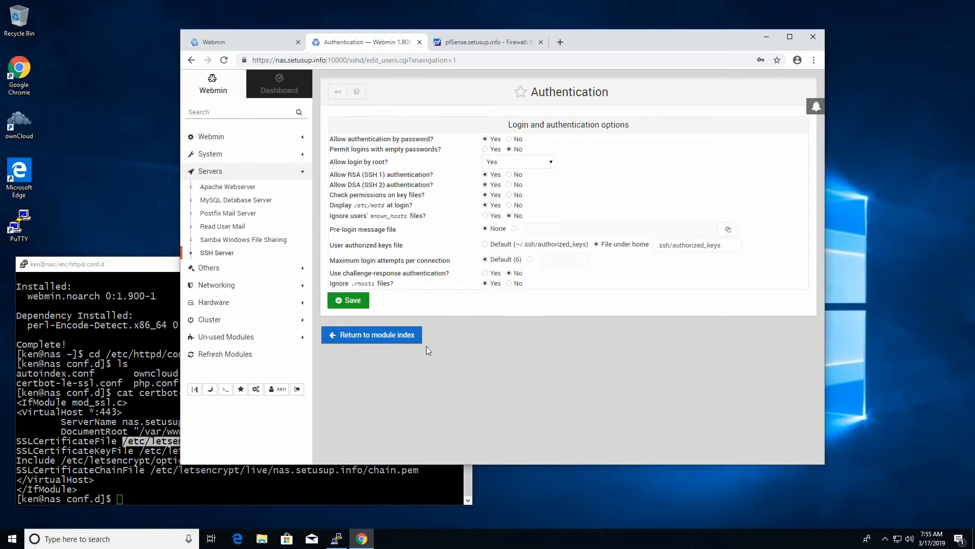
pyautogui.click(358, 336)
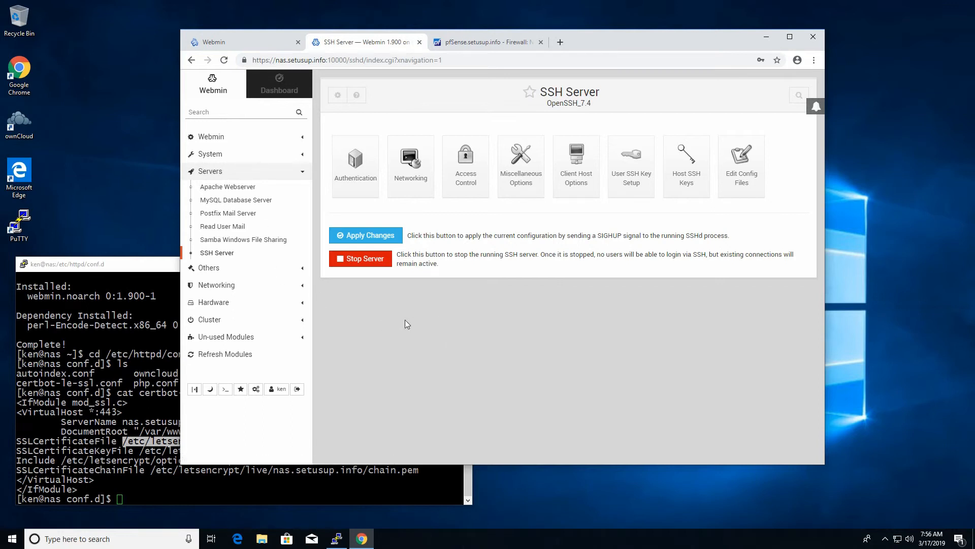
pyautogui.click(211, 267)
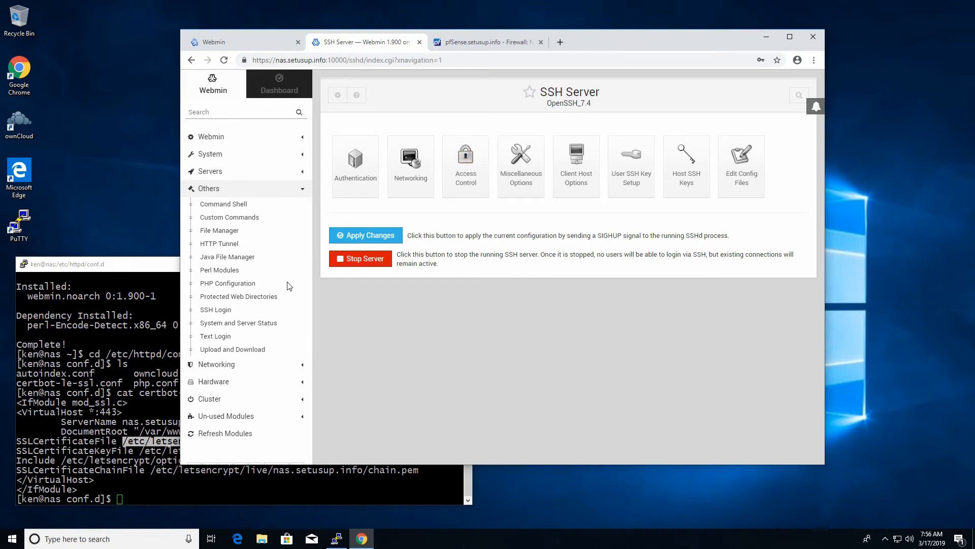
# Step: Log in at the Text Login nas prompt, run ls -l, and log out again
pyautogui.click(216, 336)
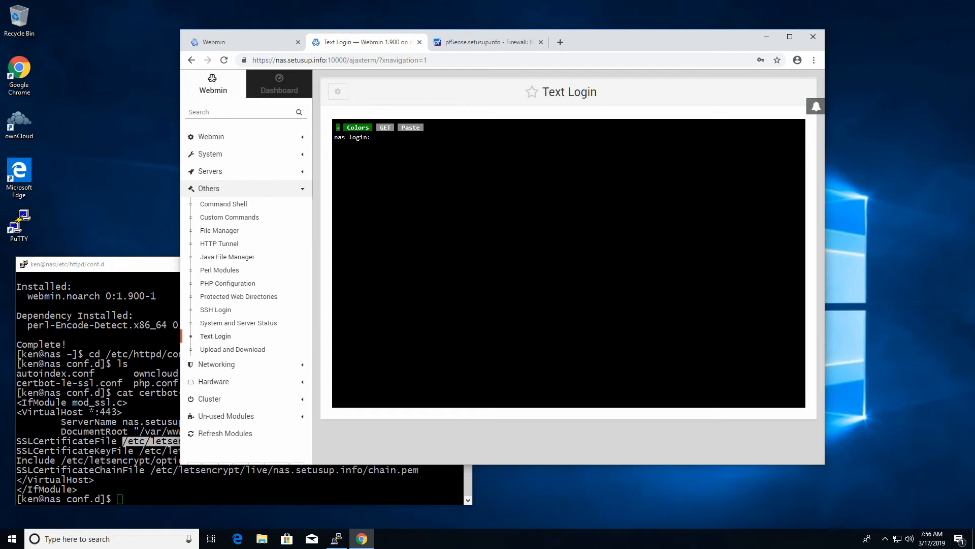
pyautogui.press('Return')
pyautogui.press('Return')
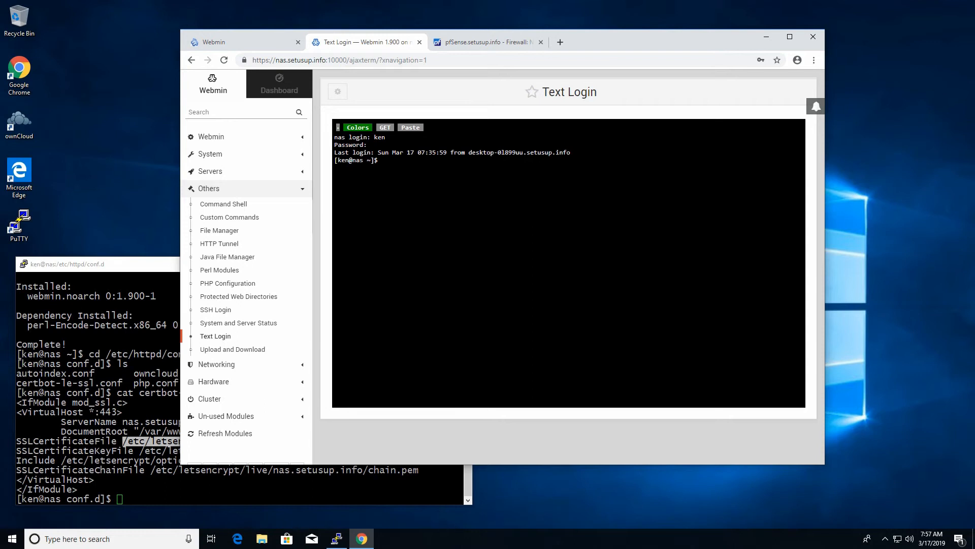
pyautogui.write('ls -l')
pyautogui.press('Return')
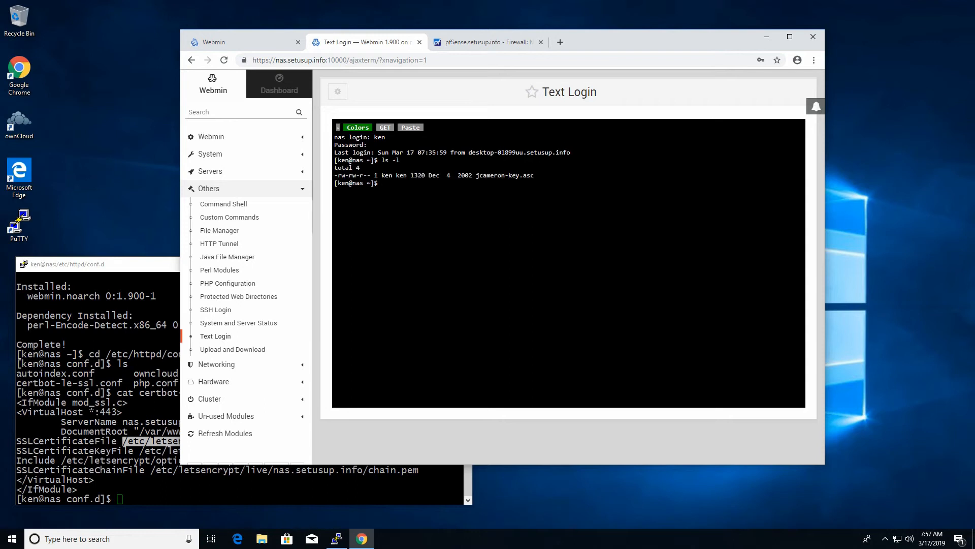
pyautogui.hotkey('ctrl', 'd')
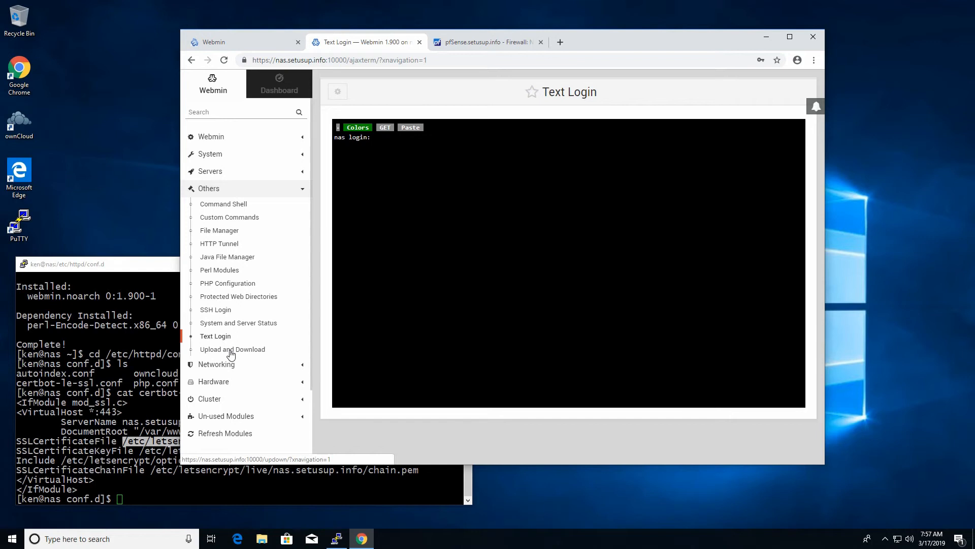
pyautogui.click(211, 190)
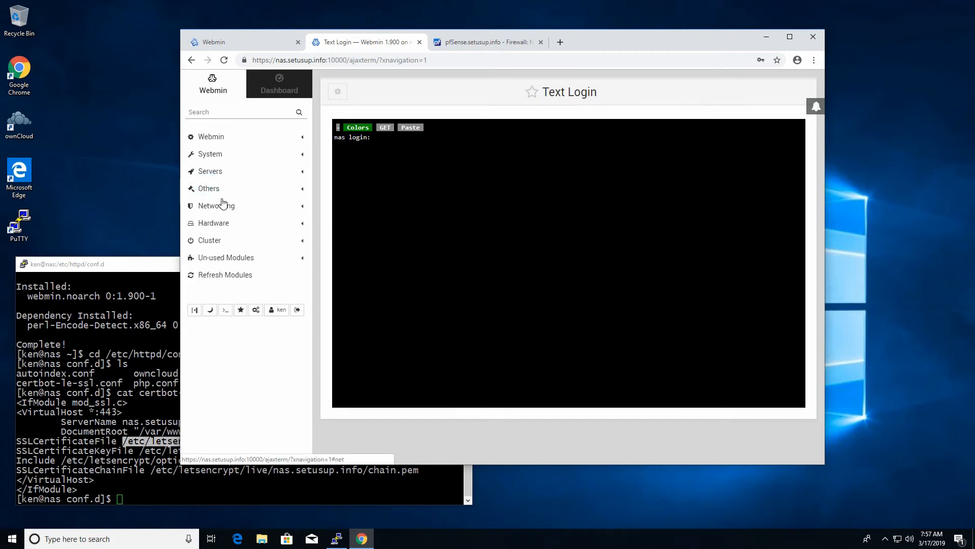
pyautogui.click(224, 205)
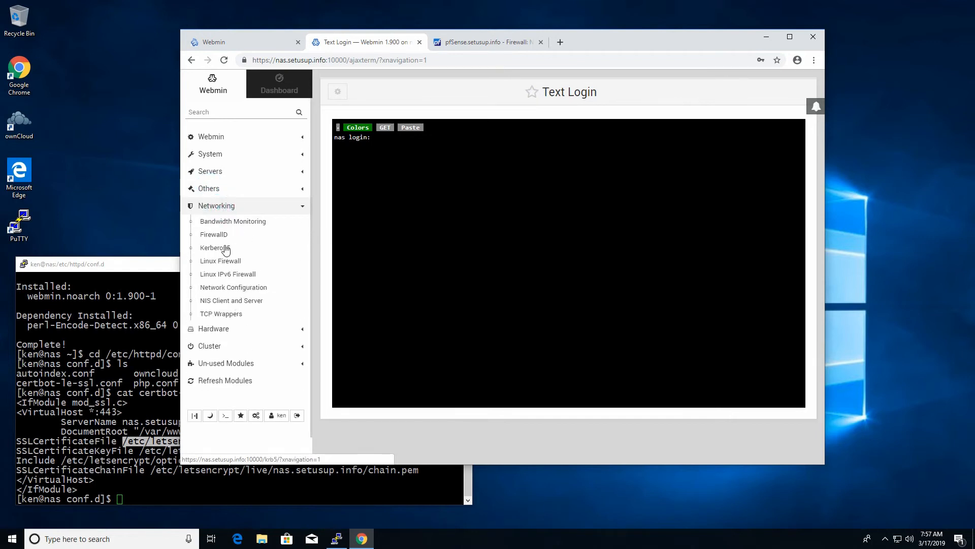
# Step: Monitor bandwidth on enp0s3, then view boot-time interfaces showing enp0s3 at 192.168.1.200
pyautogui.click(226, 221)
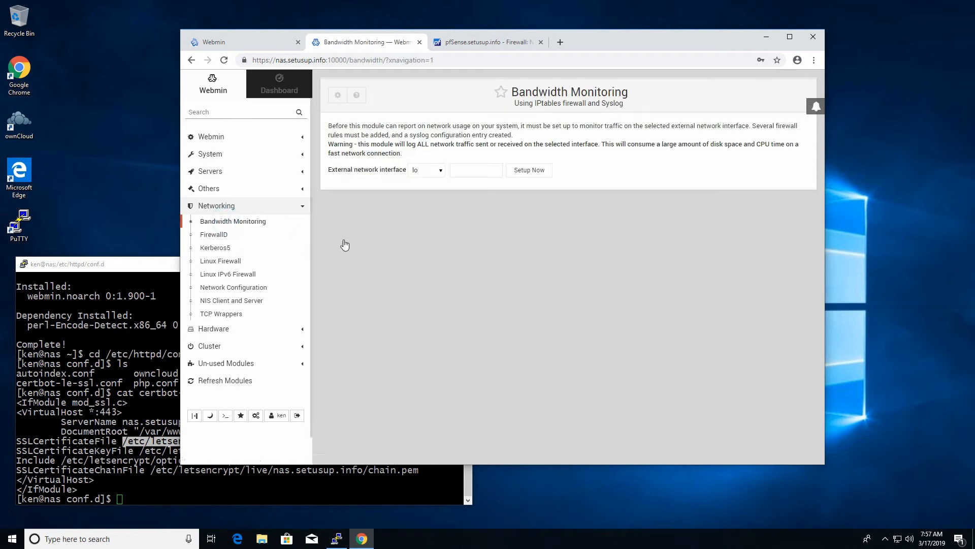
pyautogui.click(431, 170)
pyautogui.click(429, 188)
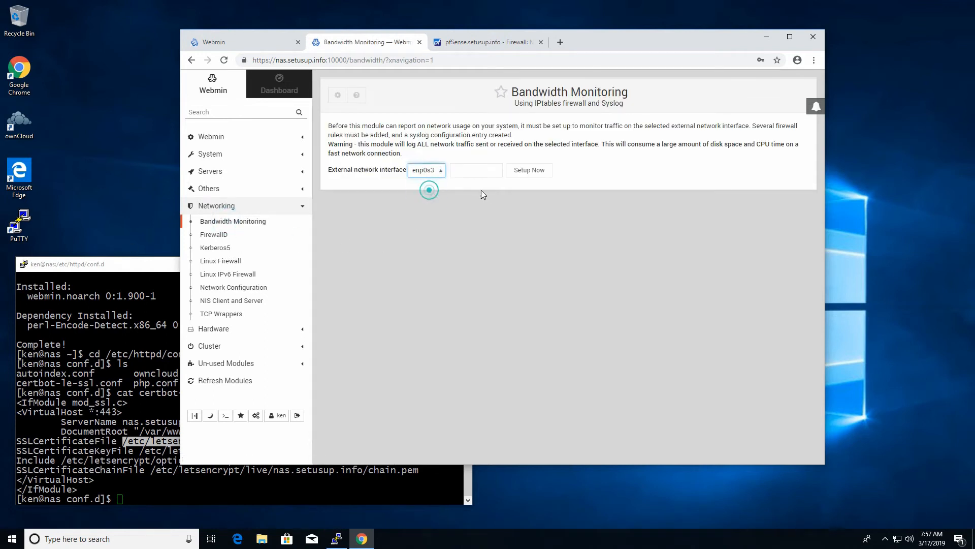
pyautogui.click(492, 172)
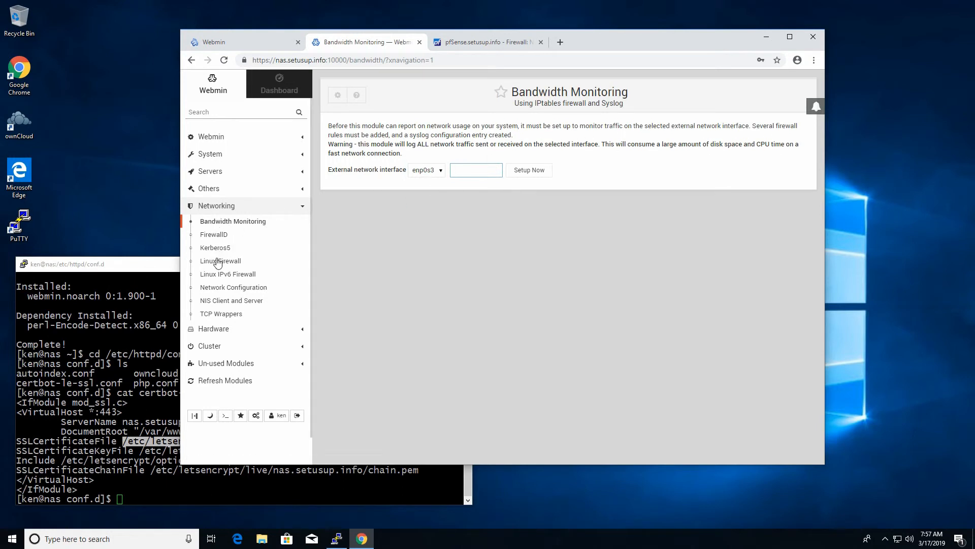
pyautogui.click(245, 290)
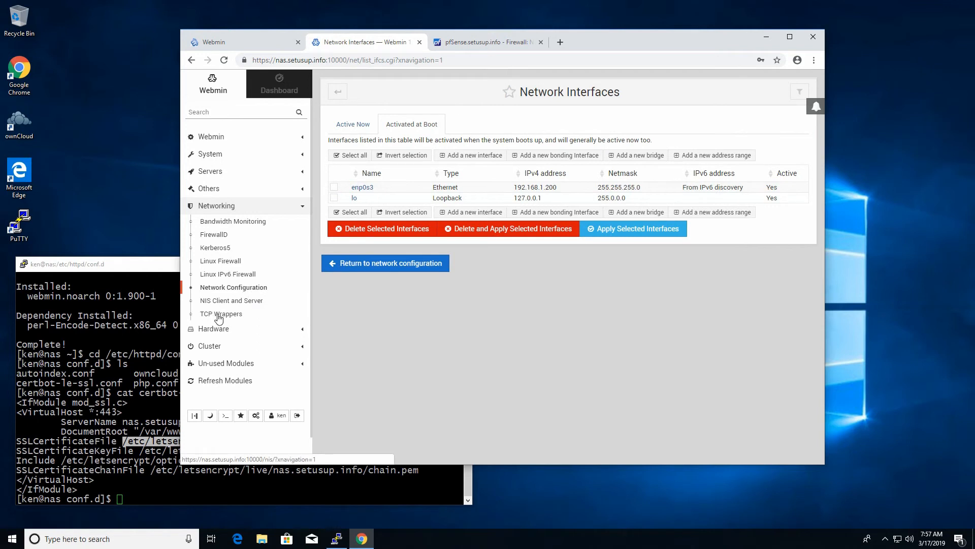
pyautogui.click(224, 330)
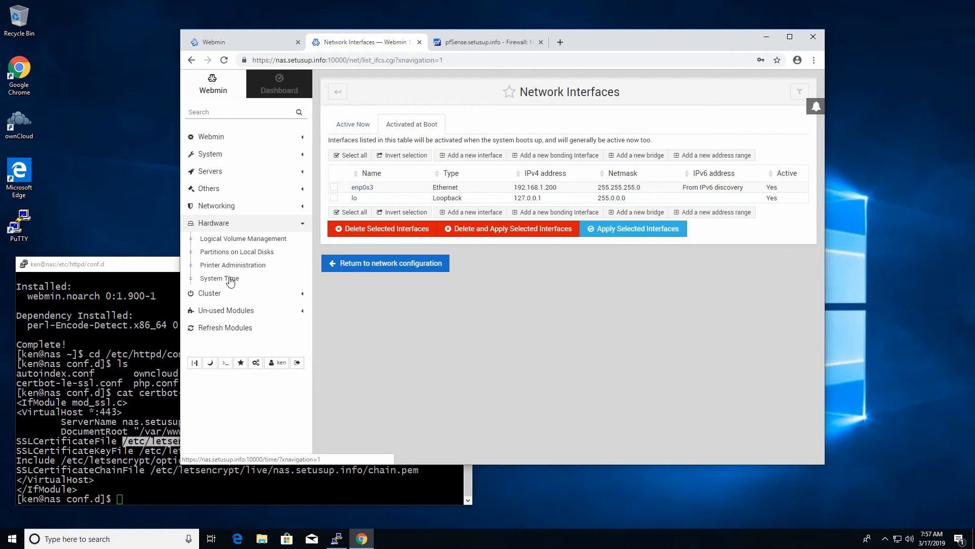
# Step: Check local disk partitions and LVM volumes, then open the nas logical volume on /nas
pyautogui.click(240, 252)
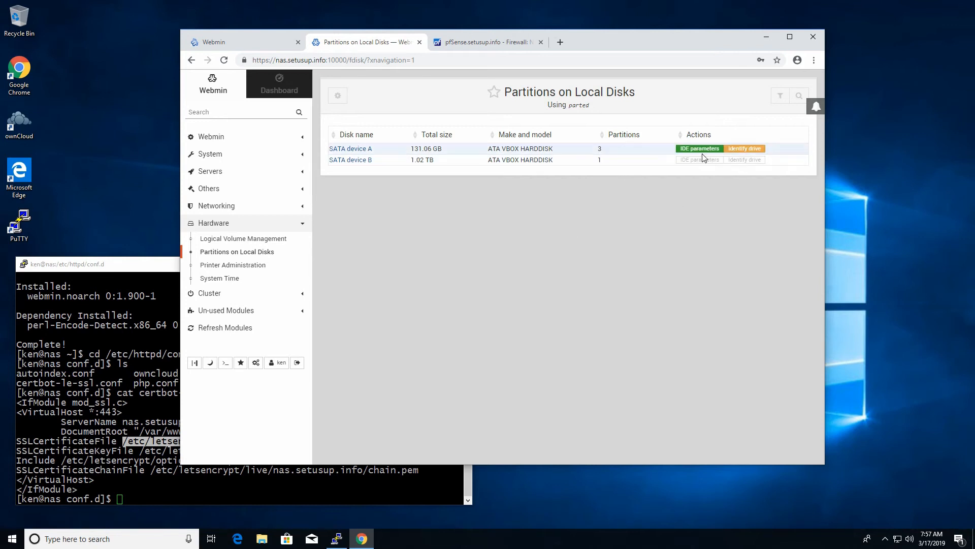
pyautogui.click(226, 239)
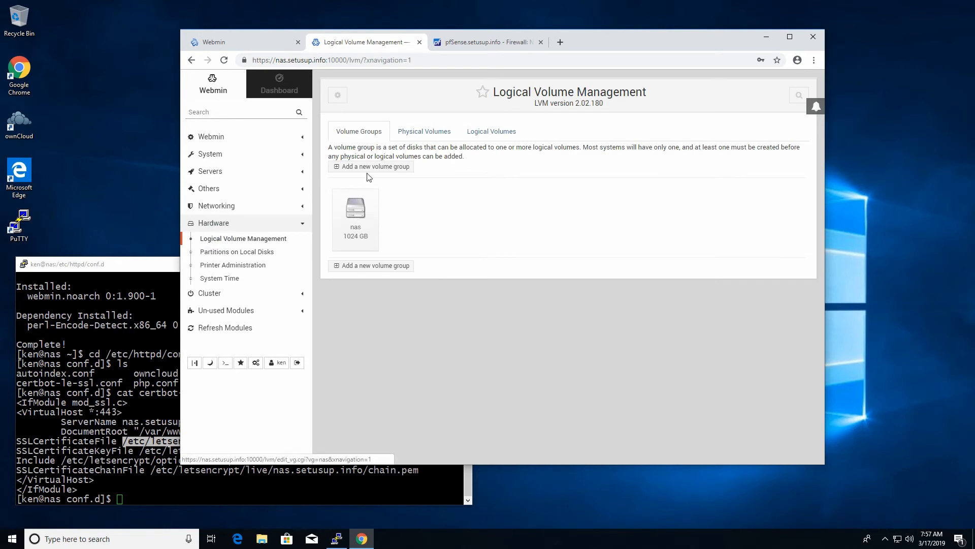
pyautogui.click(421, 132)
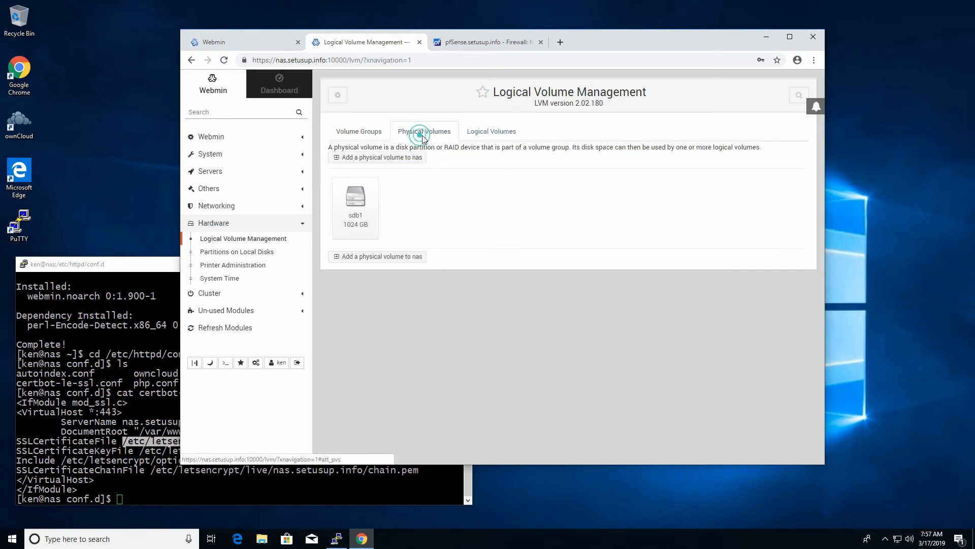
pyautogui.click(491, 132)
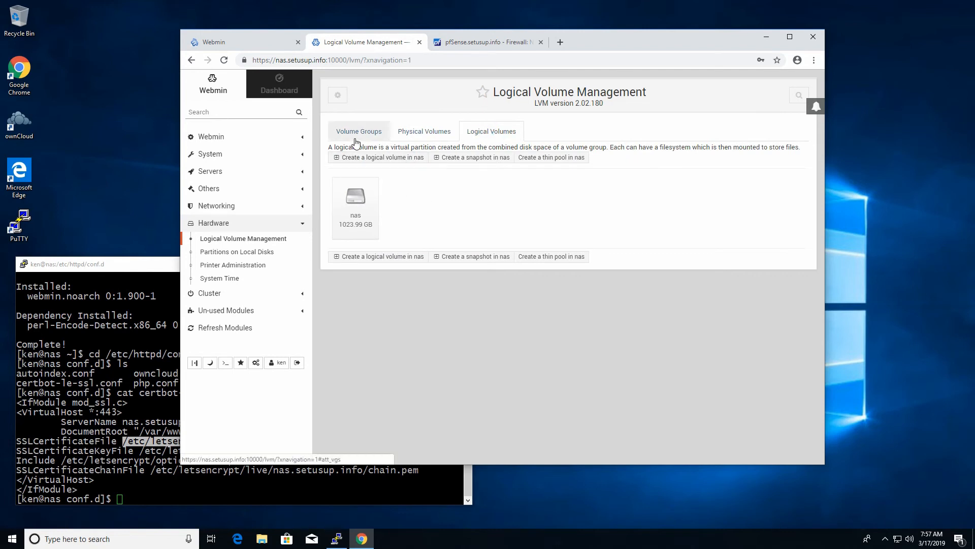
pyautogui.click(350, 200)
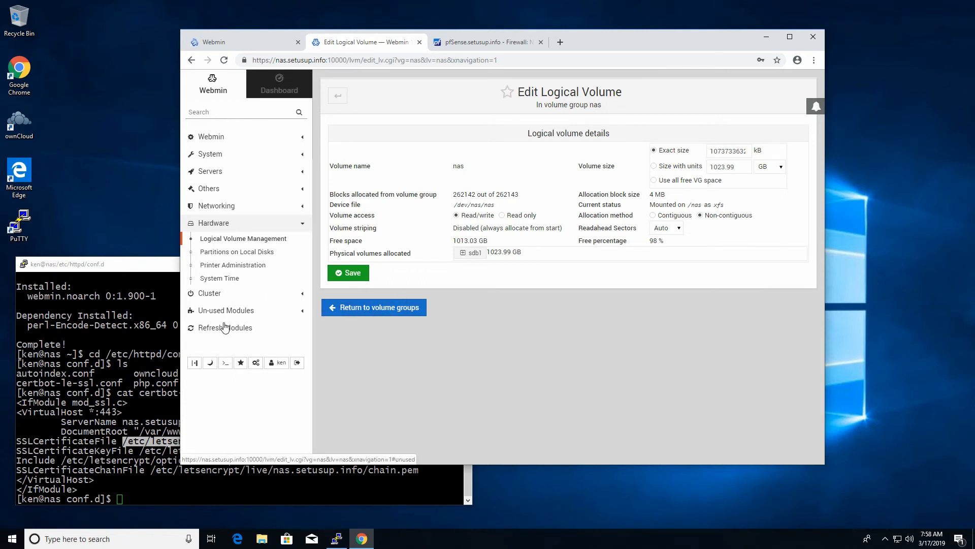
# Step: Scroll through the Un-used Modules list, collapse it, and switch to the Dashboard
pyautogui.click(243, 312)
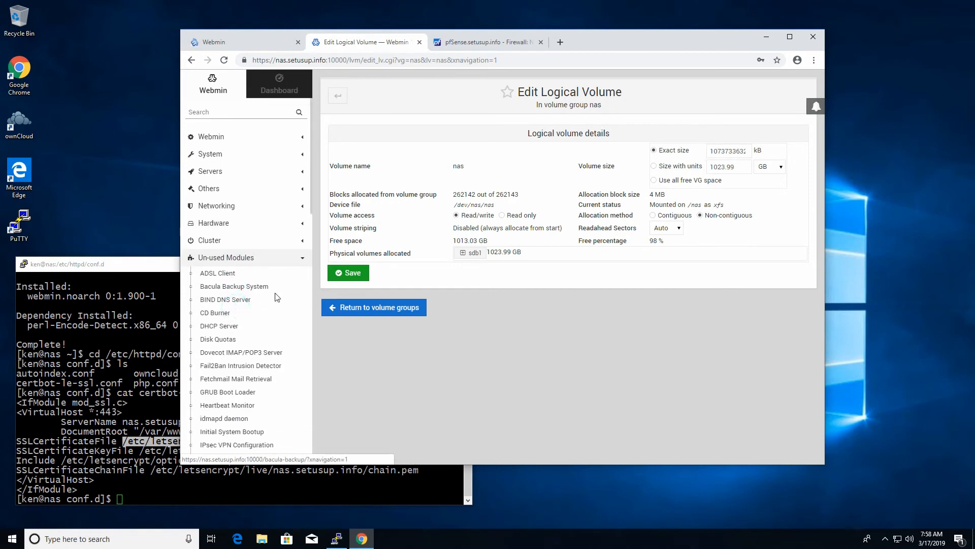
pyautogui.scroll(-5, 274, 245)
pyautogui.scroll(-5, 272, 247)
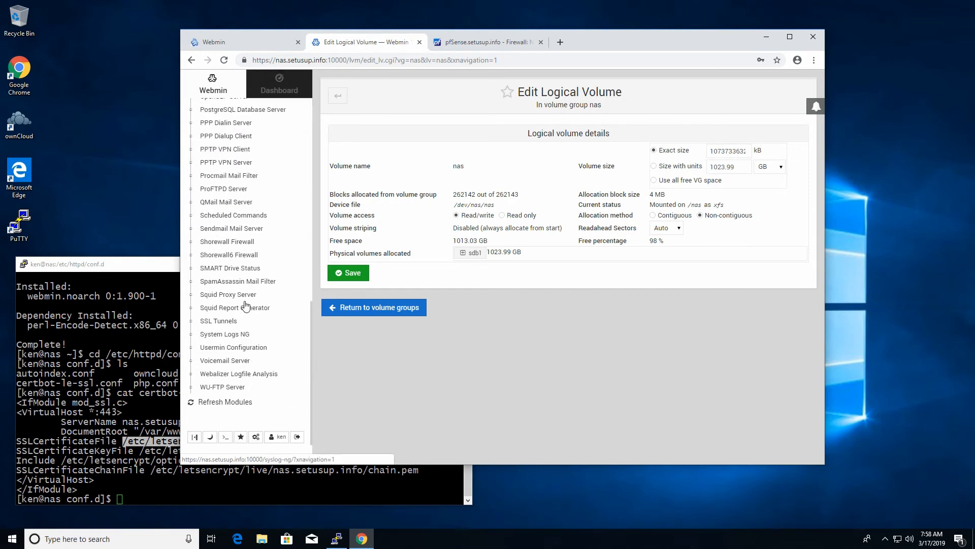
pyautogui.scroll(7, 247, 325)
pyautogui.scroll(4, 244, 351)
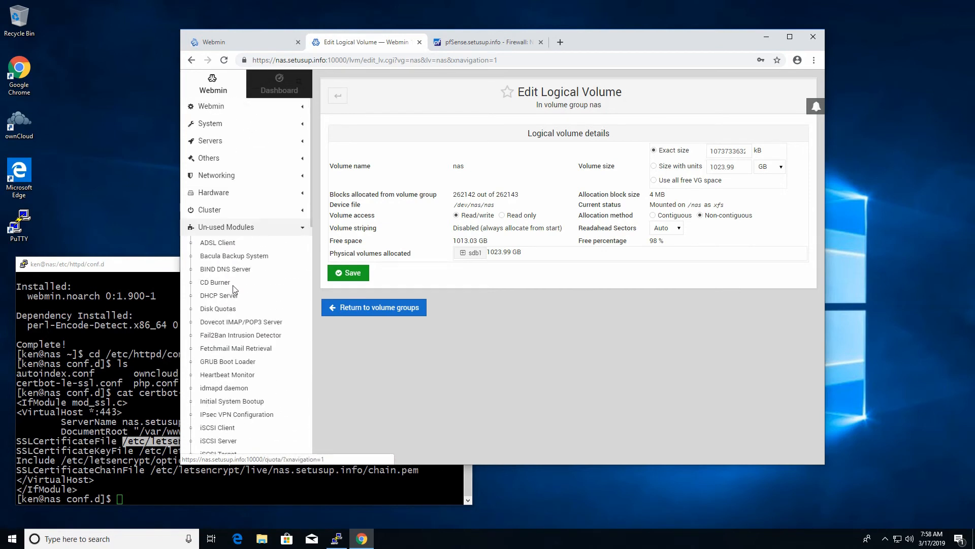
pyautogui.click(227, 228)
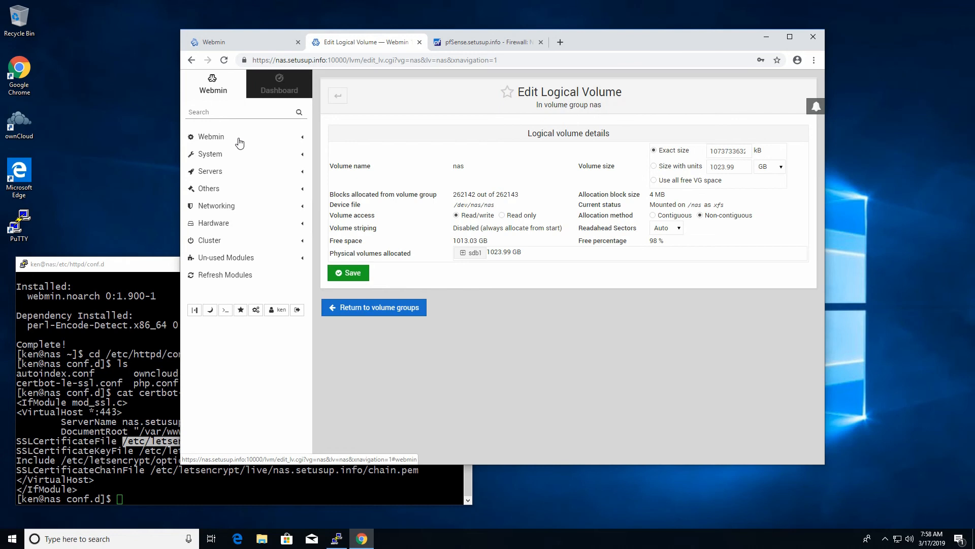
pyautogui.click(274, 83)
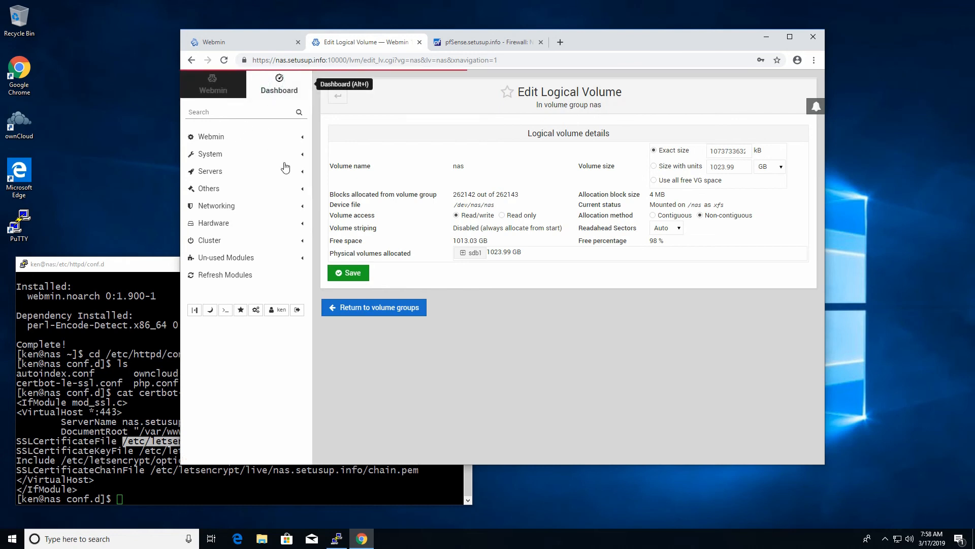